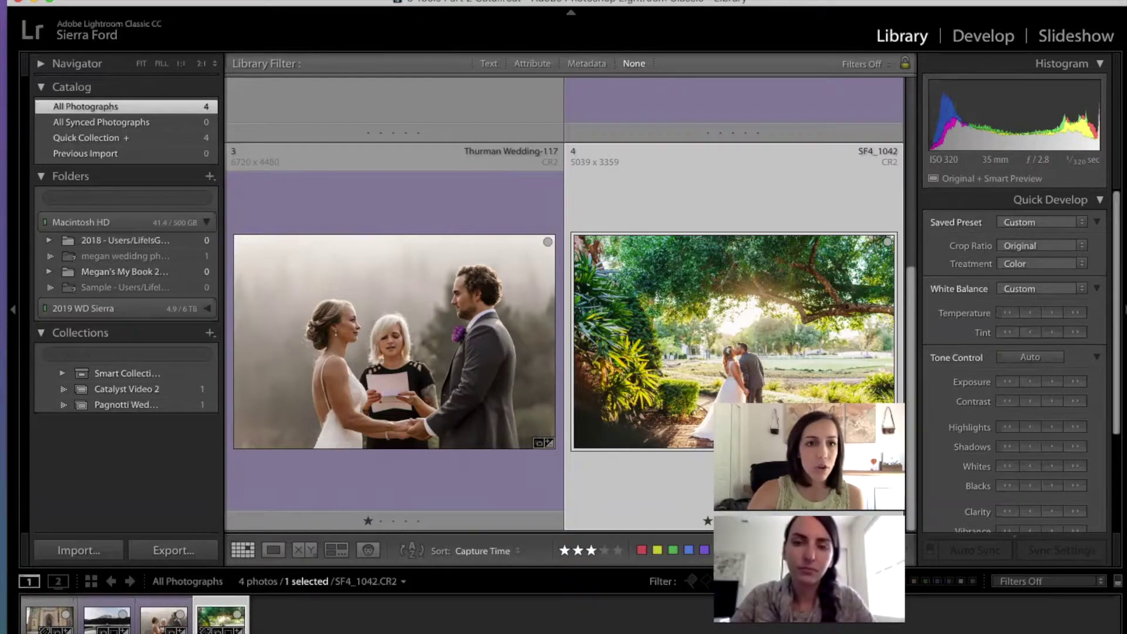
# Step: Start importing photos into the catalog with the EOS_DIGITAL card as the source
pyautogui.click(133, 2)
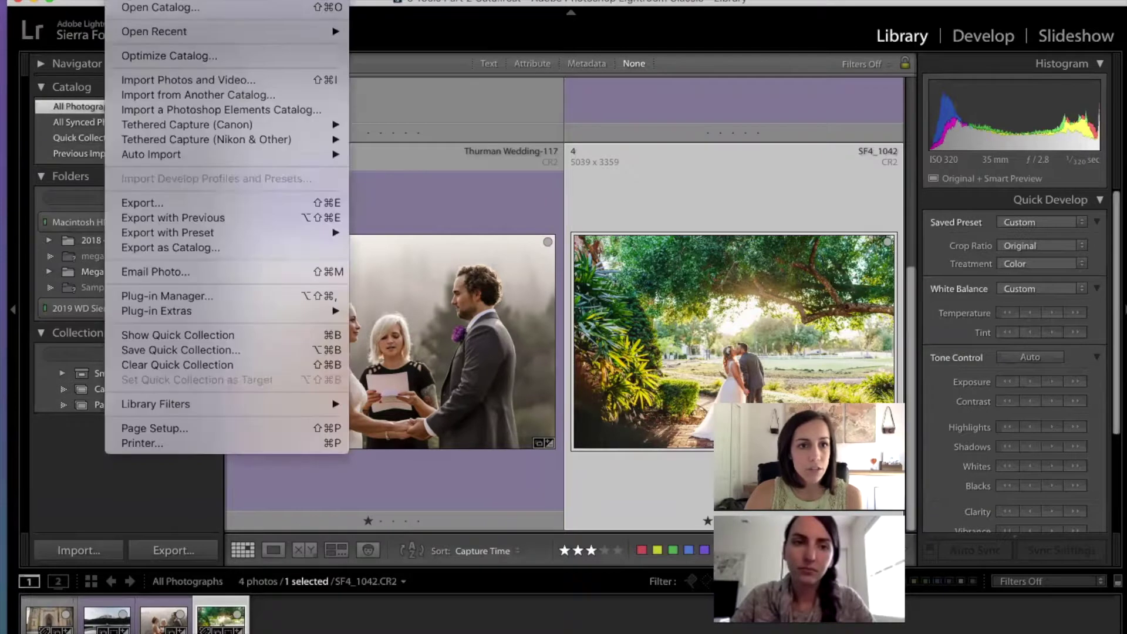
pyautogui.click(151, 85)
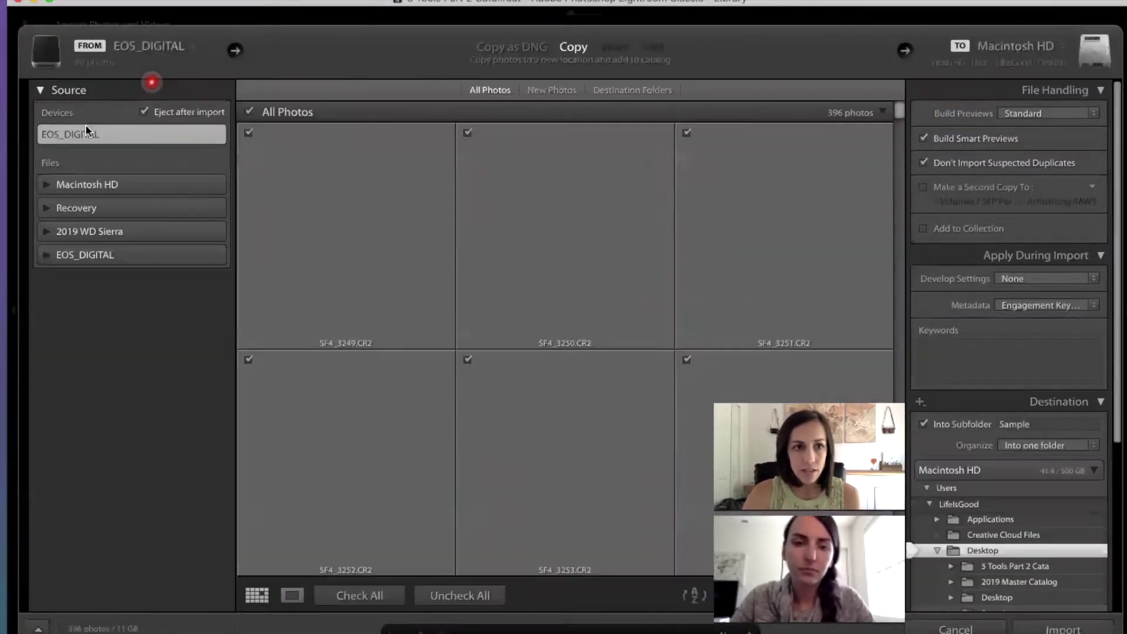
pyautogui.click(90, 135)
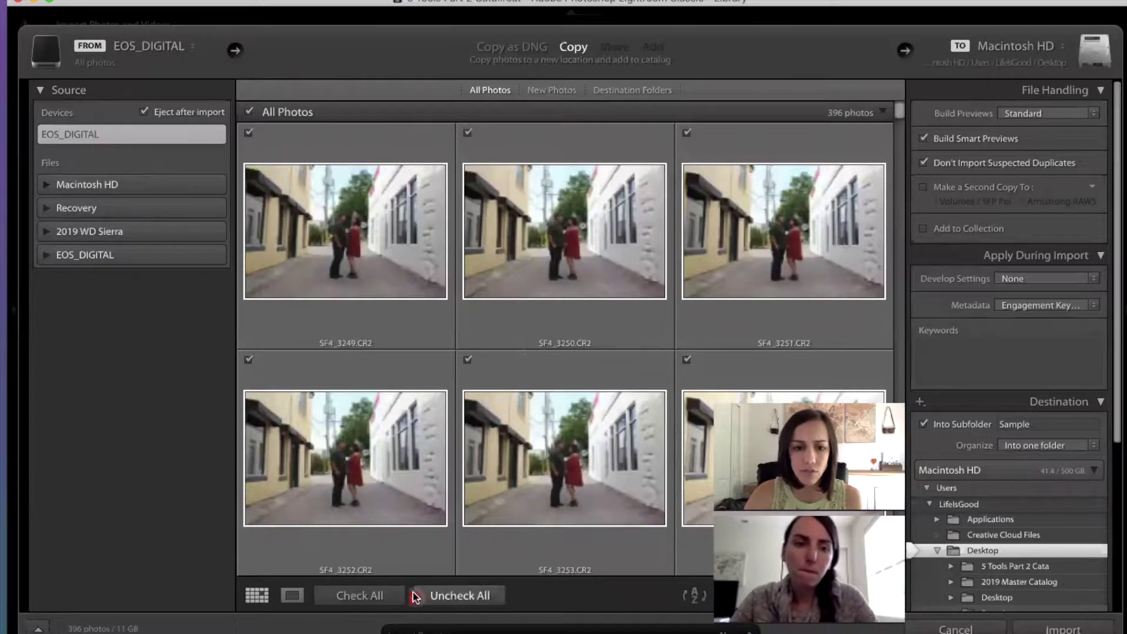
# Step: Deselect all photos on the card and mark only SF4_3249, SF4_3250 and SF4_3251 for import
pyautogui.click(450, 600)
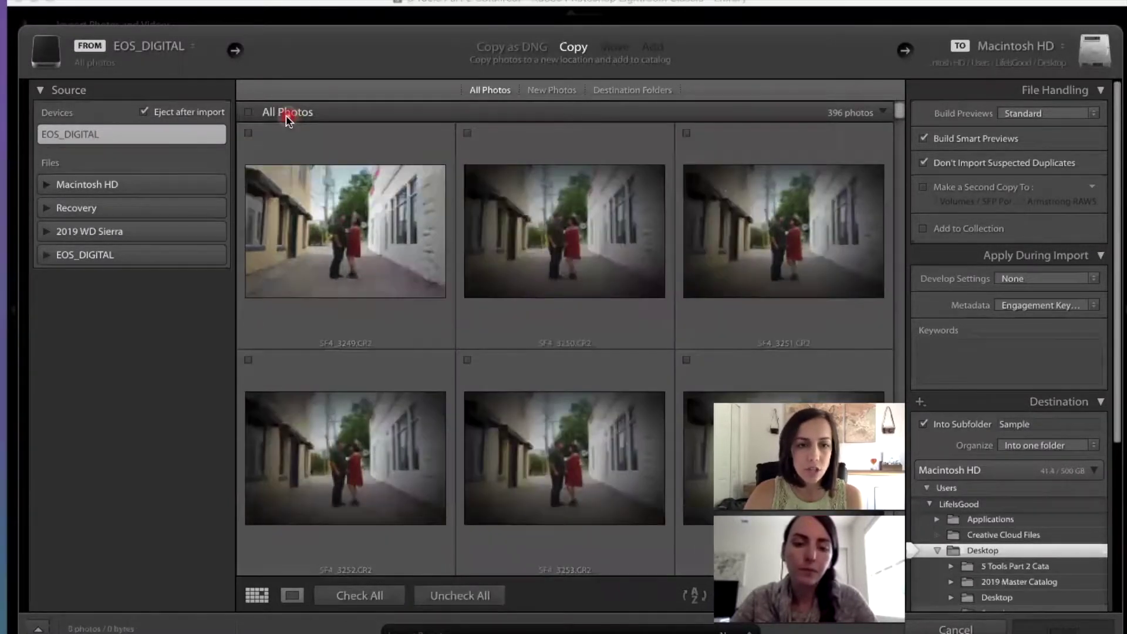
pyautogui.click(248, 133)
pyautogui.click(467, 134)
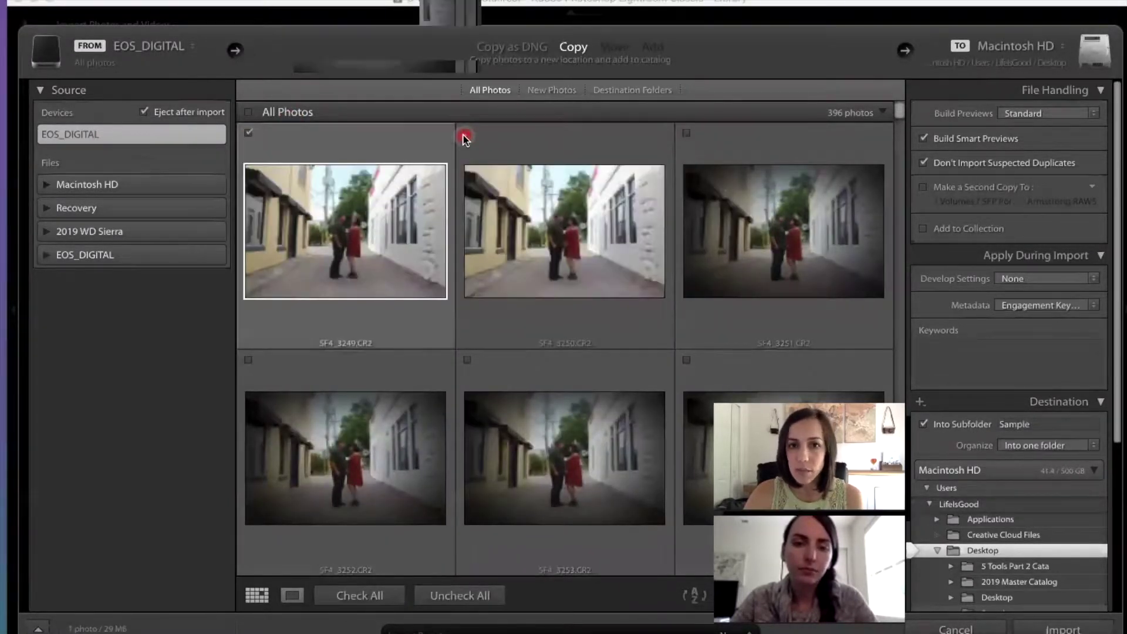
pyautogui.click(687, 133)
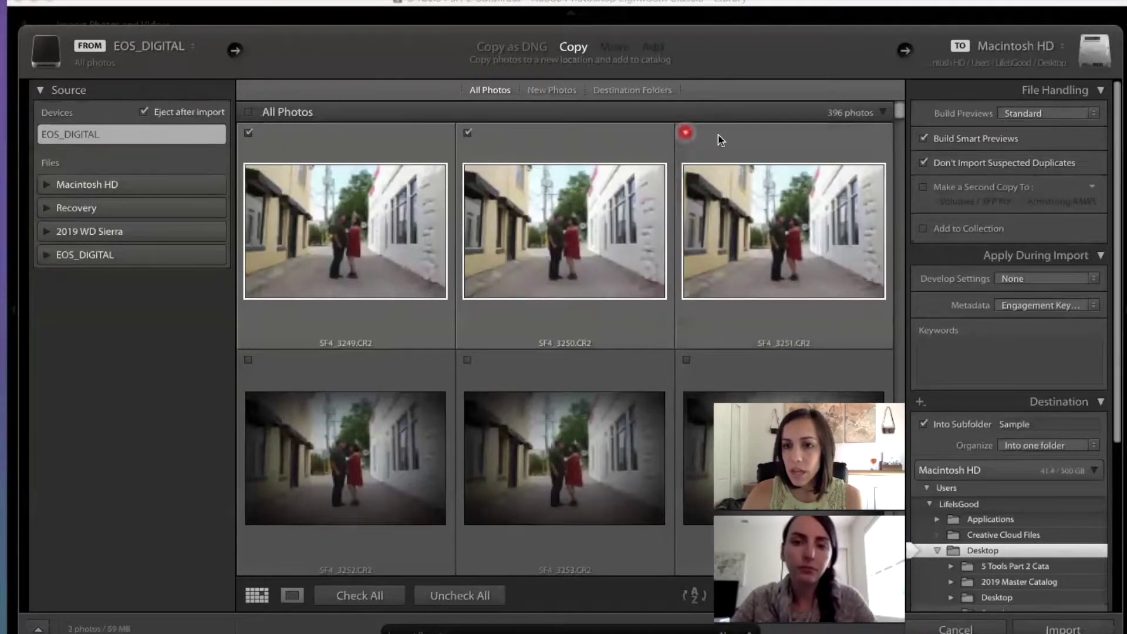
# Step: Leave Build Smart Previews enabled and set the import to add the photos to the Catalyst Video 2 collection
pyautogui.click(925, 139)
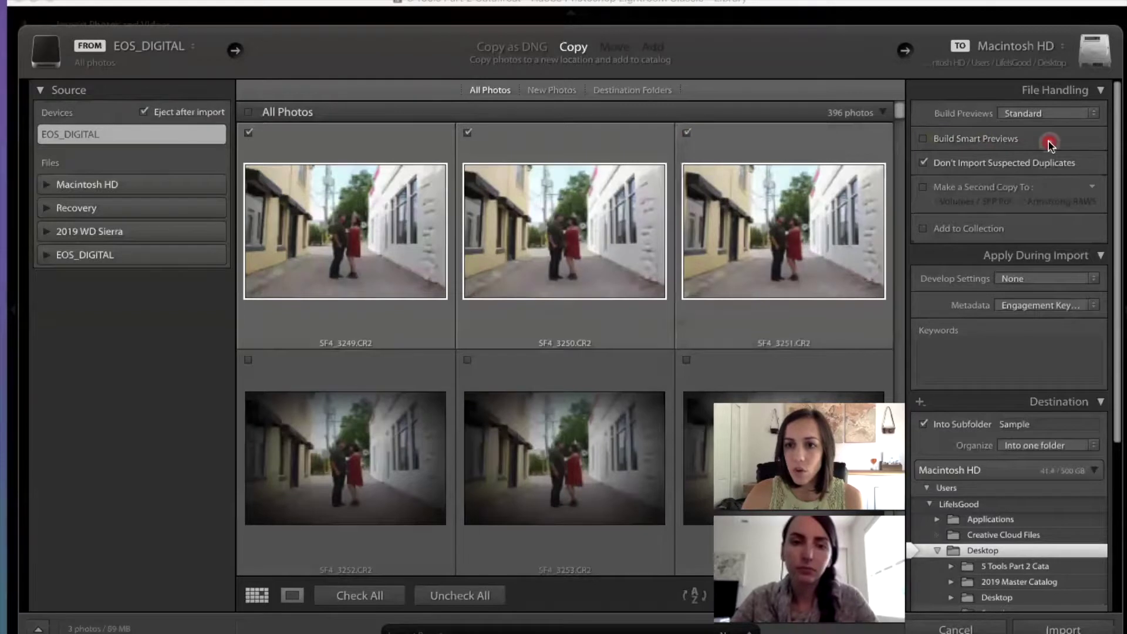
pyautogui.click(924, 139)
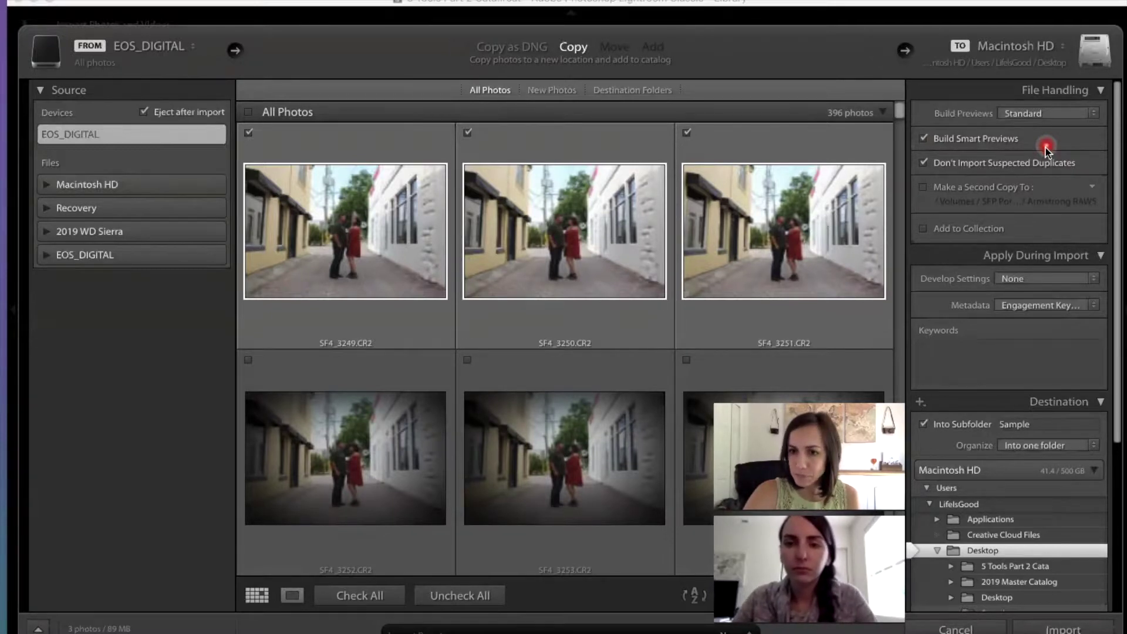
pyautogui.click(925, 230)
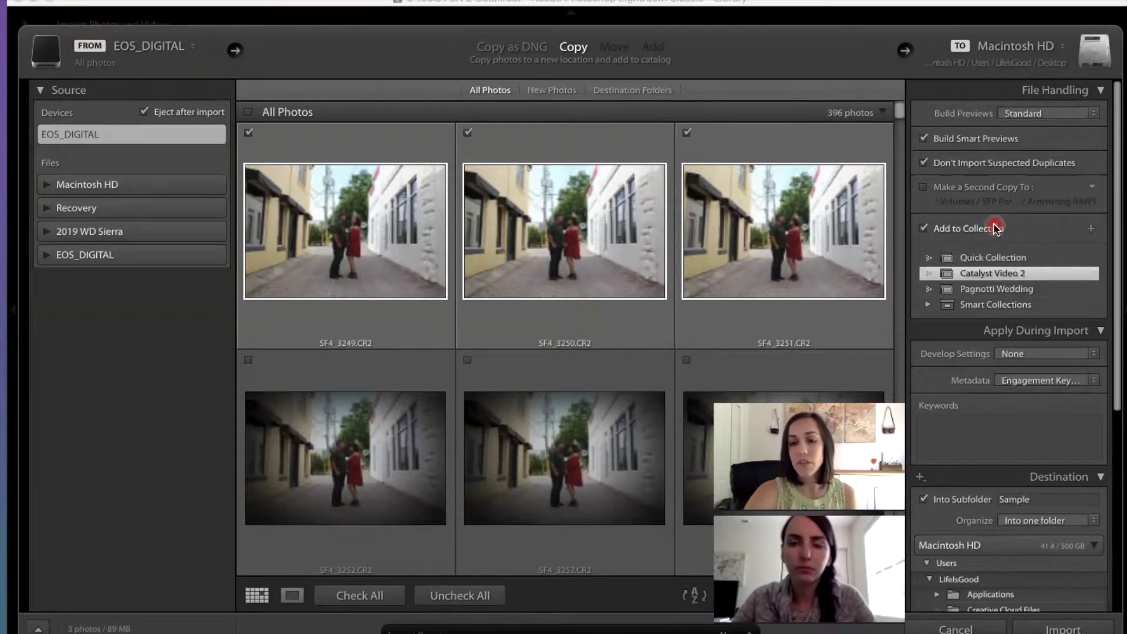
# Step: Set the destination subfolder on the Desktop to Sample2 and import the marked photos
pyautogui.scroll(-2, 966, 427)
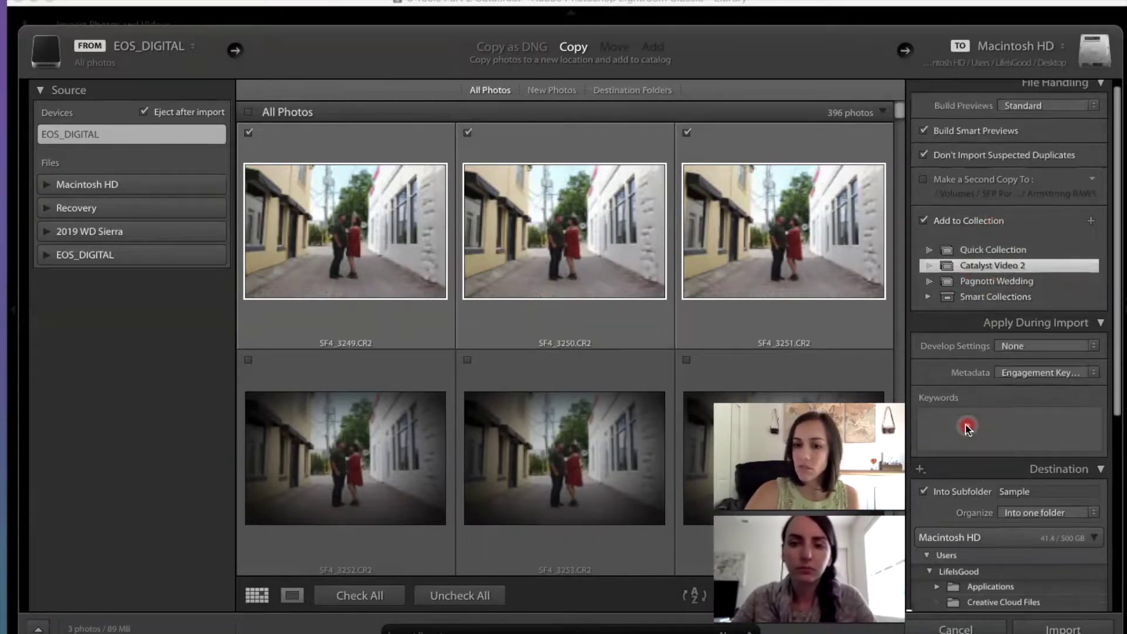
pyautogui.scroll(-5, 966, 427)
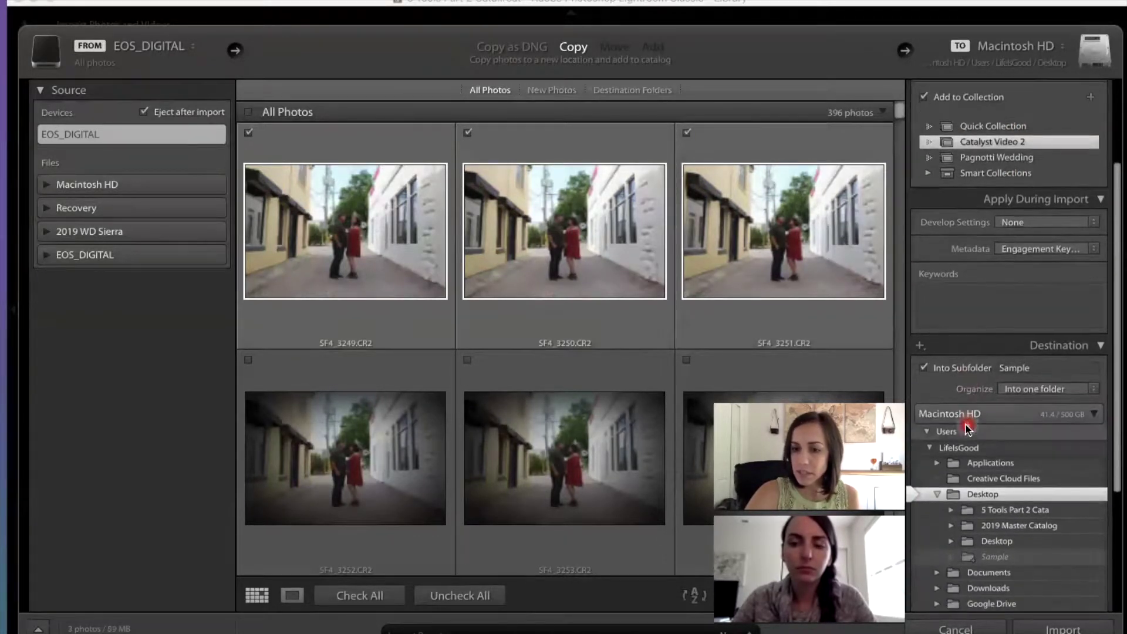
pyautogui.scroll(-2, 967, 429)
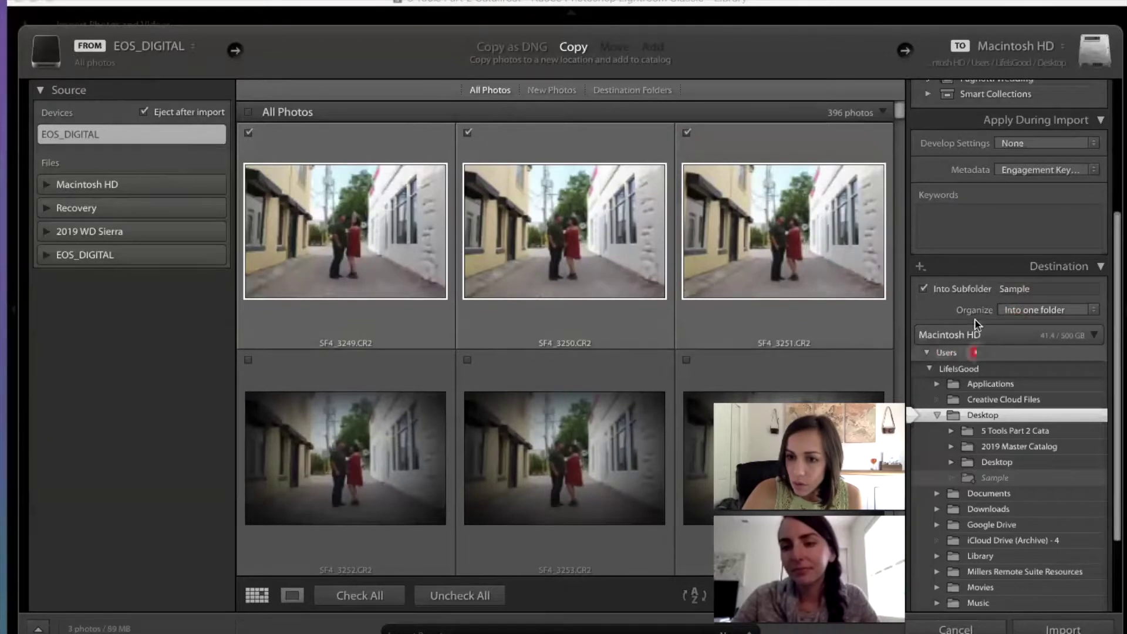
pyautogui.click(1049, 286)
pyautogui.write('2')
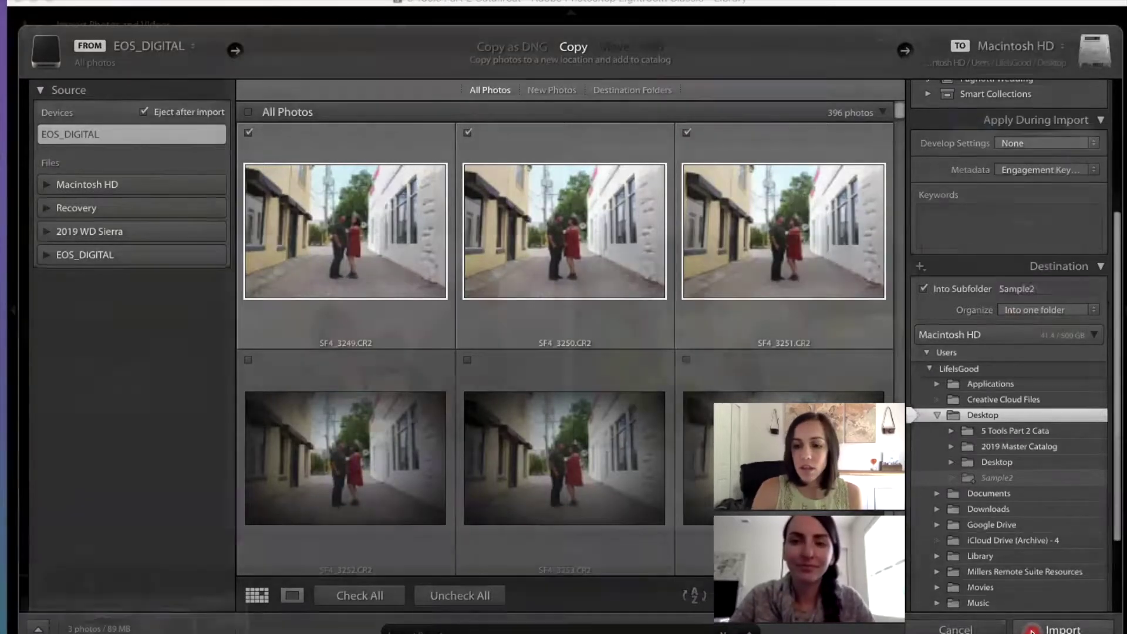
pyautogui.click(1030, 630)
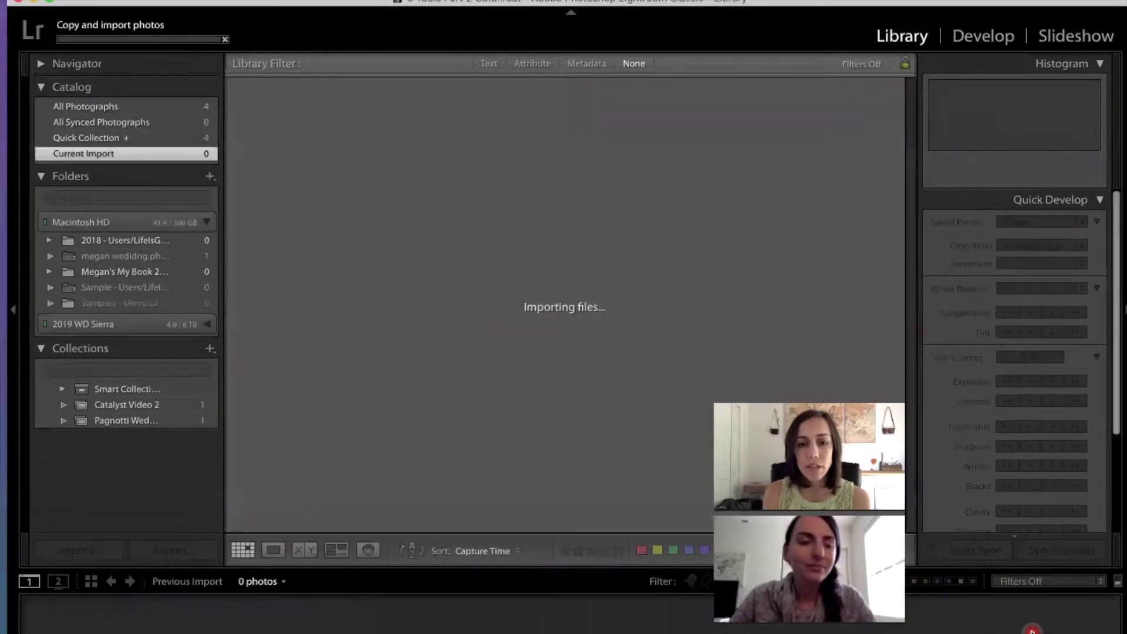
# Step: Examine the smart preview status below the histogram for the imported photos SF4_3249 and SF4_3250
pyautogui.click(503, 273)
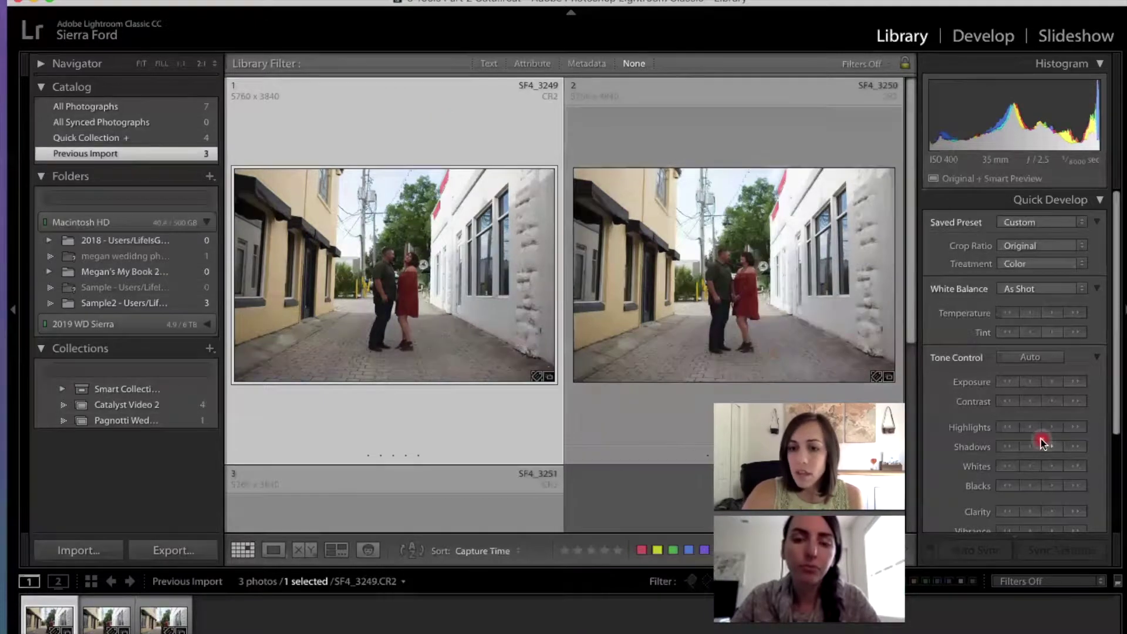
pyautogui.scroll(-1, 939, 405)
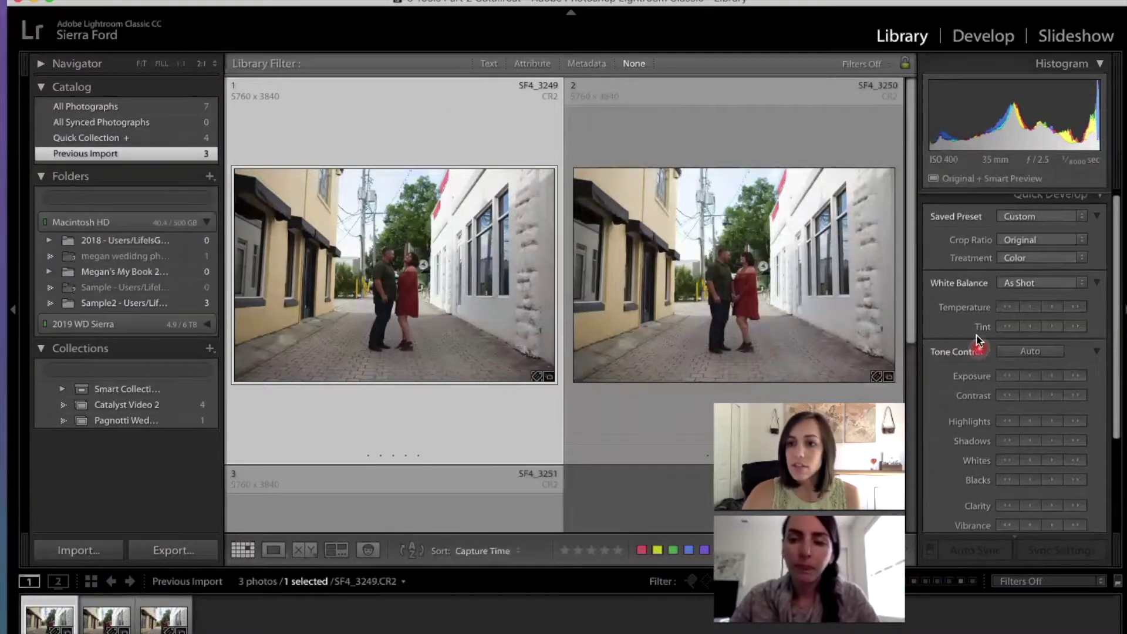
pyautogui.click(639, 297)
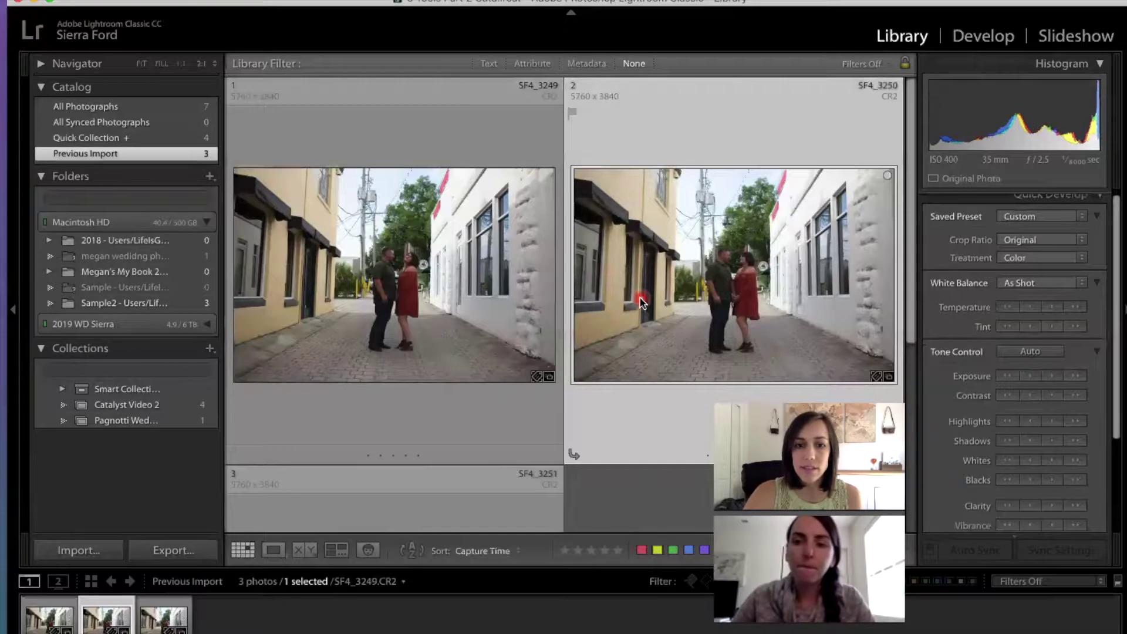
pyautogui.click(965, 177)
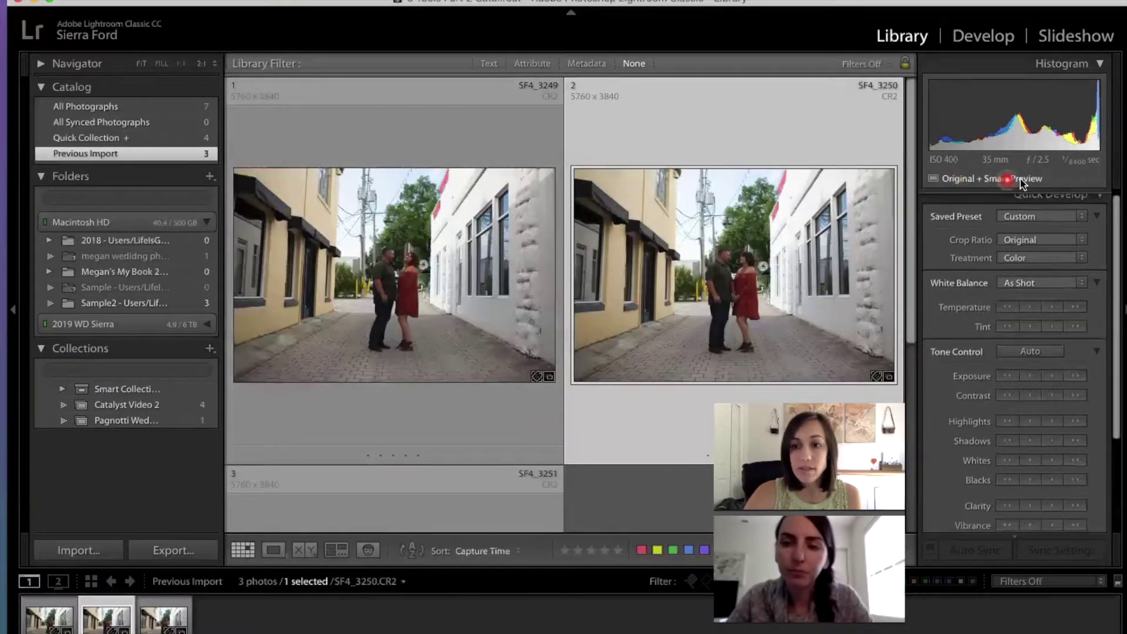
pyautogui.moveTo(1024, 184)
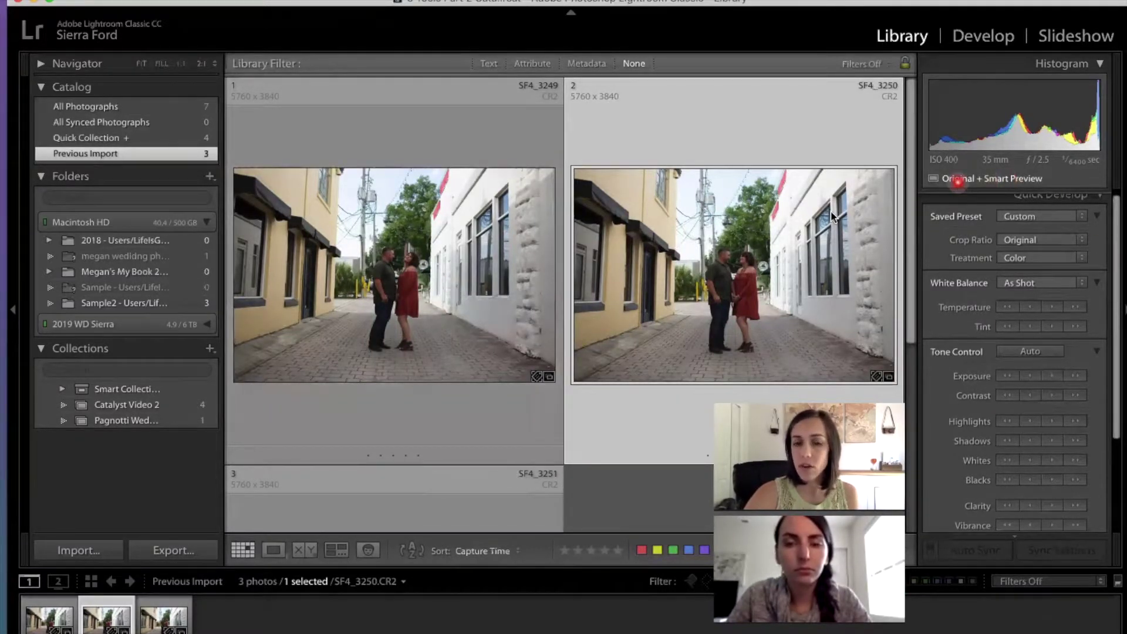
pyautogui.scroll(-5, 461, 393)
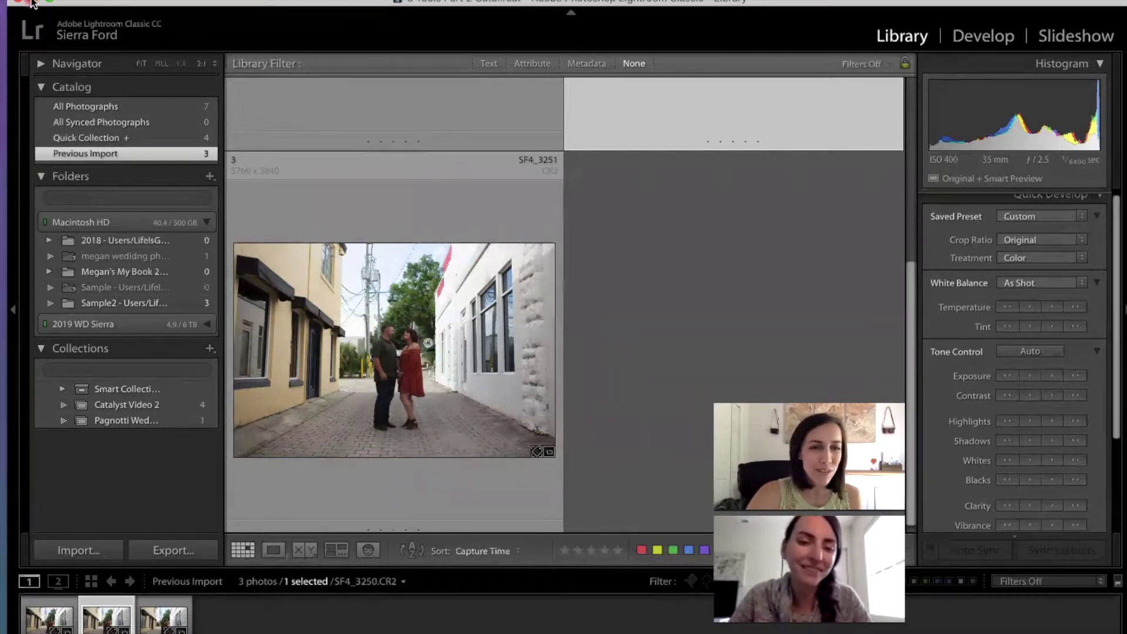
pyautogui.click(727, 319)
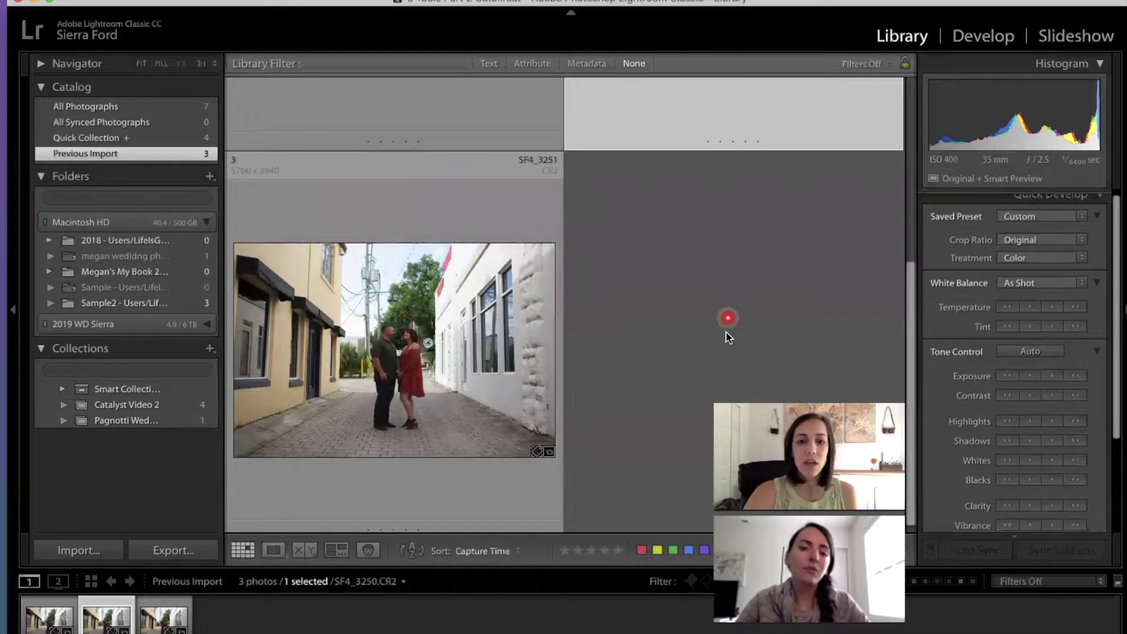
pyautogui.scroll(5, 726, 326)
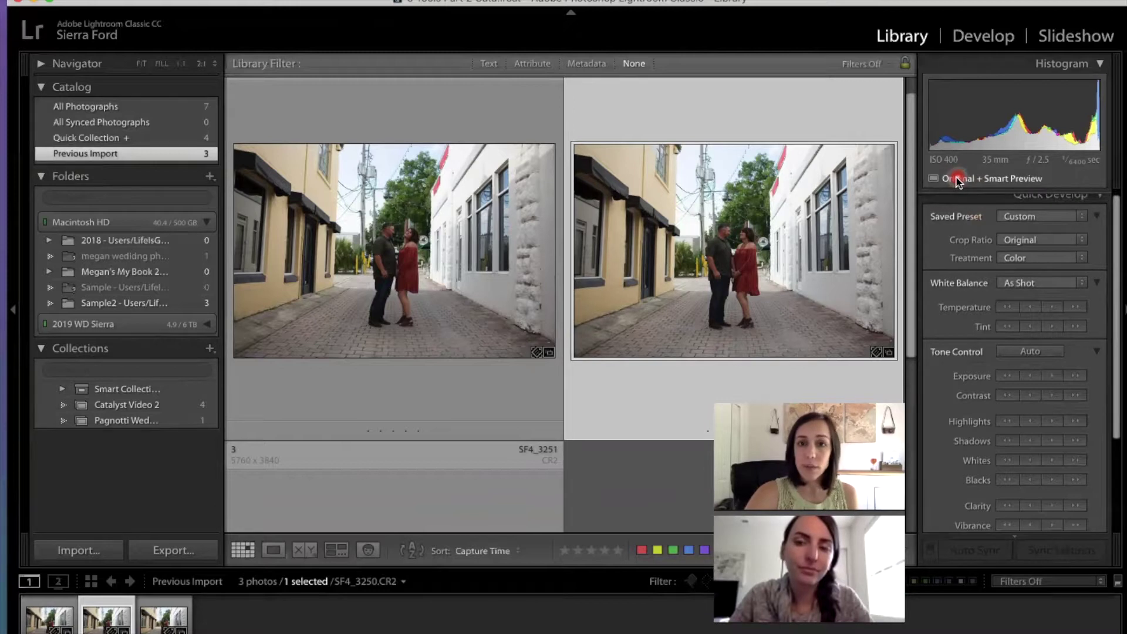
pyautogui.moveTo(957, 182)
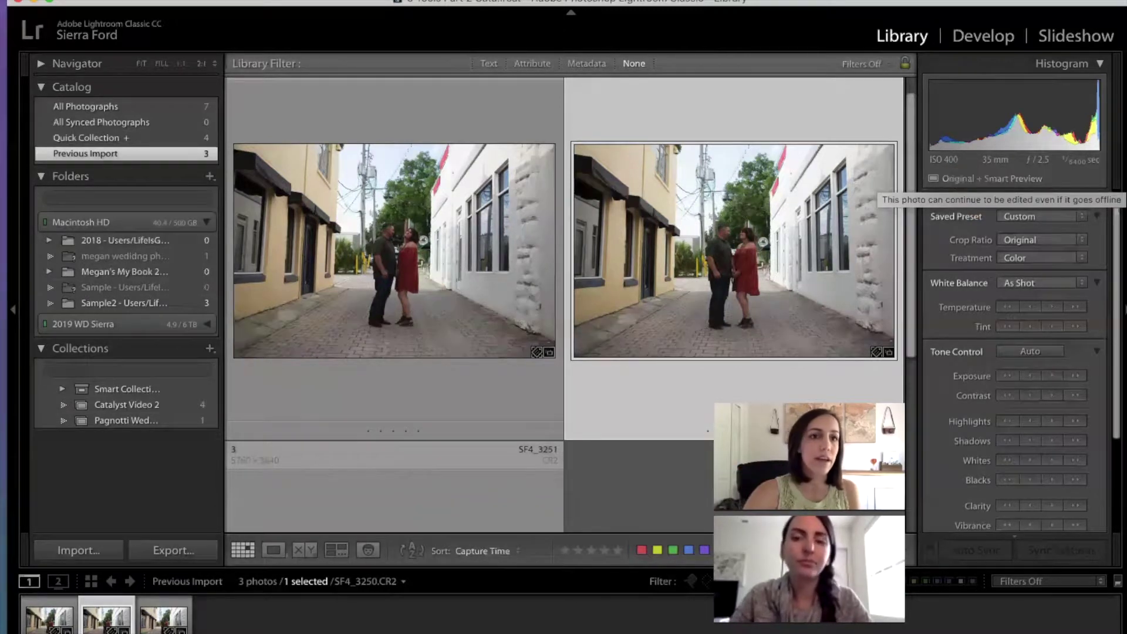
# Step: Switch to the desktop, clear the open windows and inspect the contents of the Sample2 folder
pyautogui.click(32, 2)
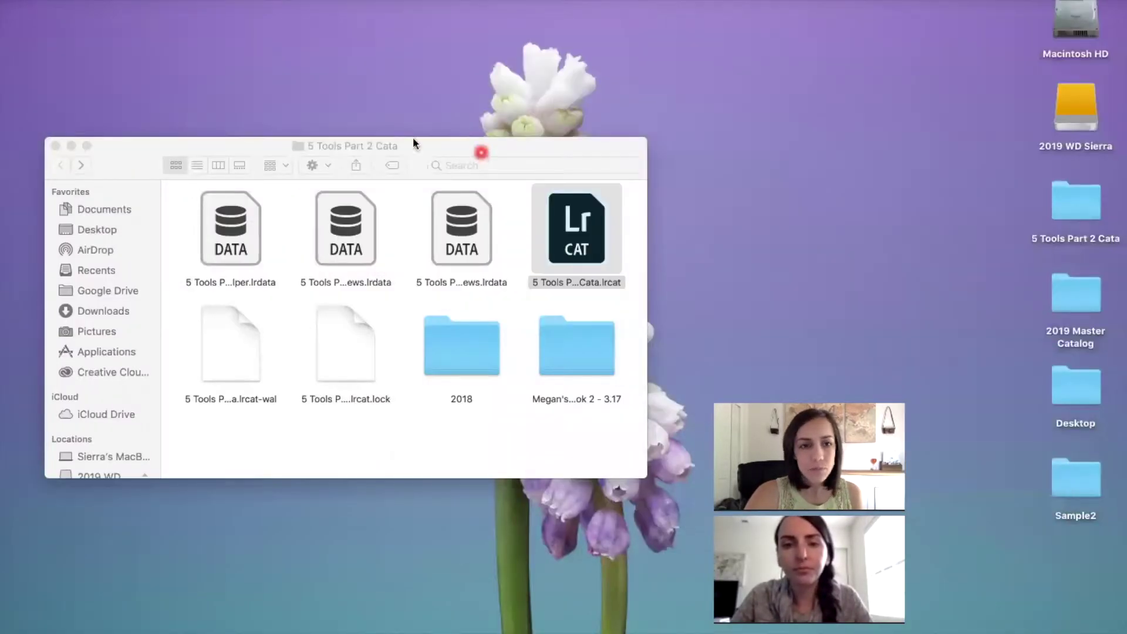
pyautogui.click(71, 145)
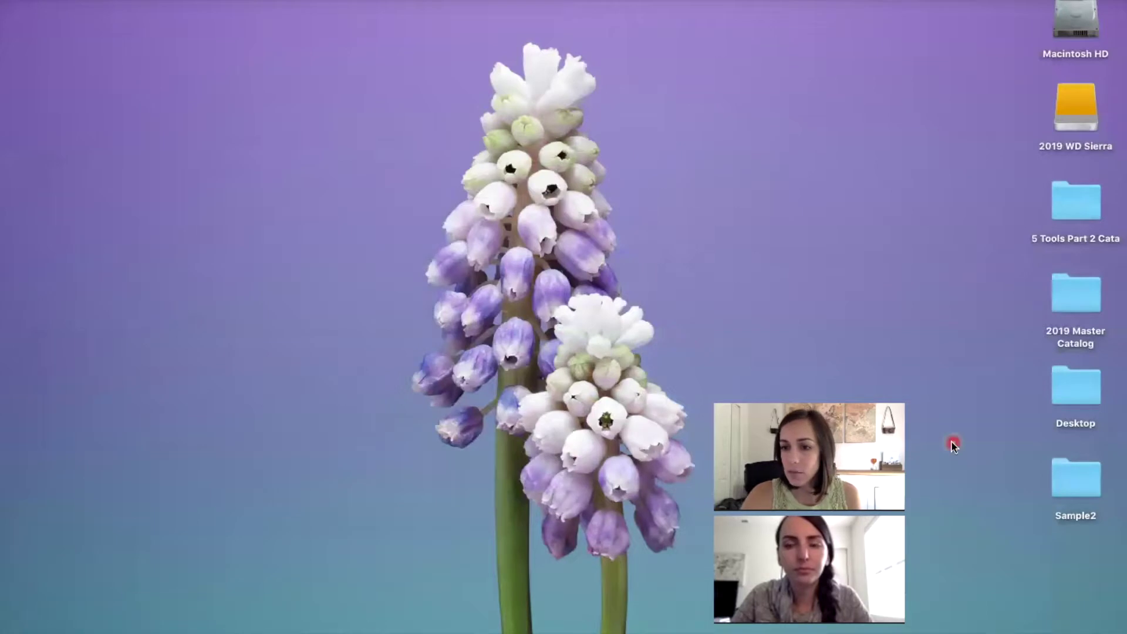
pyautogui.click(1085, 483)
pyautogui.doubleClick(1085, 482)
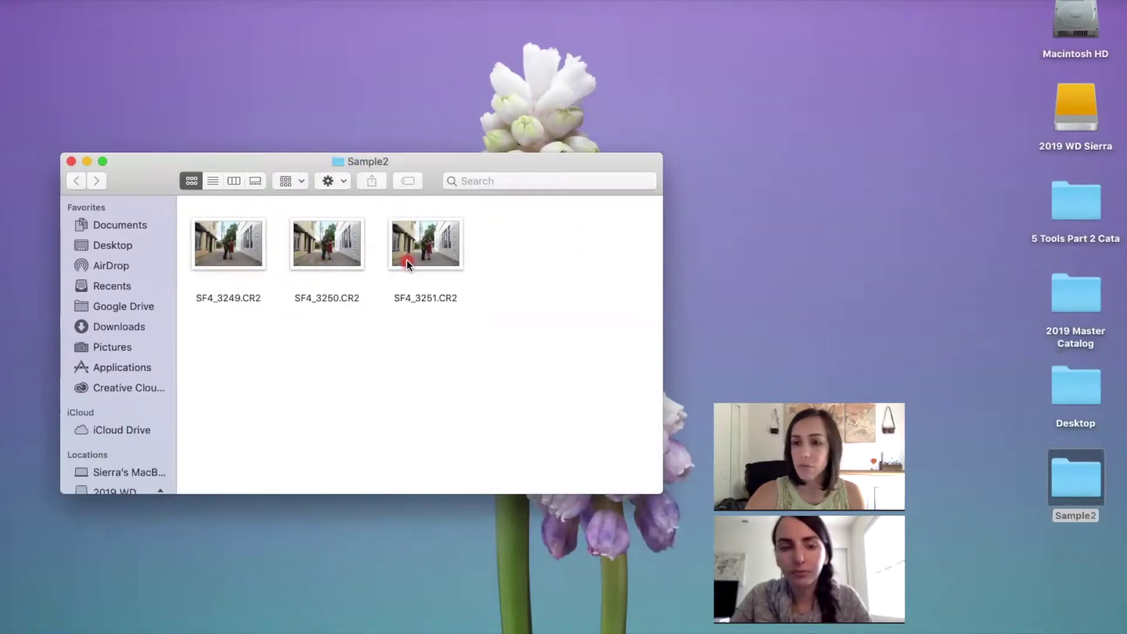
pyautogui.click(70, 162)
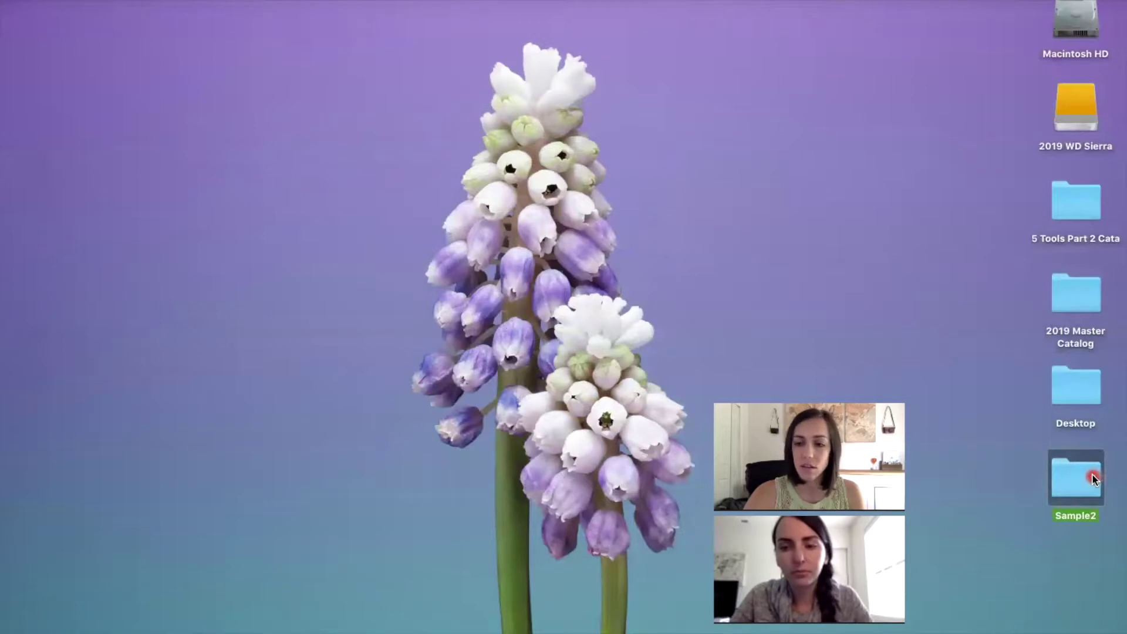
# Step: Move the Sample2 folder from the desktop to the 2019 WD Sierra drive and return to Lightroom Classic
pyautogui.rightClick(1095, 480)
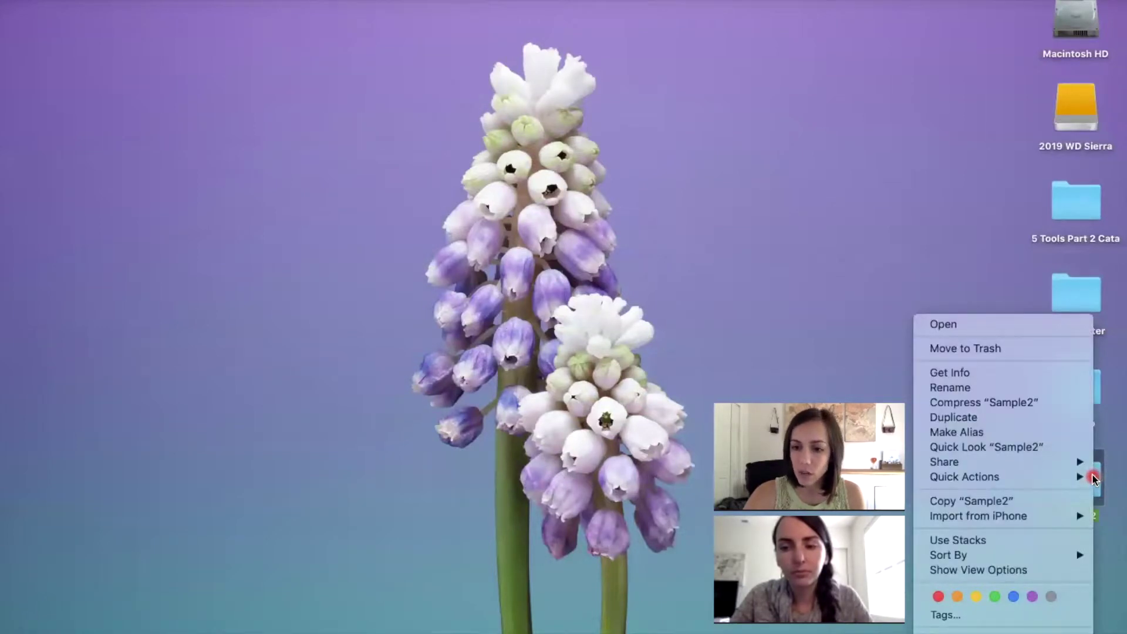
pyautogui.click(1036, 500)
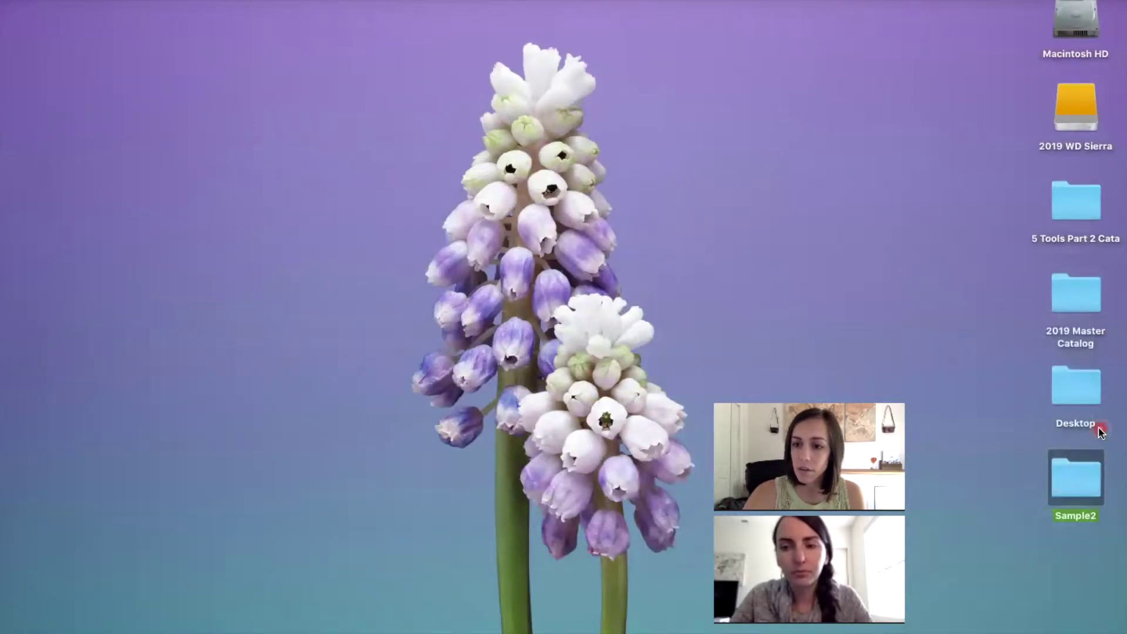
pyautogui.doubleClick(1076, 112)
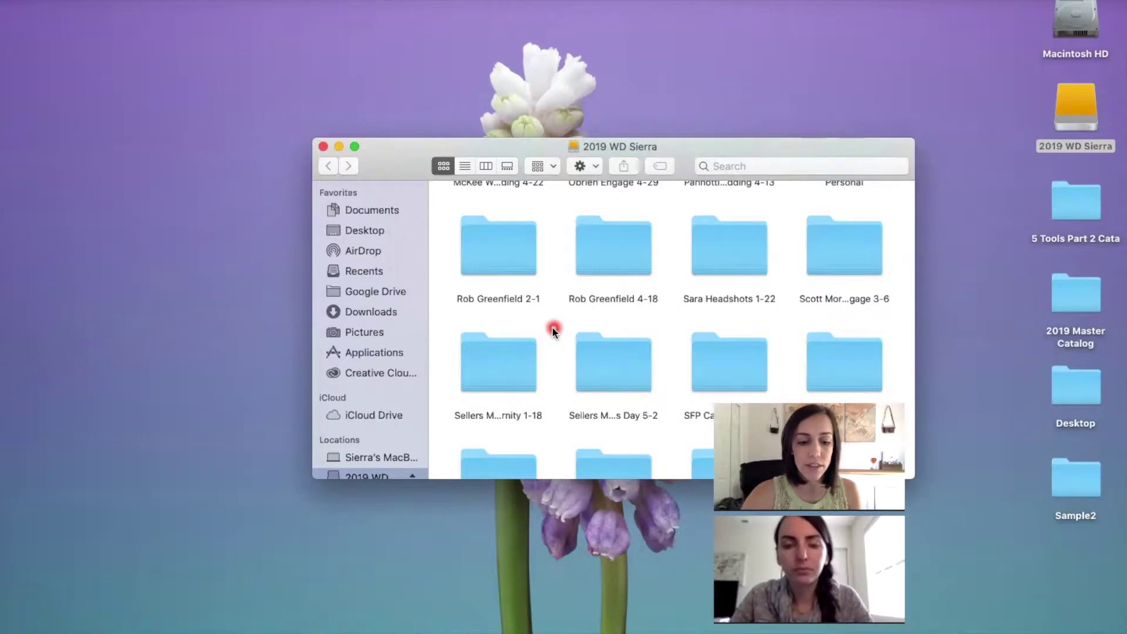
pyautogui.rightClick(552, 330)
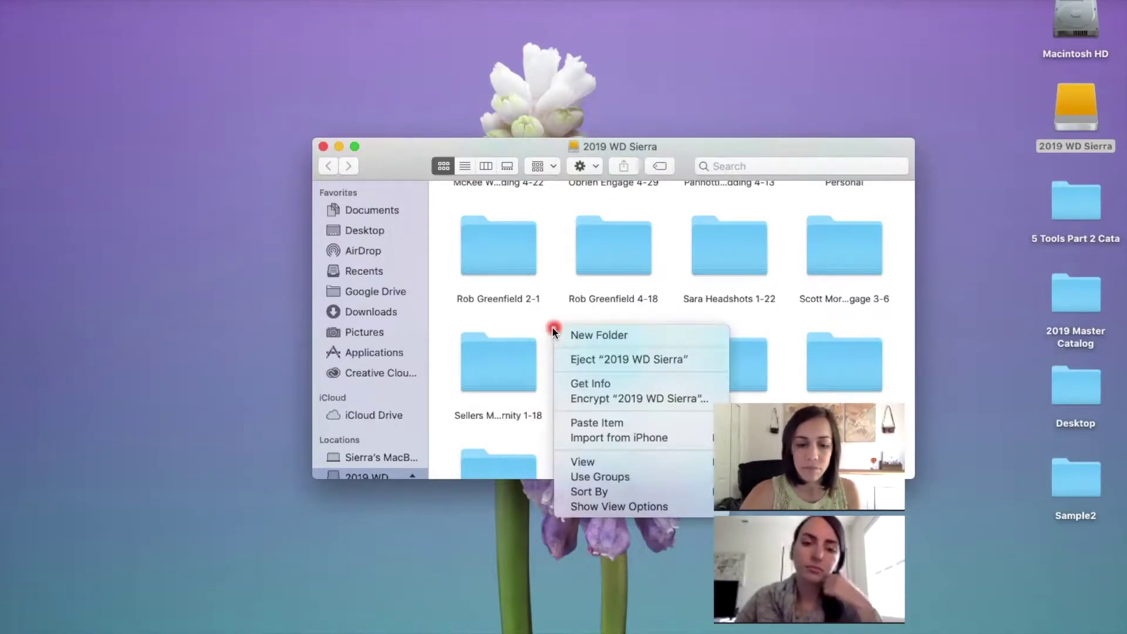
pyautogui.press('alt')
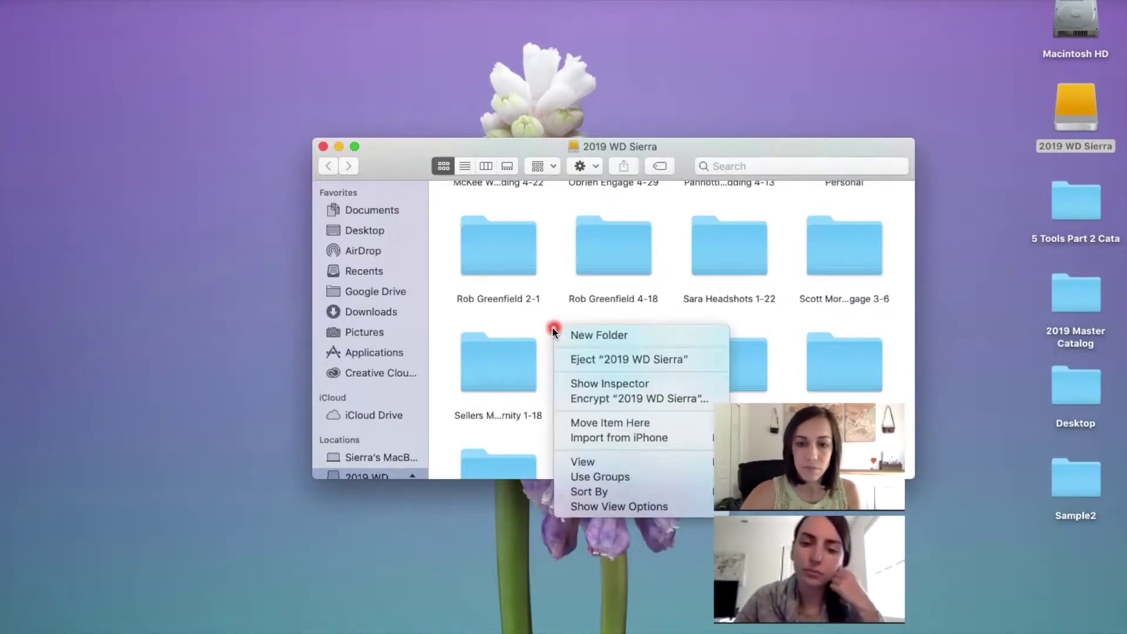
pyautogui.keyDown('alt'); pyautogui.click(612, 422); pyautogui.keyUp('alt')
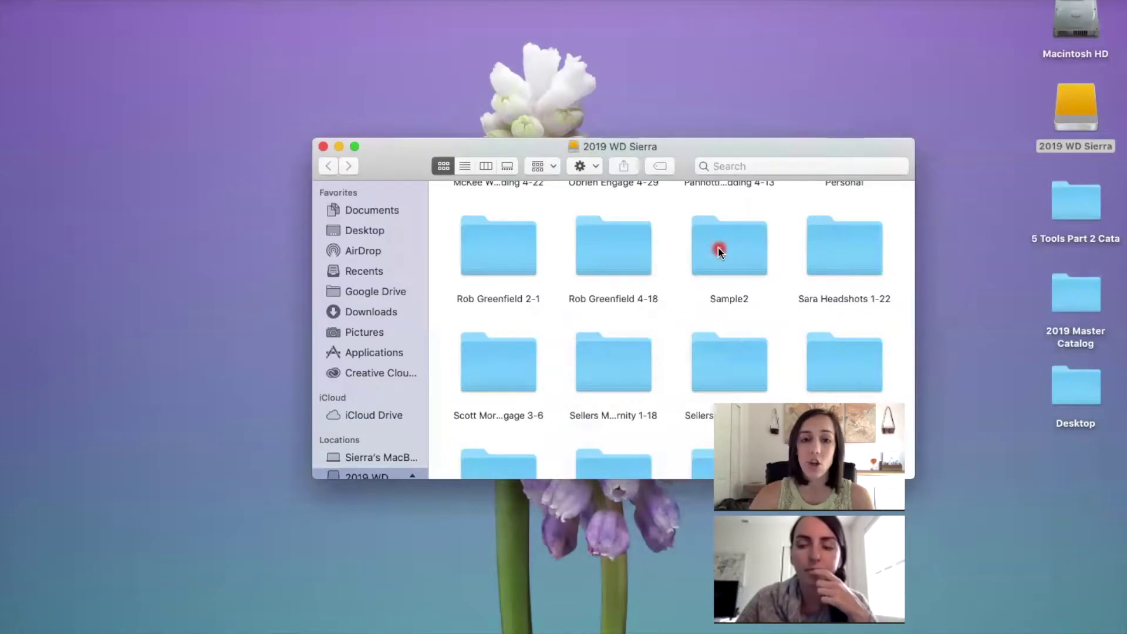
pyautogui.click(338, 146)
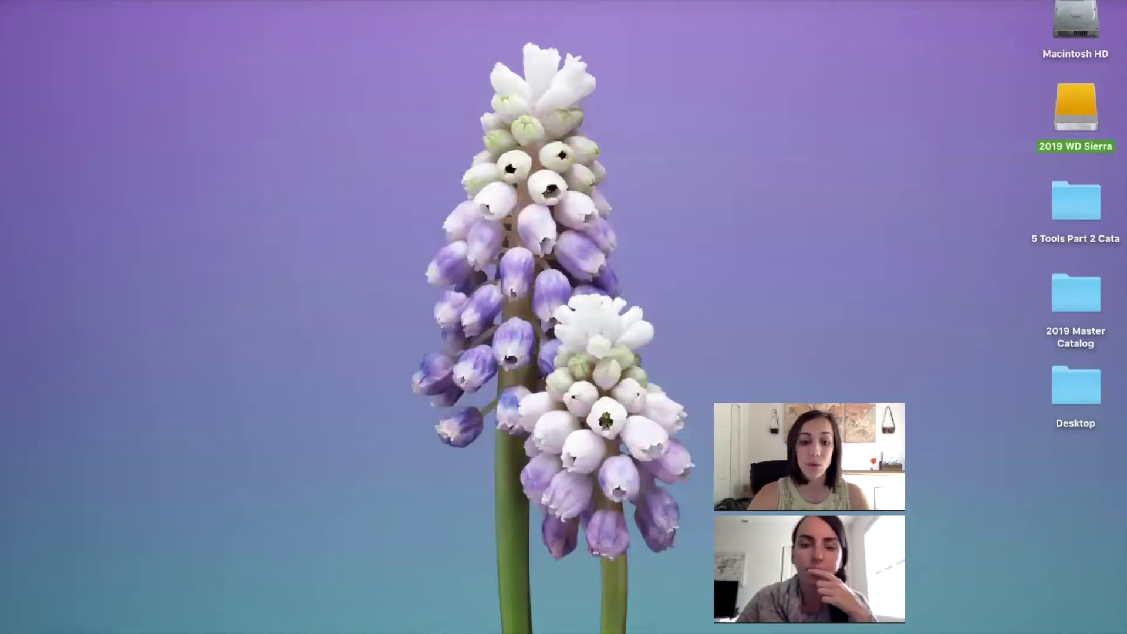
pyautogui.click(439, 629)
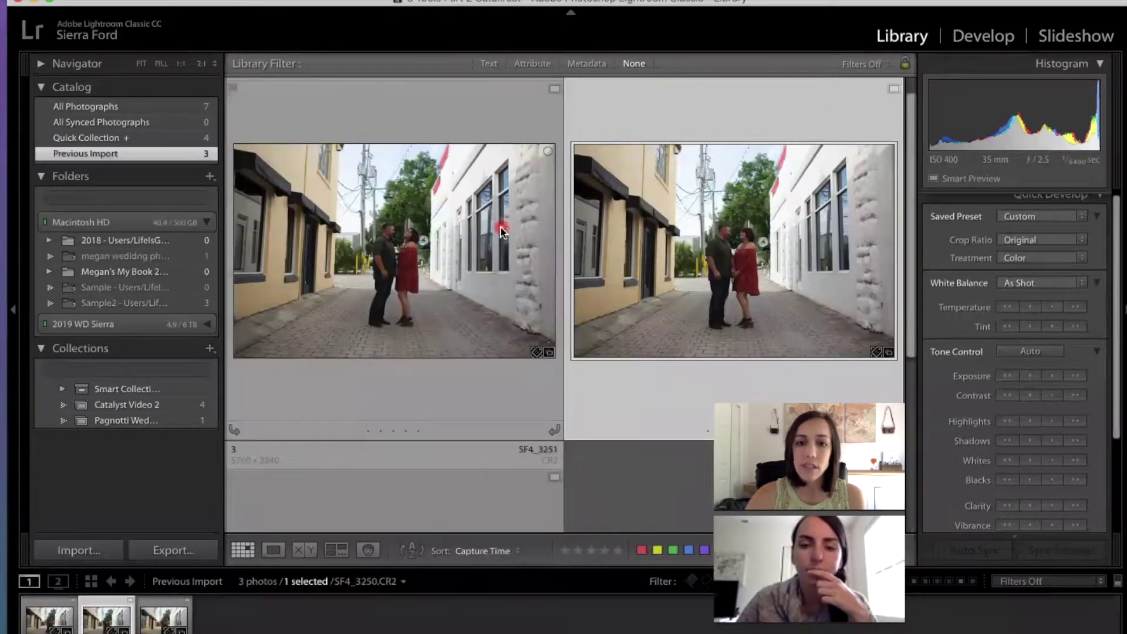
# Step: Open SF4_3250 in an enlarged view, raise its exposure with Quick Develop and return to the photo grid
pyautogui.scroll(1, 501, 229)
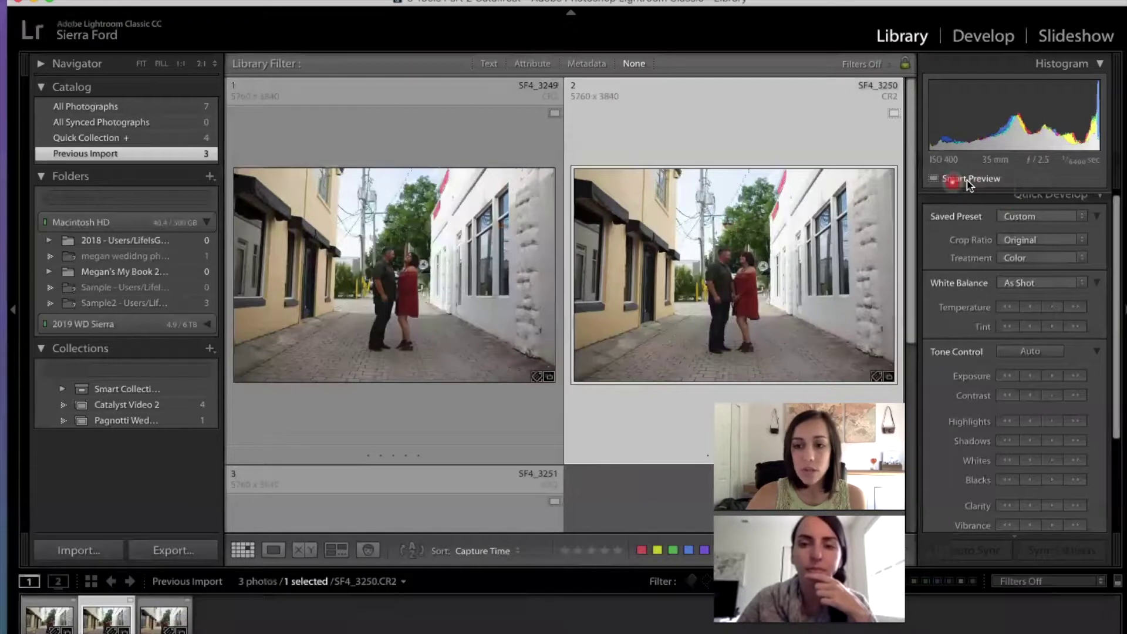
pyautogui.moveTo(951, 181)
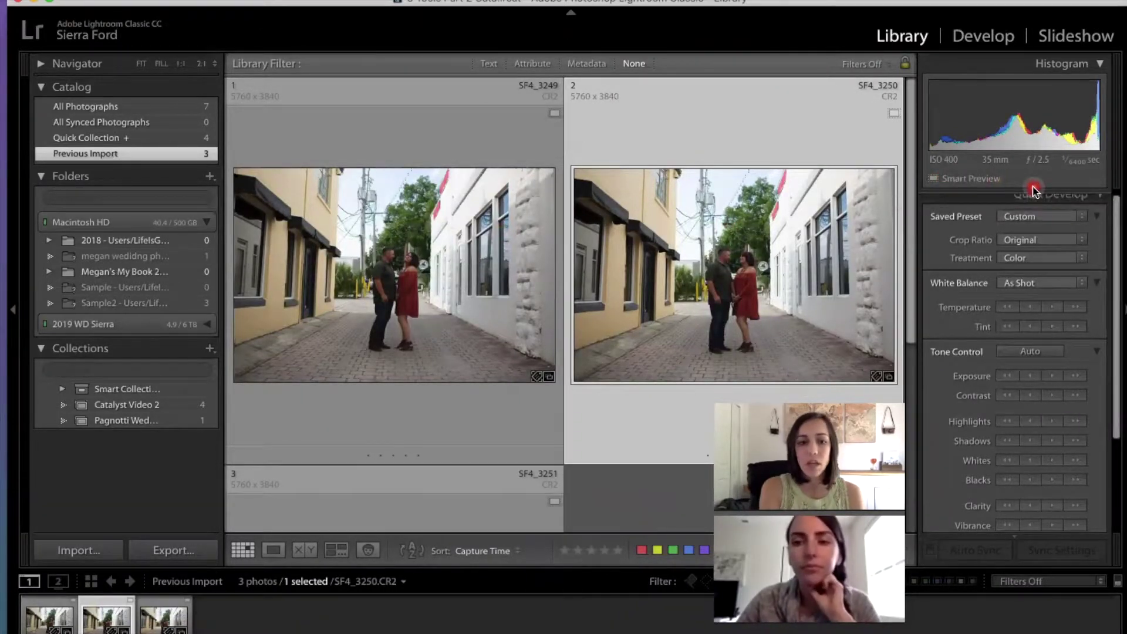
pyautogui.doubleClick(720, 299)
pyautogui.click(1055, 376)
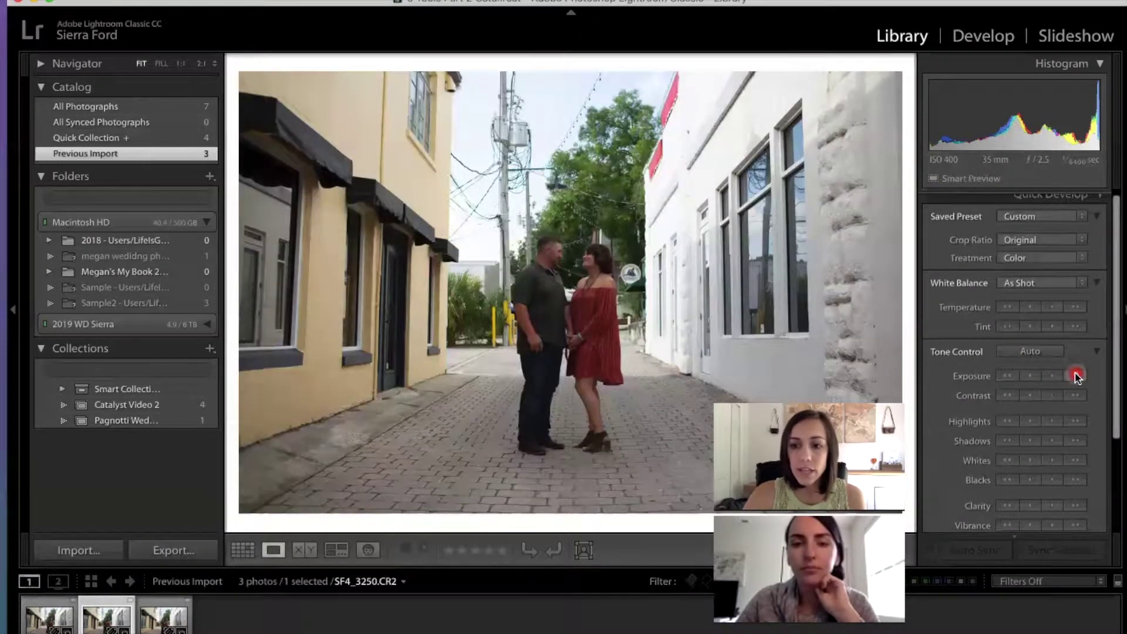
pyautogui.click(497, 512)
pyautogui.click(536, 516)
pyautogui.click(558, 525)
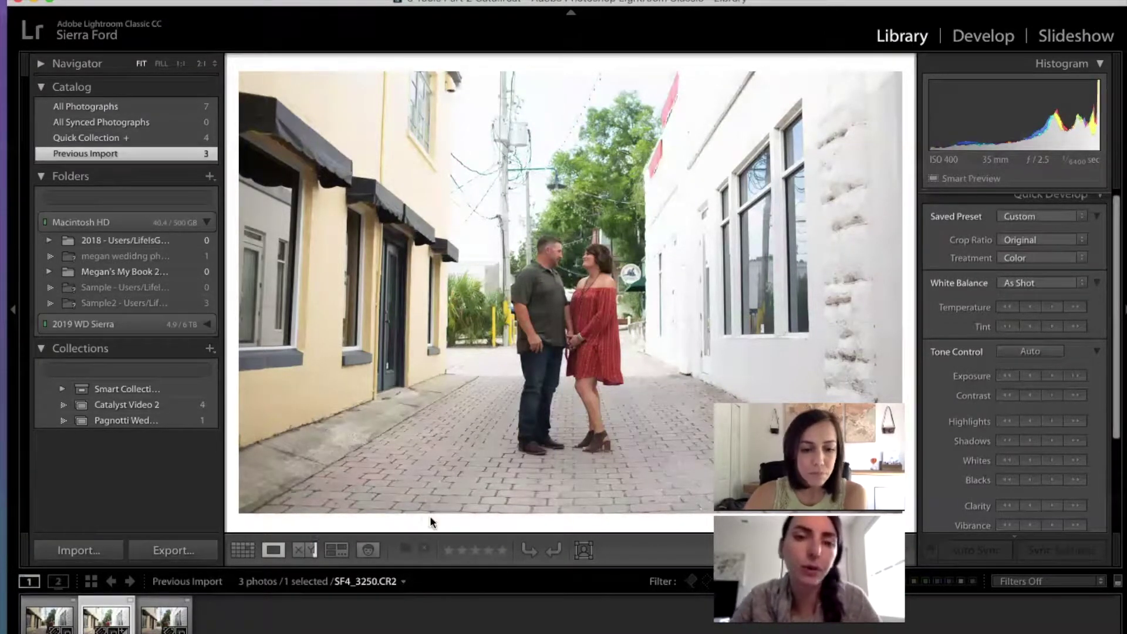
pyautogui.press('c')
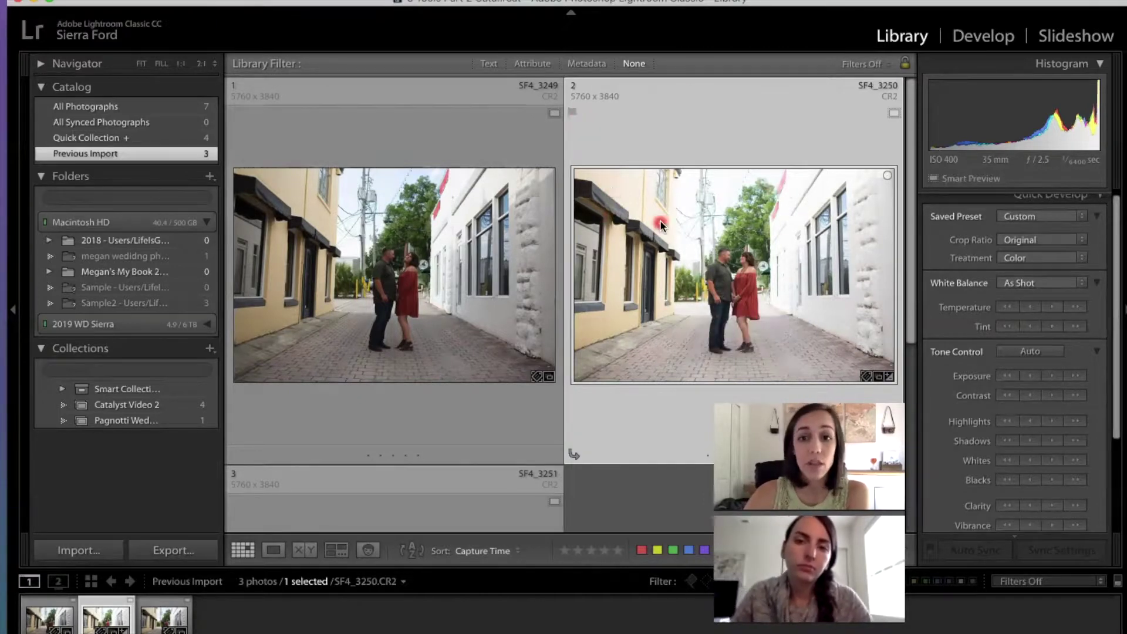
pyautogui.click(126, 1)
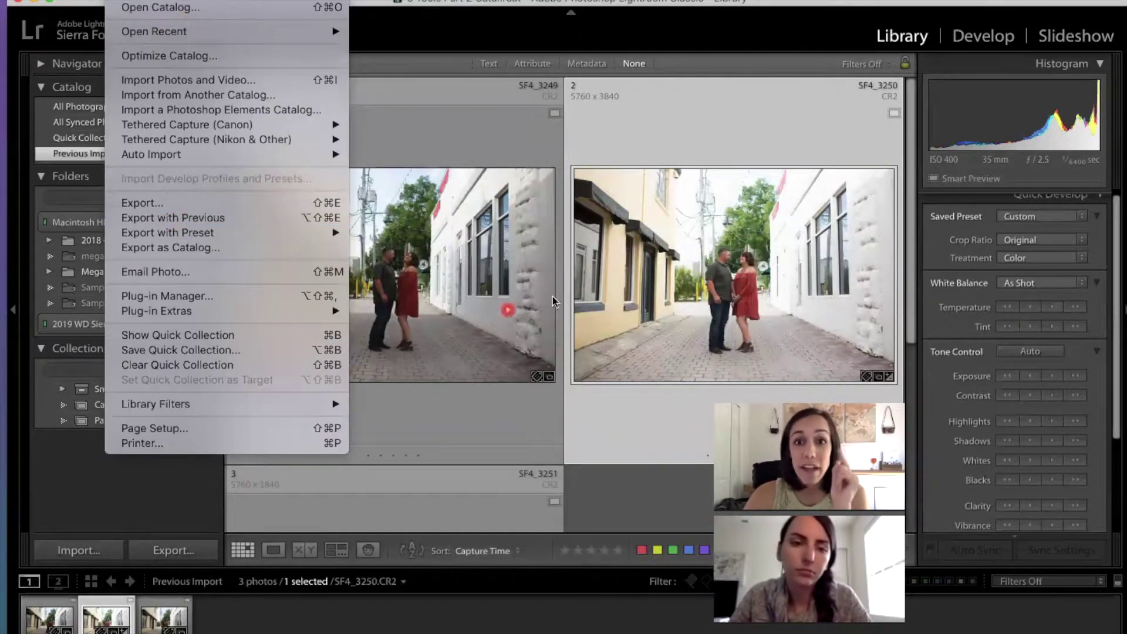
pyautogui.click(785, 139)
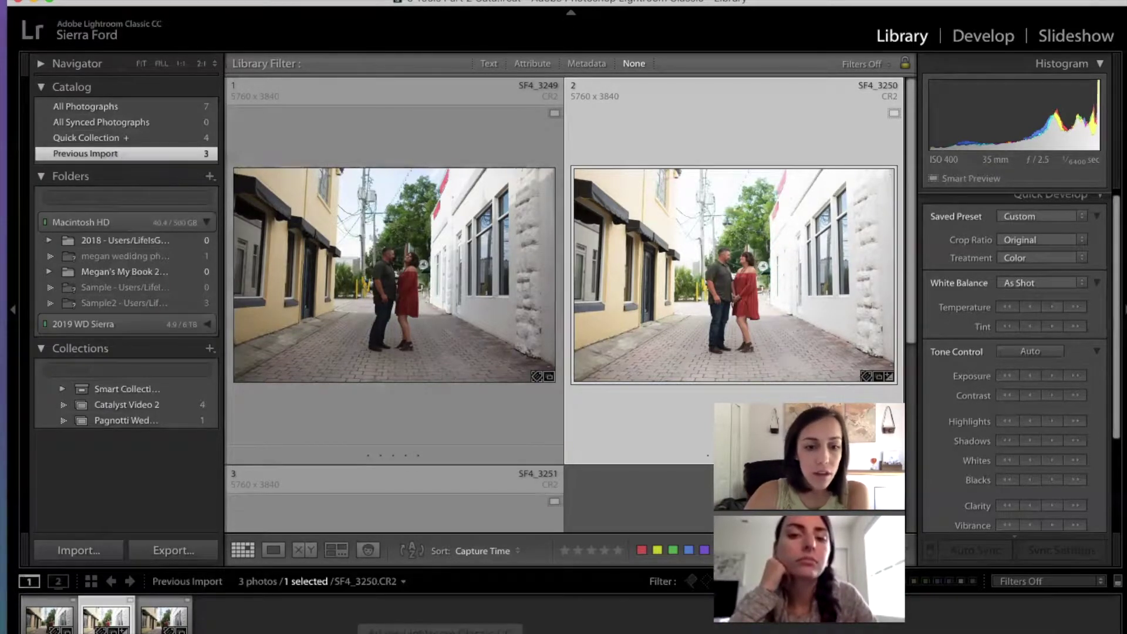
# Step: Locate the missing original of SF4_3250 by choosing SF4_3250.CR2 in the Sample2 folder on the 2019 WD Sierra drive
pyautogui.click(895, 115)
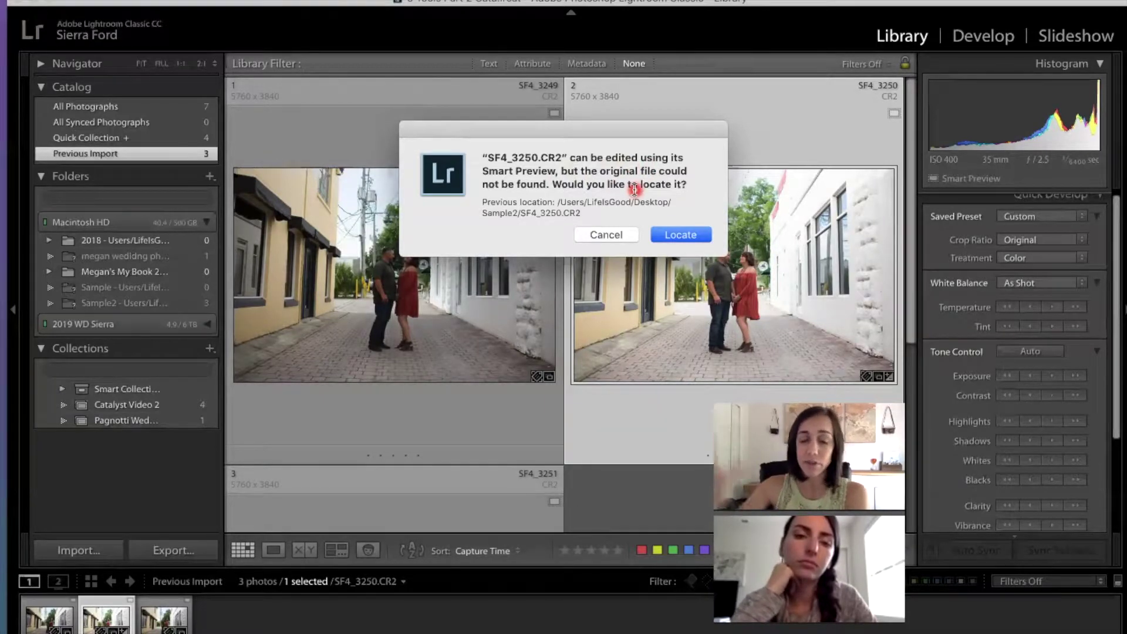
pyautogui.click(681, 235)
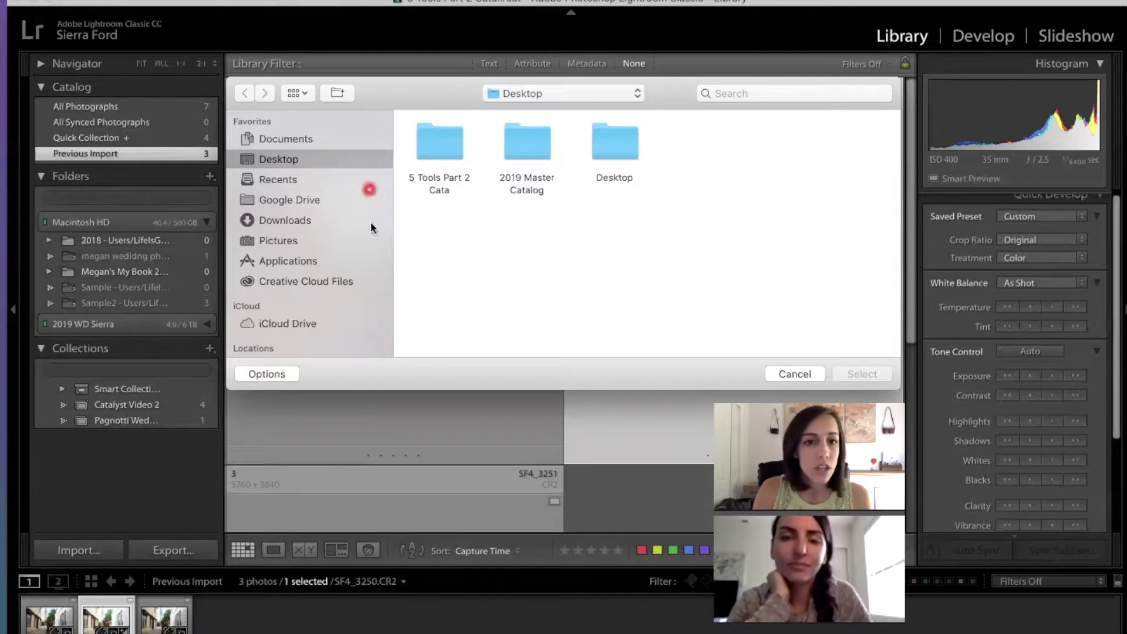
pyautogui.scroll(-4, 361, 242)
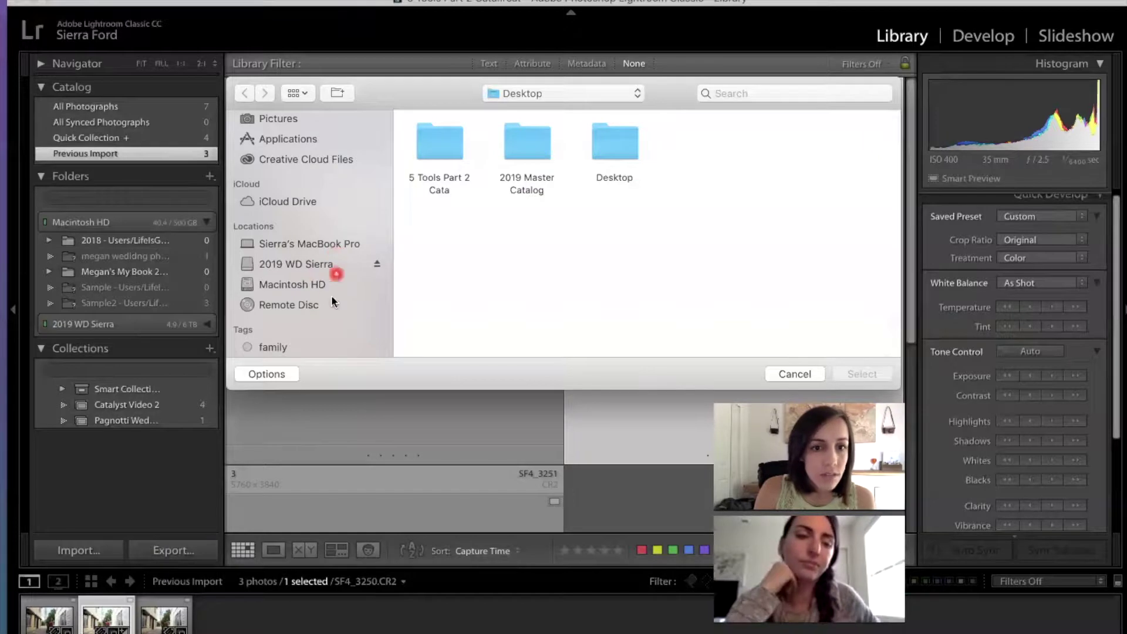
pyautogui.click(307, 285)
pyautogui.click(306, 271)
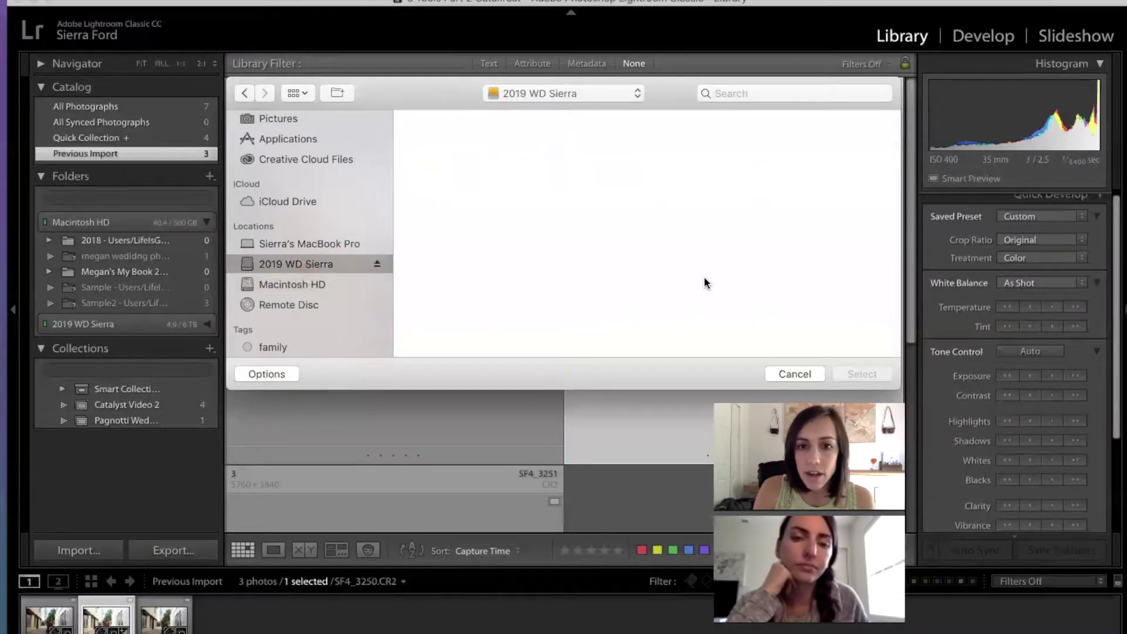
pyautogui.scroll(-8, 707, 281)
pyautogui.scroll(-5, 711, 280)
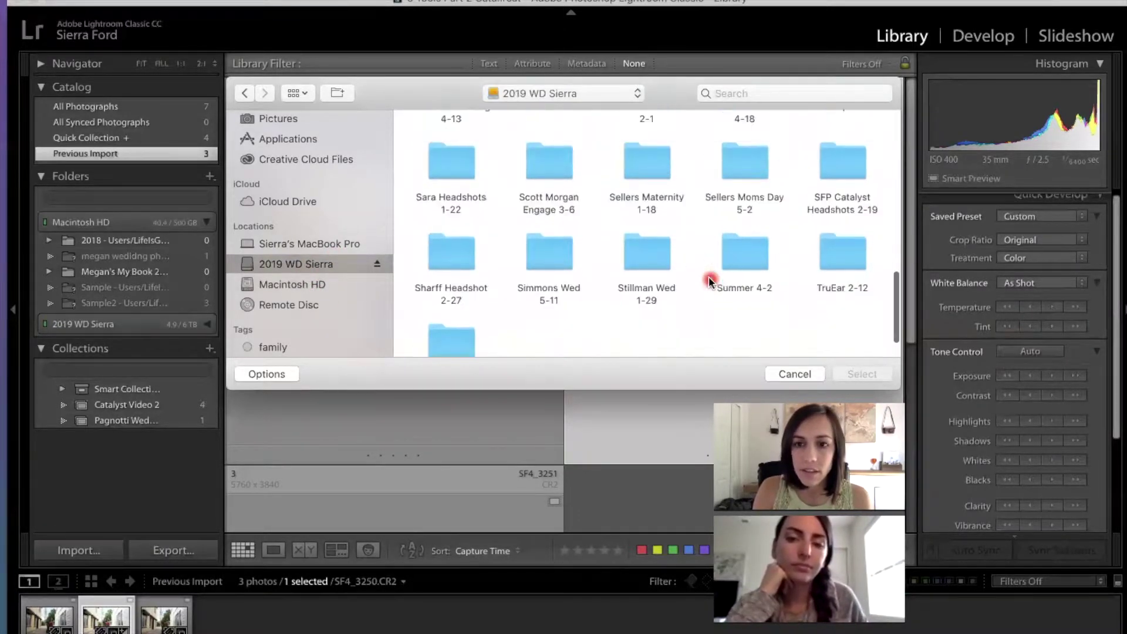
pyautogui.click(847, 125)
pyautogui.doubleClick(847, 125)
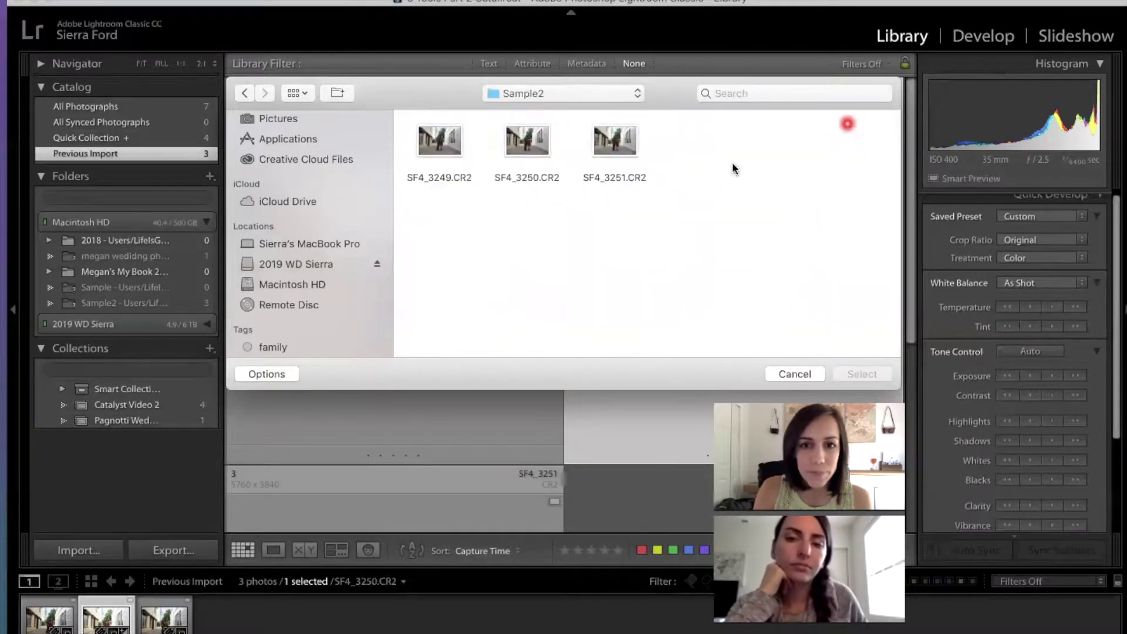
pyautogui.moveTo(690, 93); pyautogui.dragTo(607, 269)
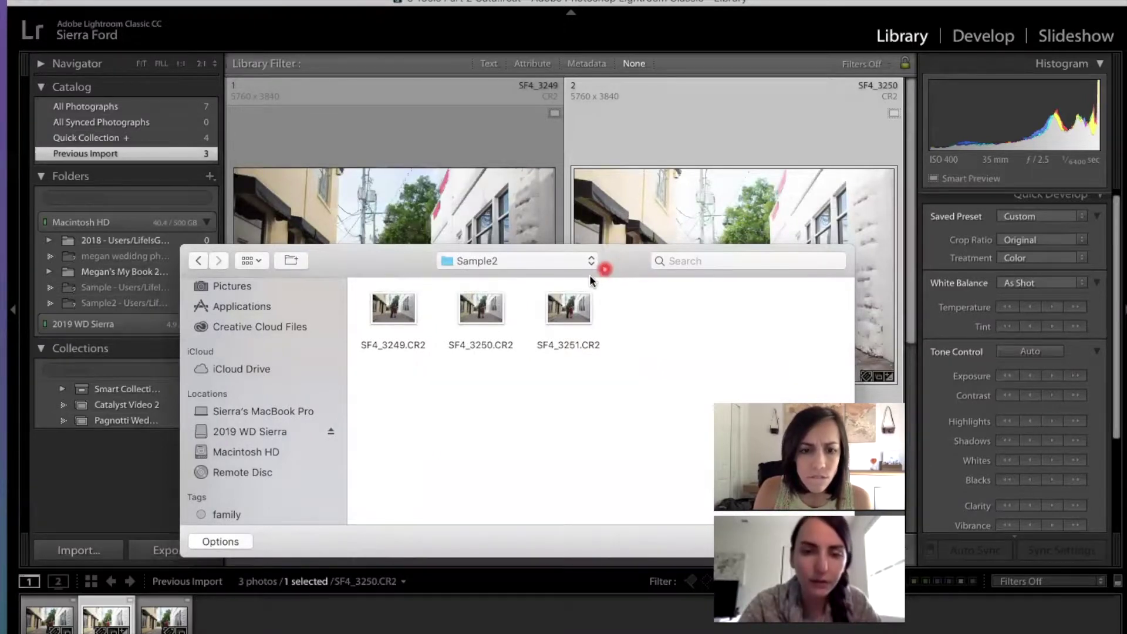
pyautogui.doubleClick(482, 311)
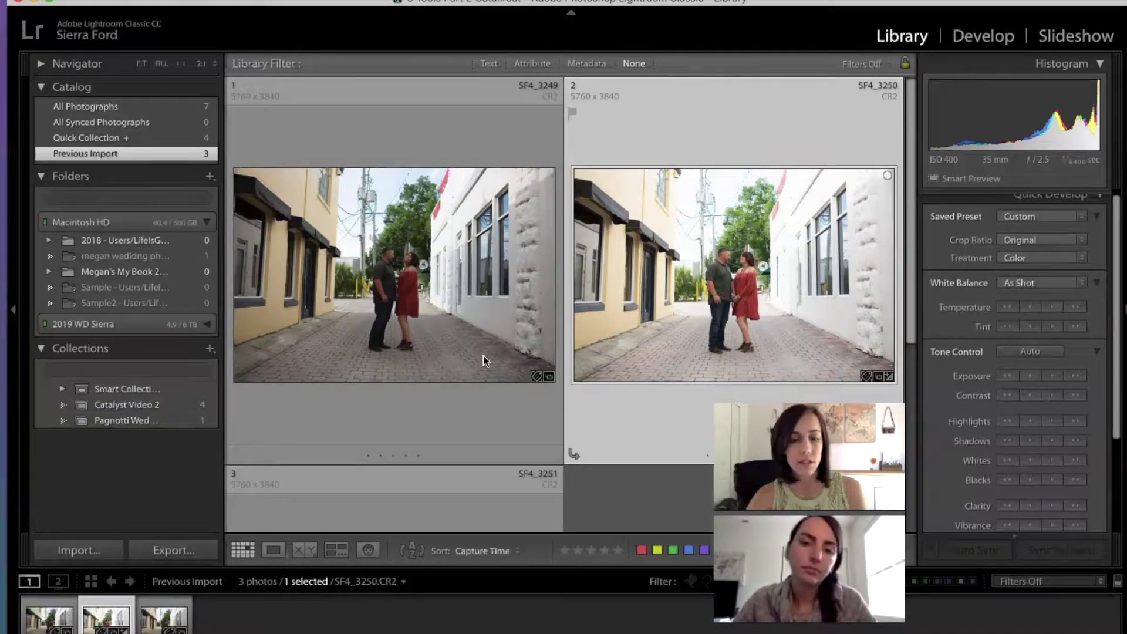
# Step: Examine SF4_3251 and SF4_3250 in the enlarged view to check their original and smart preview status, and return to the grid
pyautogui.click(151, 627)
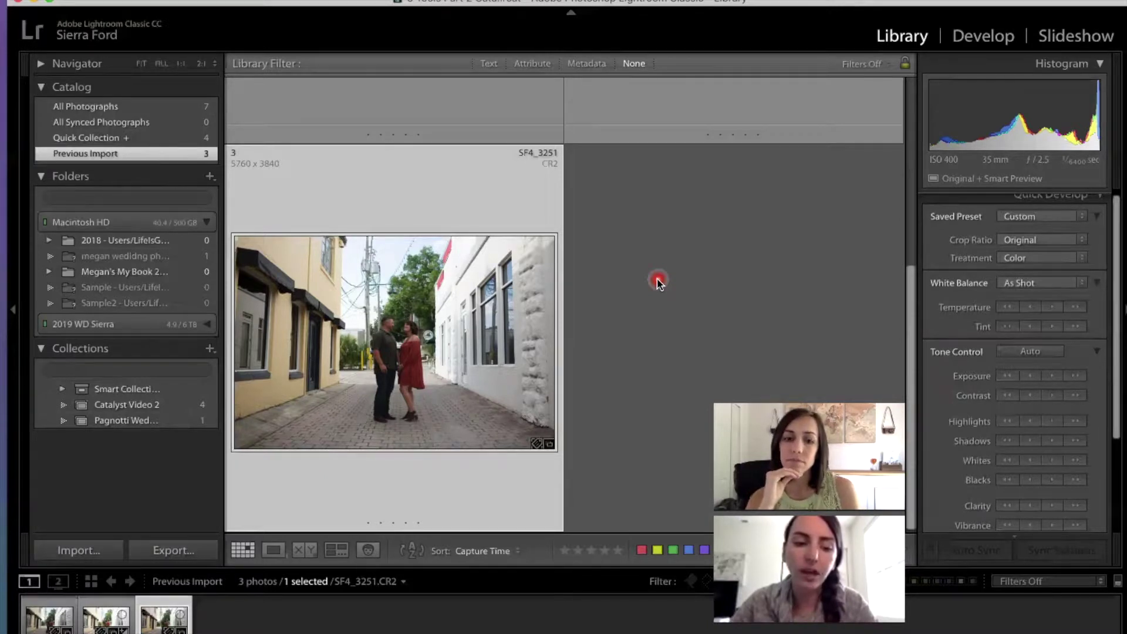
pyautogui.doubleClick(398, 299)
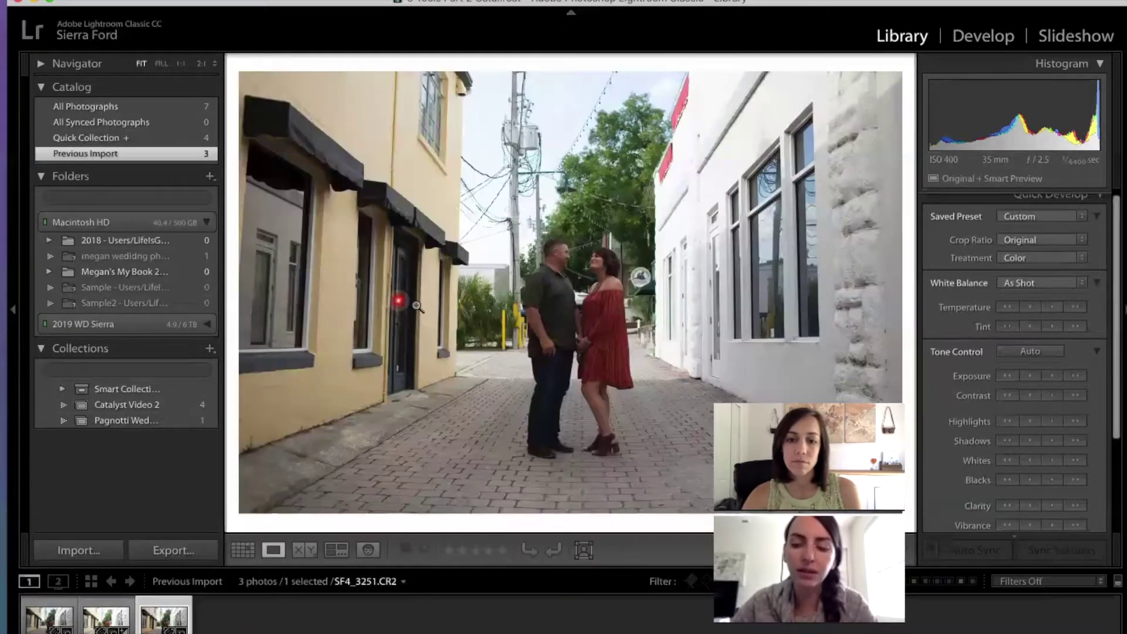
pyautogui.press('Left')
pyautogui.press('Left')
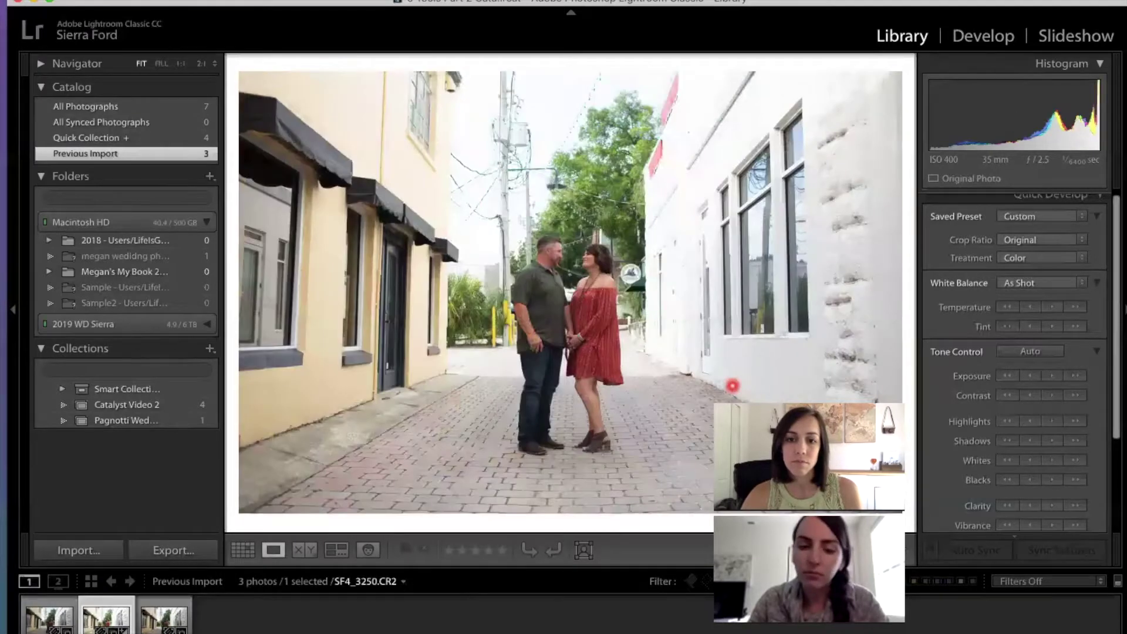
pyautogui.click(532, 540)
pyautogui.press('g')
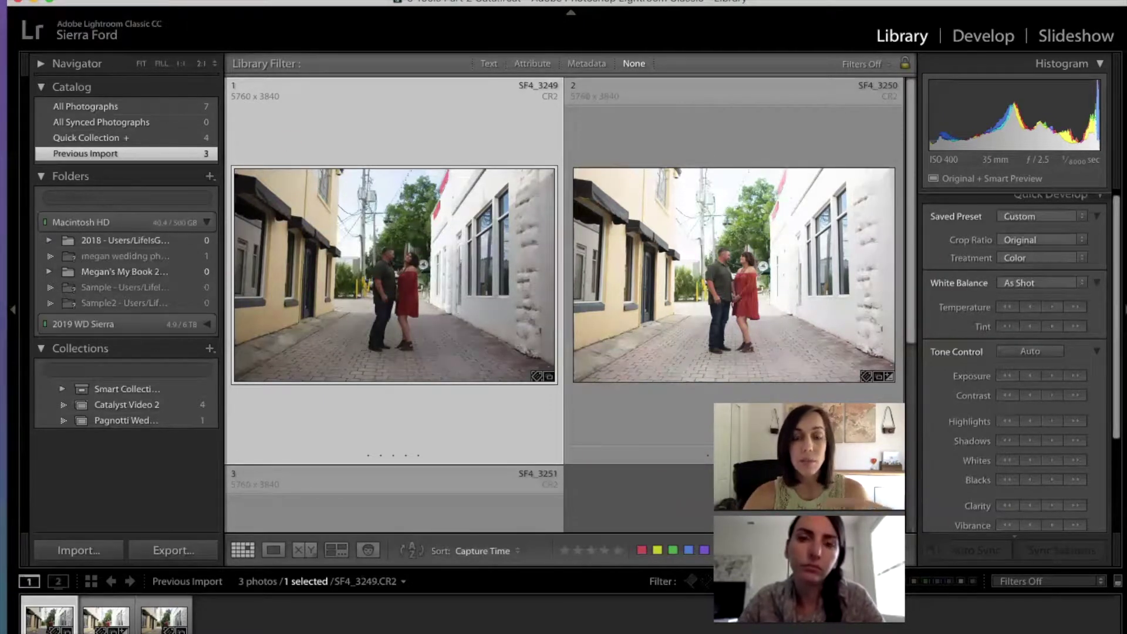
# Step: Try the Adobe Color, Adobe Landscape and Adobe Vivid profiles on the foggy wedding ceremony photo
pyautogui.moveTo(315, 306)
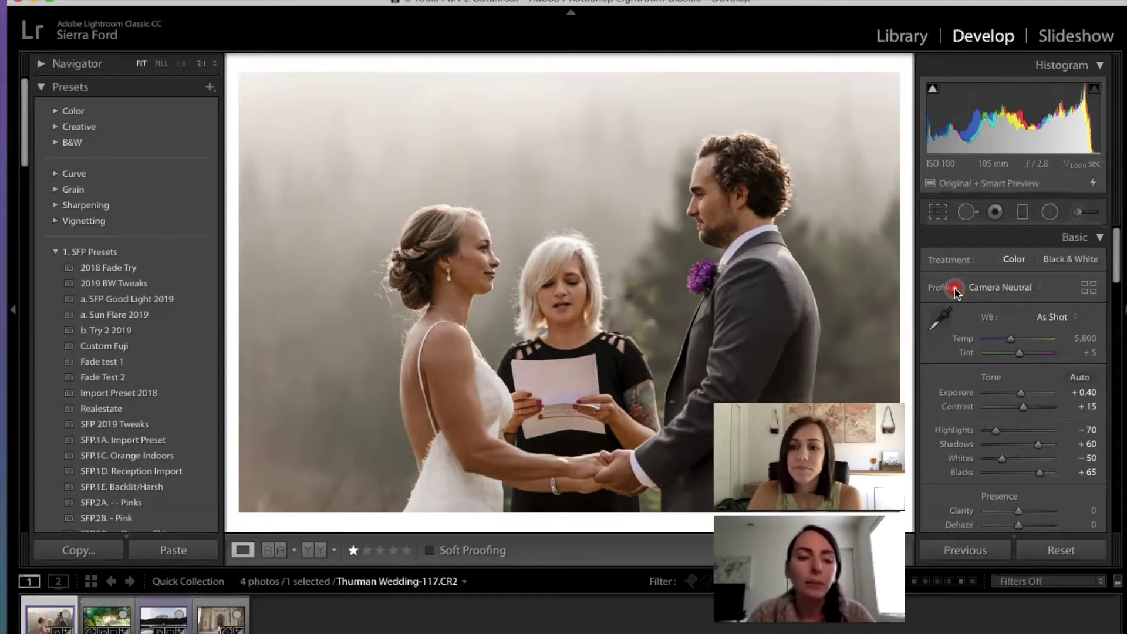
pyautogui.click(1018, 292)
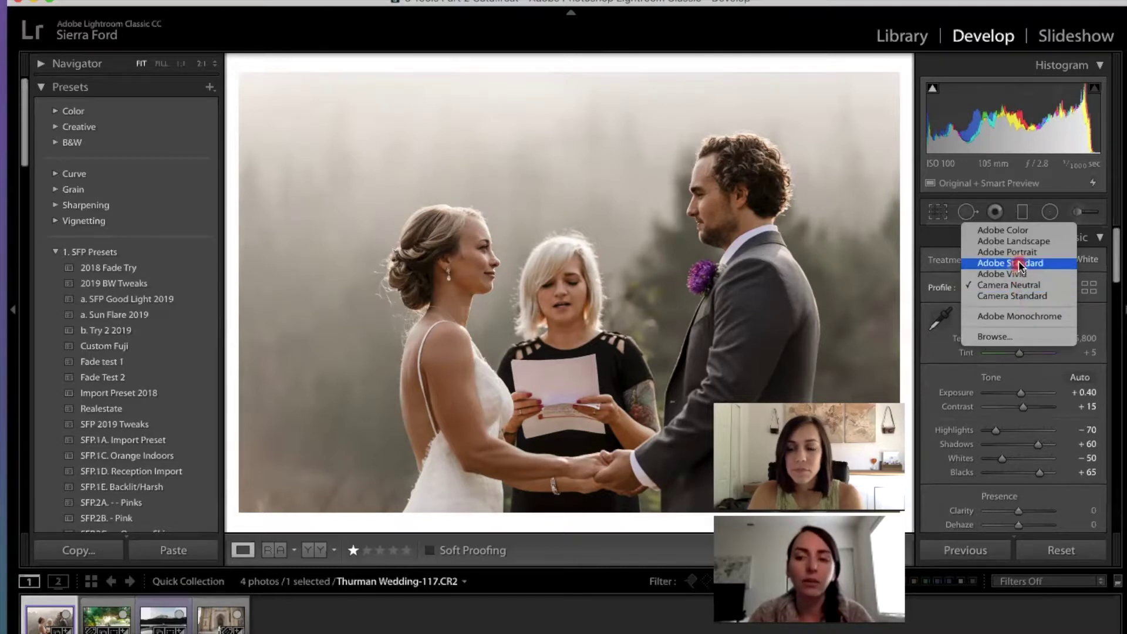
pyautogui.click(1025, 231)
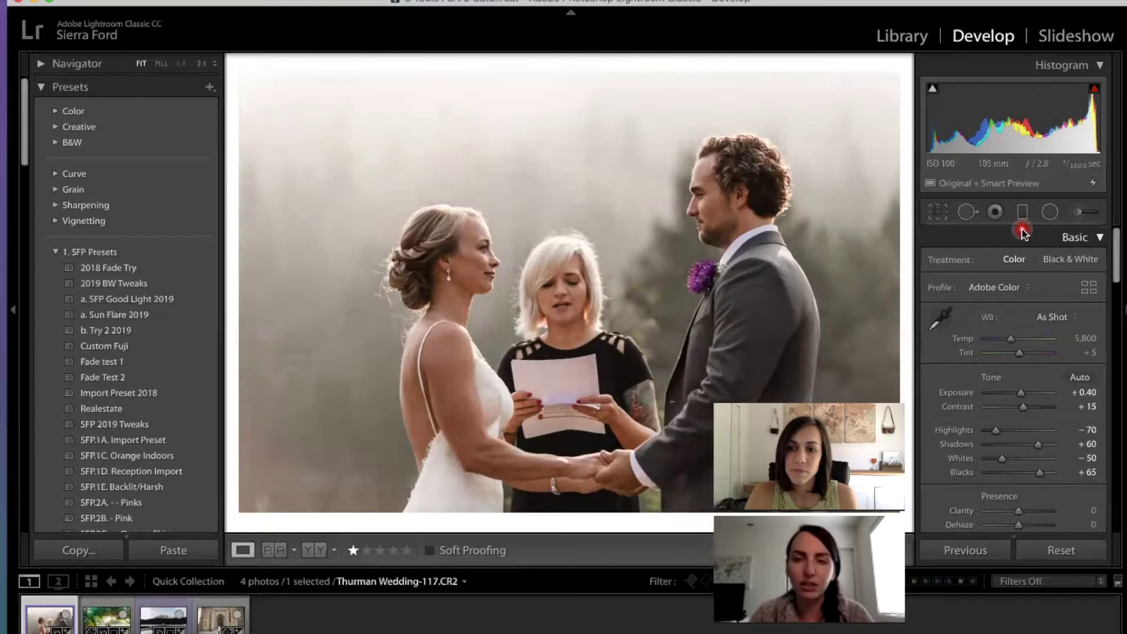
pyautogui.click(1006, 289)
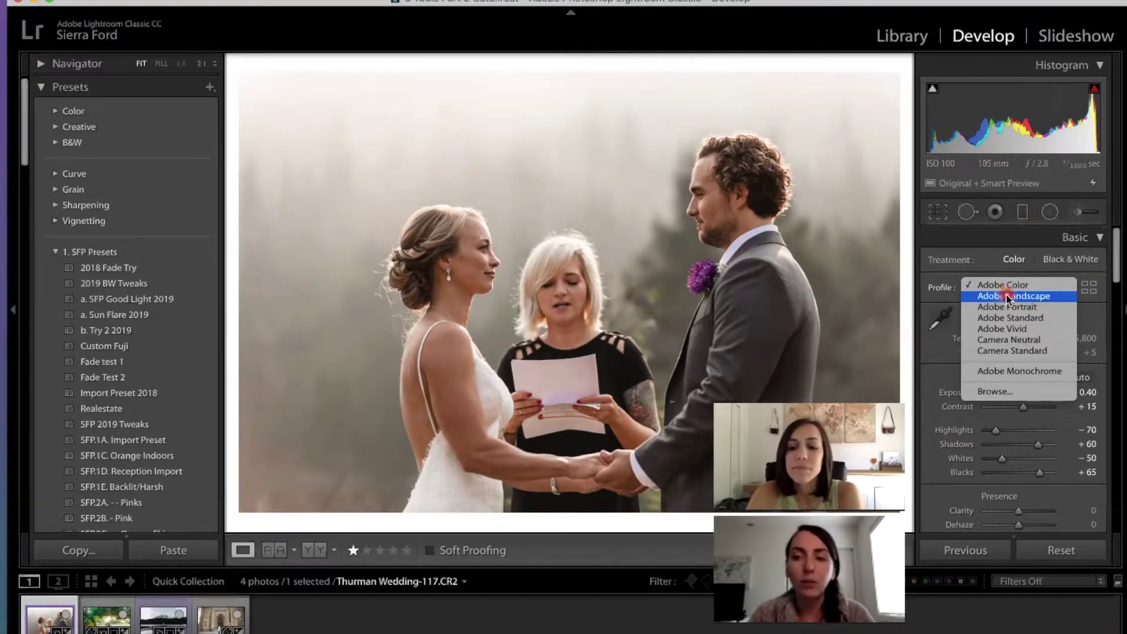
pyautogui.click(1007, 296)
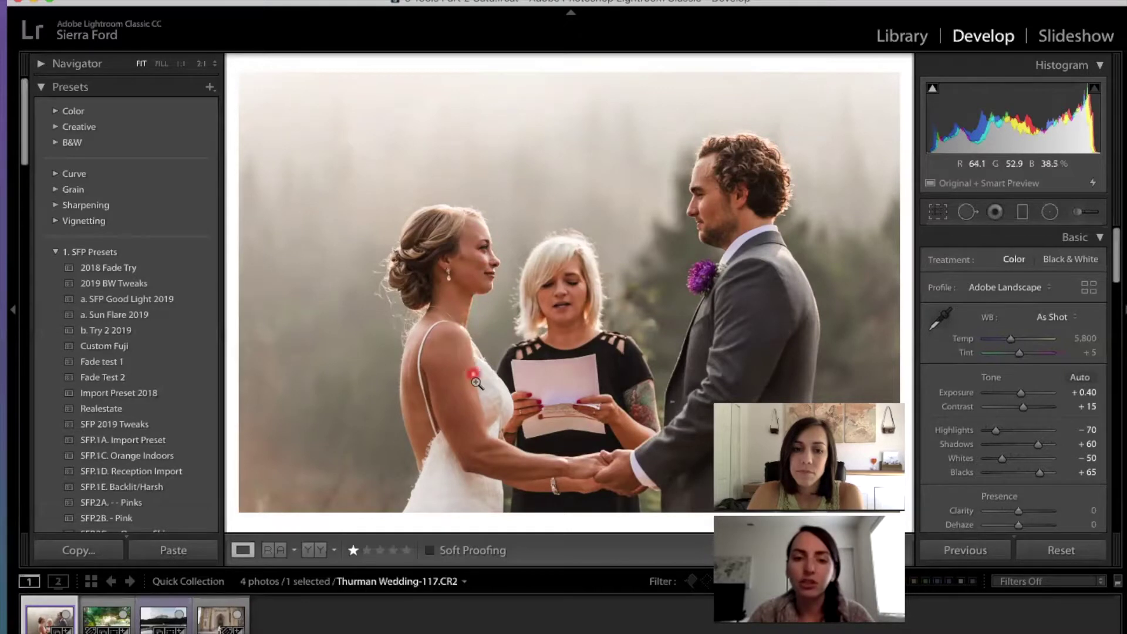
pyautogui.click(1022, 294)
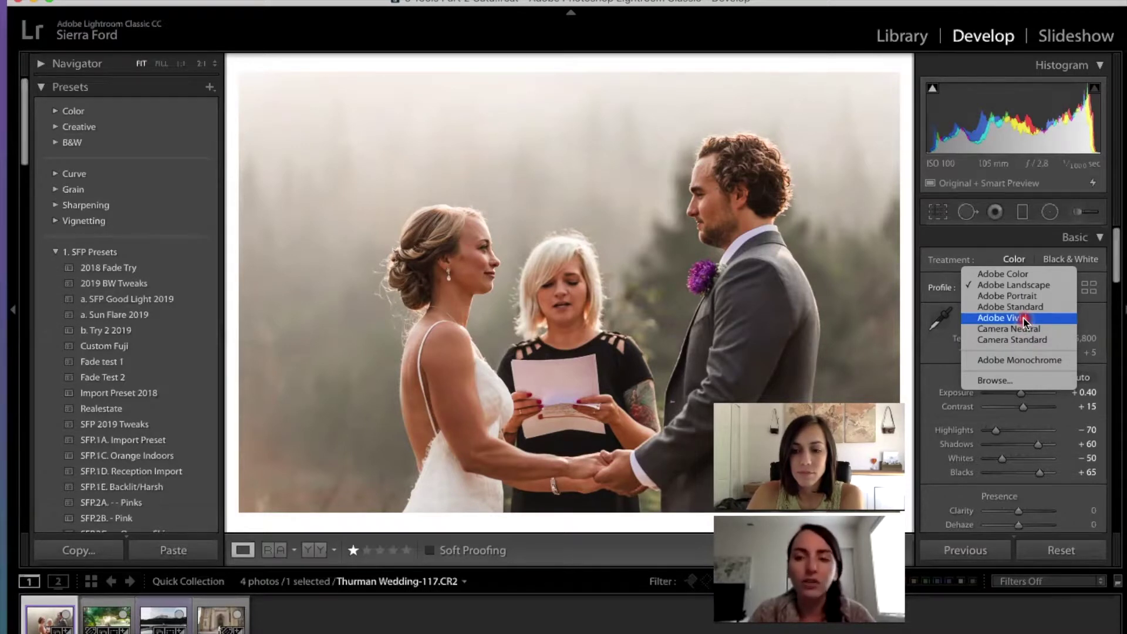
pyautogui.click(1025, 318)
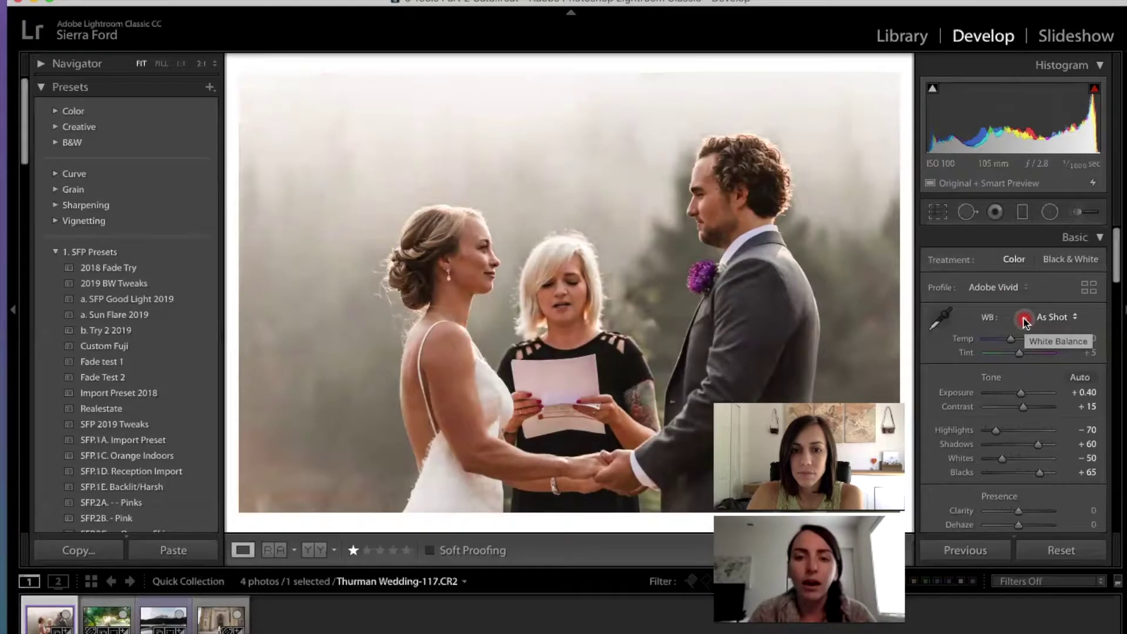
# Step: Switch the ceremony photo's profile to Camera Neutral for comparison and set it to Adobe Color
pyautogui.click(1009, 290)
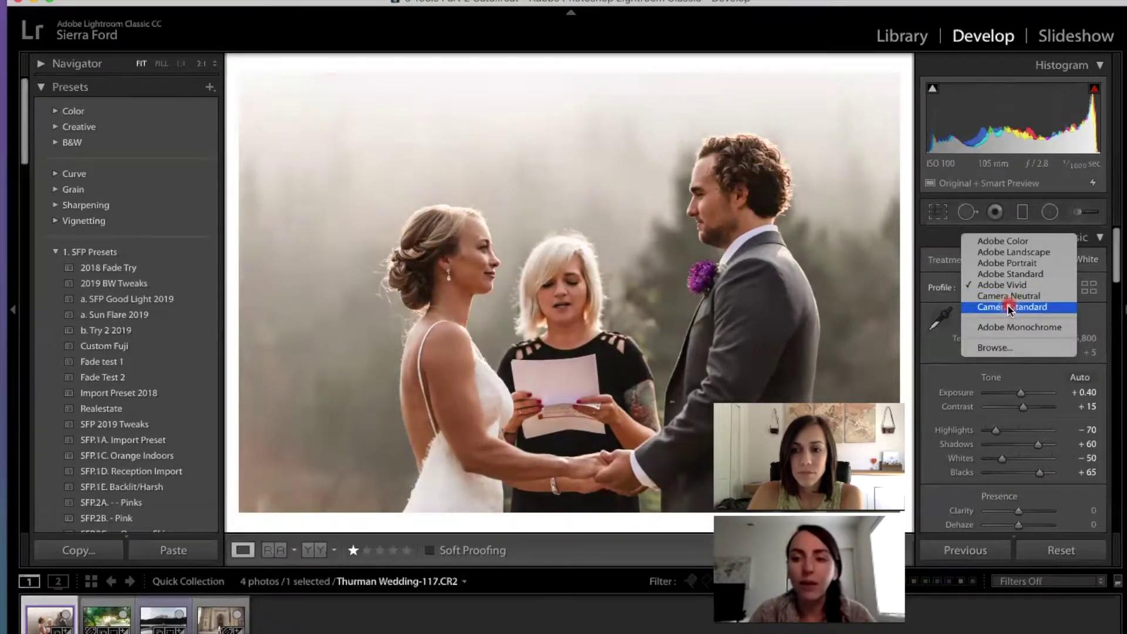
pyautogui.click(1016, 296)
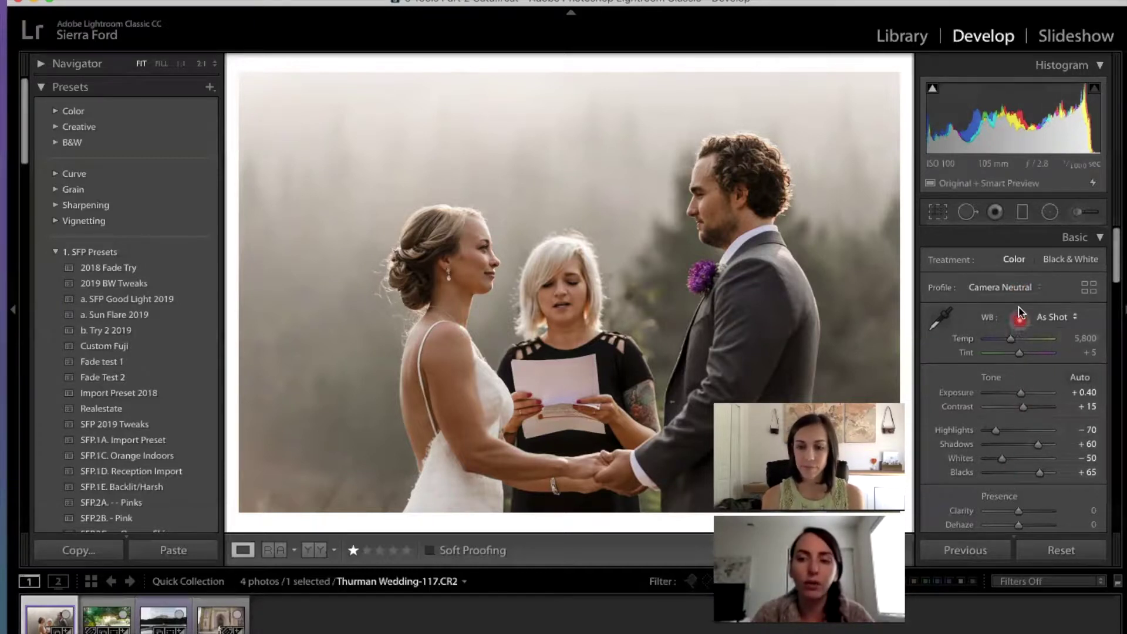
pyautogui.click(1025, 288)
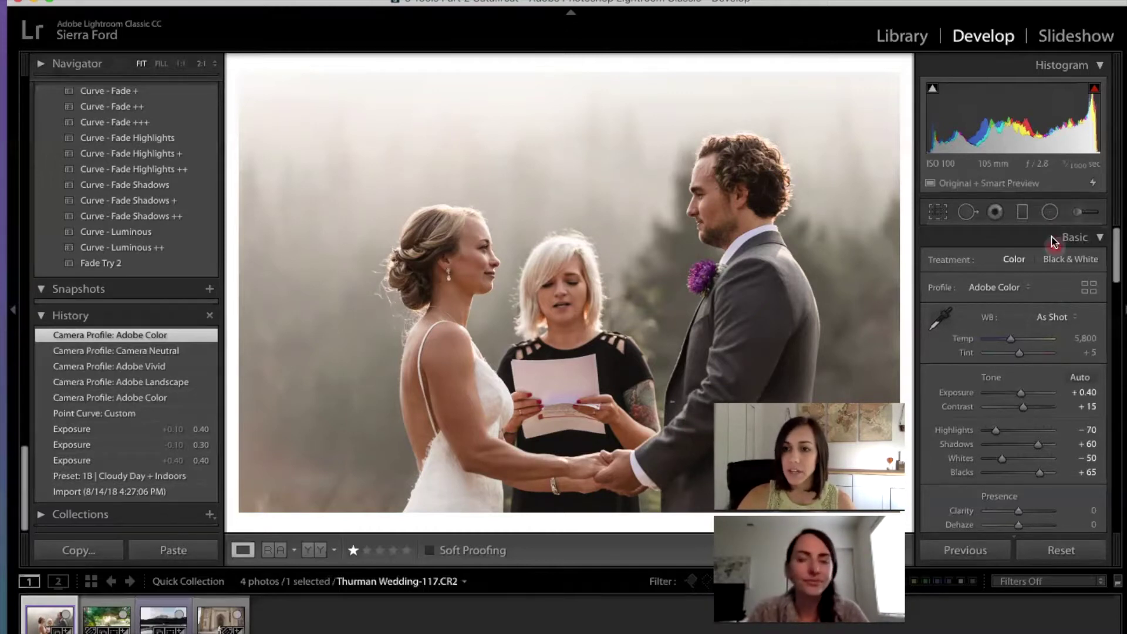
# Step: Examine the ceremony photo's Tone Curve and its basic tone and presence adjustments
pyautogui.scroll(-2, 1054, 240)
pyautogui.scroll(2, 1053, 240)
pyautogui.scroll(-10, 1054, 241)
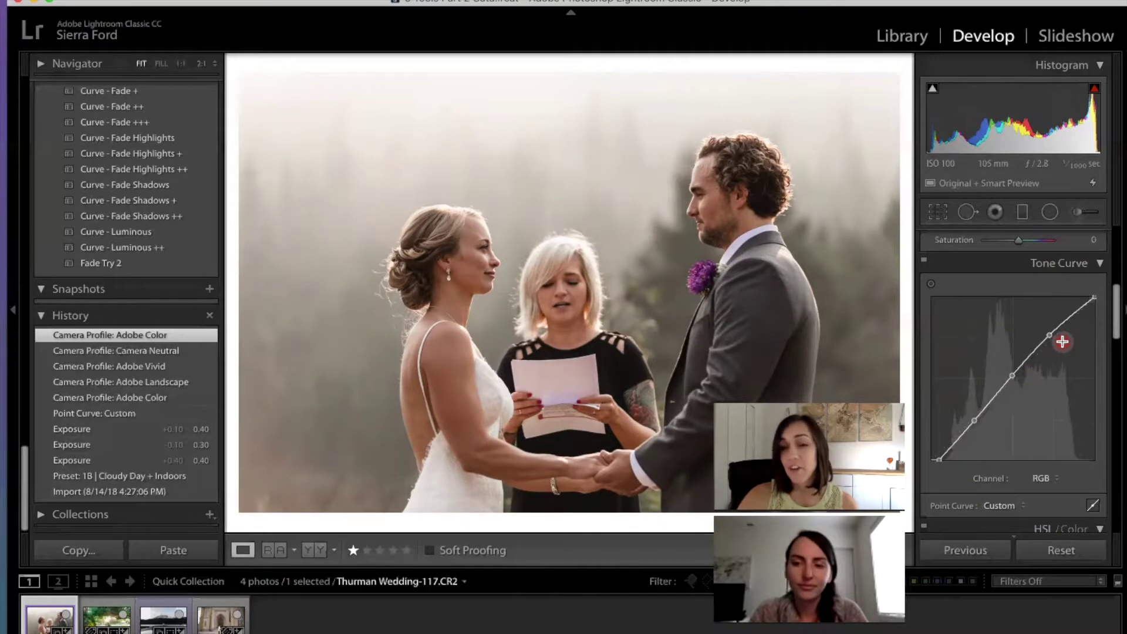
pyautogui.scroll(-2, 1062, 342)
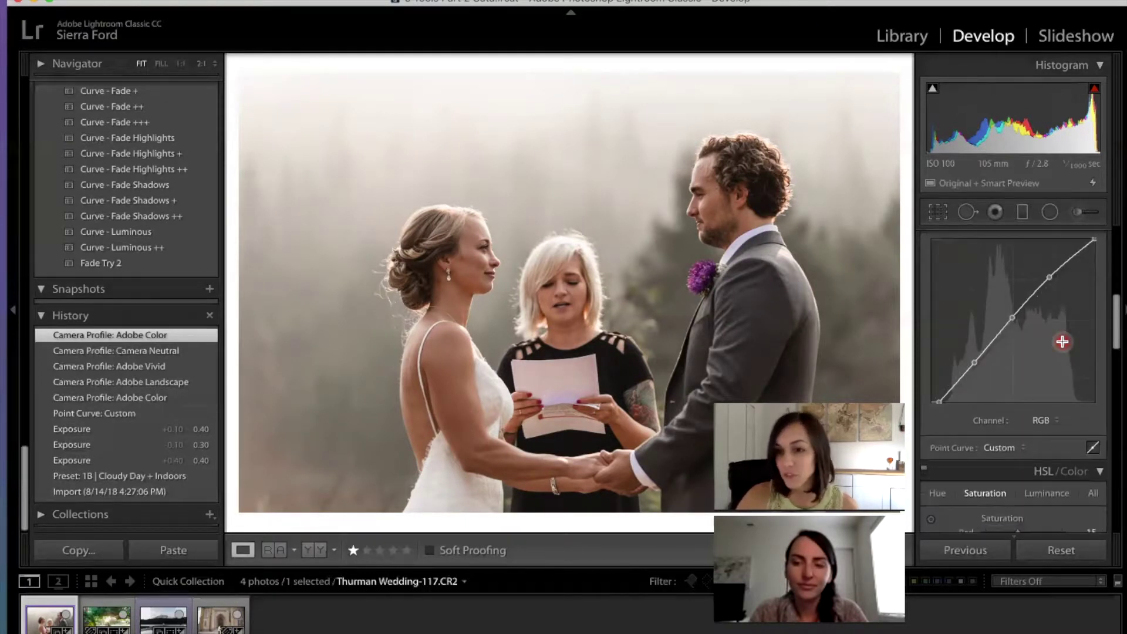
pyautogui.scroll(-1, 1062, 342)
pyautogui.scroll(3, 1062, 342)
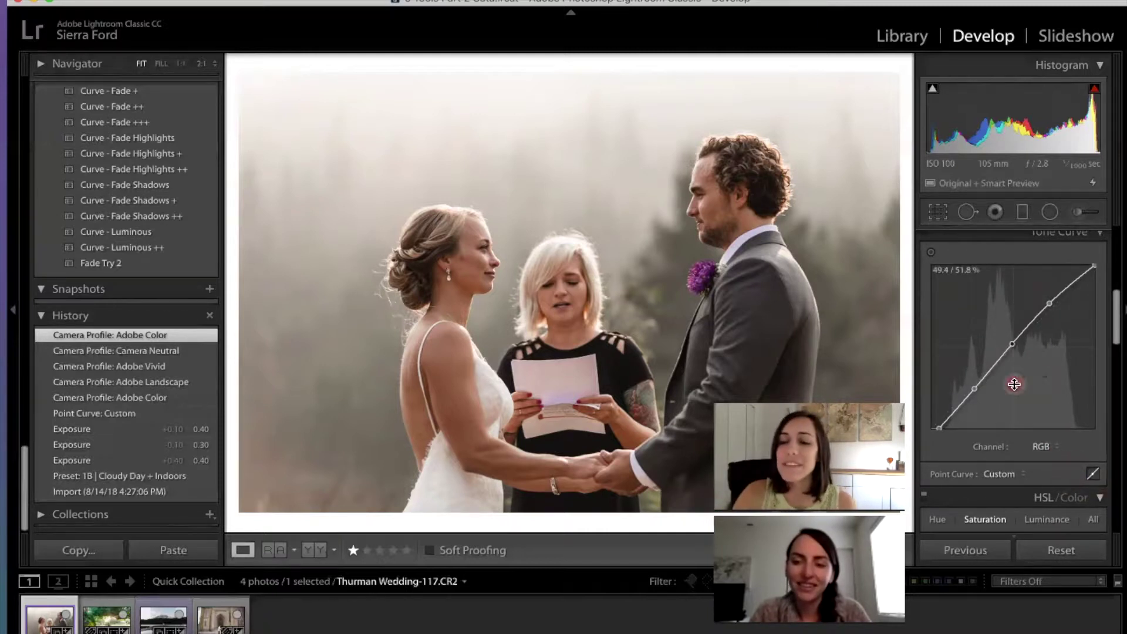
pyautogui.scroll(3, 1015, 384)
pyautogui.scroll(-2, 1015, 384)
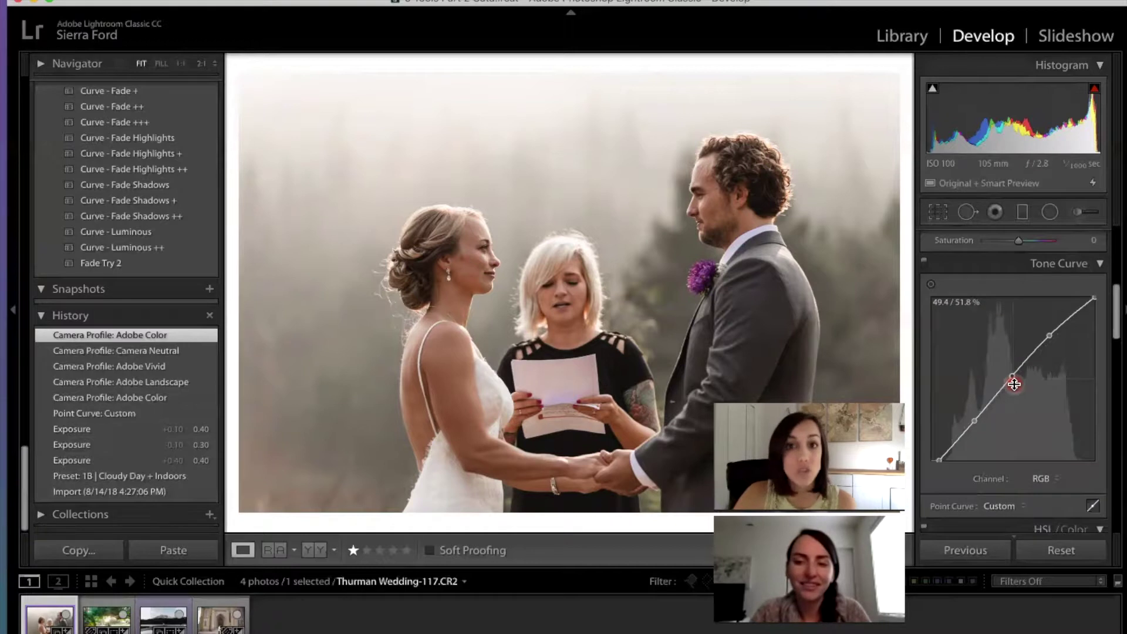
pyautogui.scroll(5, 1014, 384)
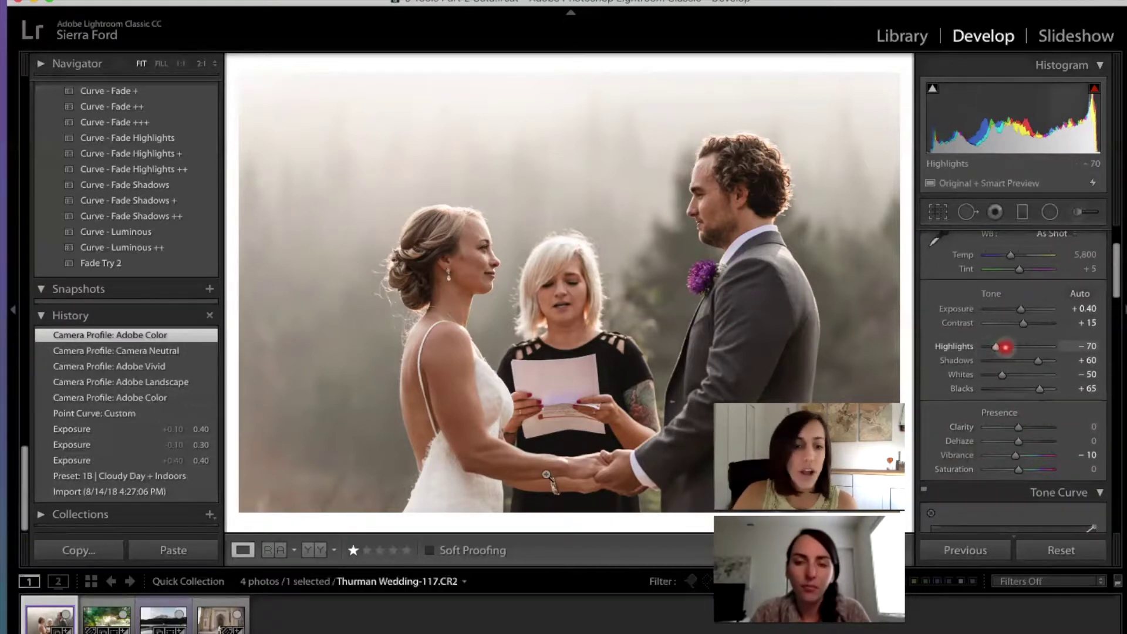
# Step: Open the photo SF4_1042.CR2 of the couple kissing under the tree and set its Blacks to +92
pyautogui.click(92, 624)
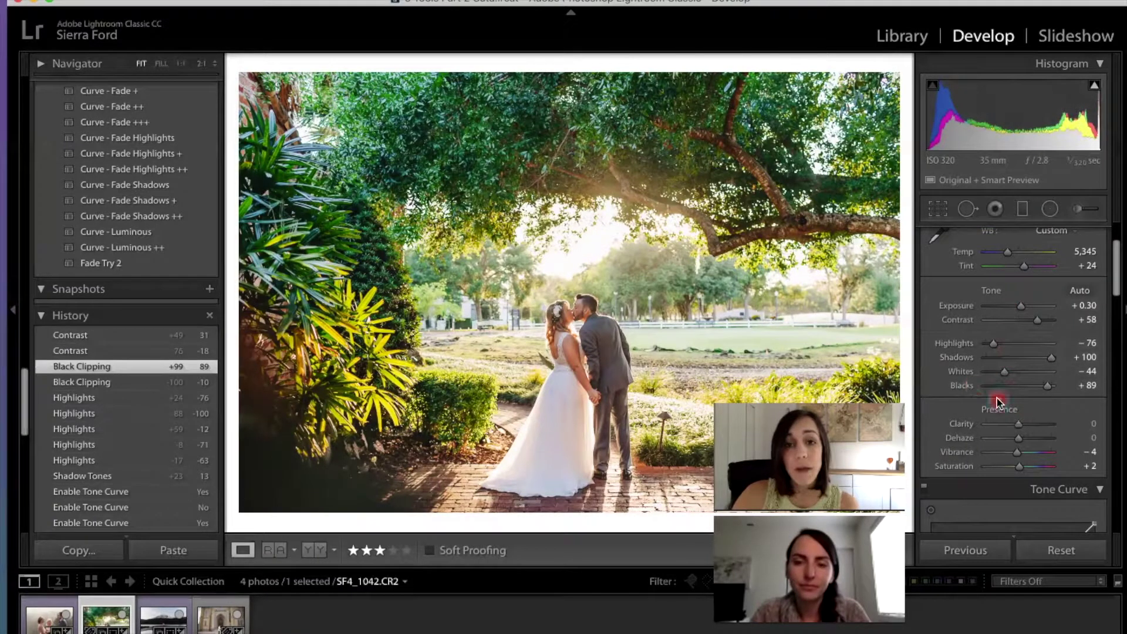
pyautogui.moveTo(1047, 386)
pyautogui.mouseDown()
pyautogui.moveTo(1061, 389)
pyautogui.moveTo(1049, 388)
pyautogui.mouseUp()
# Step: Show the Tone Curve's region adjustments and lower the Shadows region to −16
pyautogui.scroll(-8, 1050, 386)
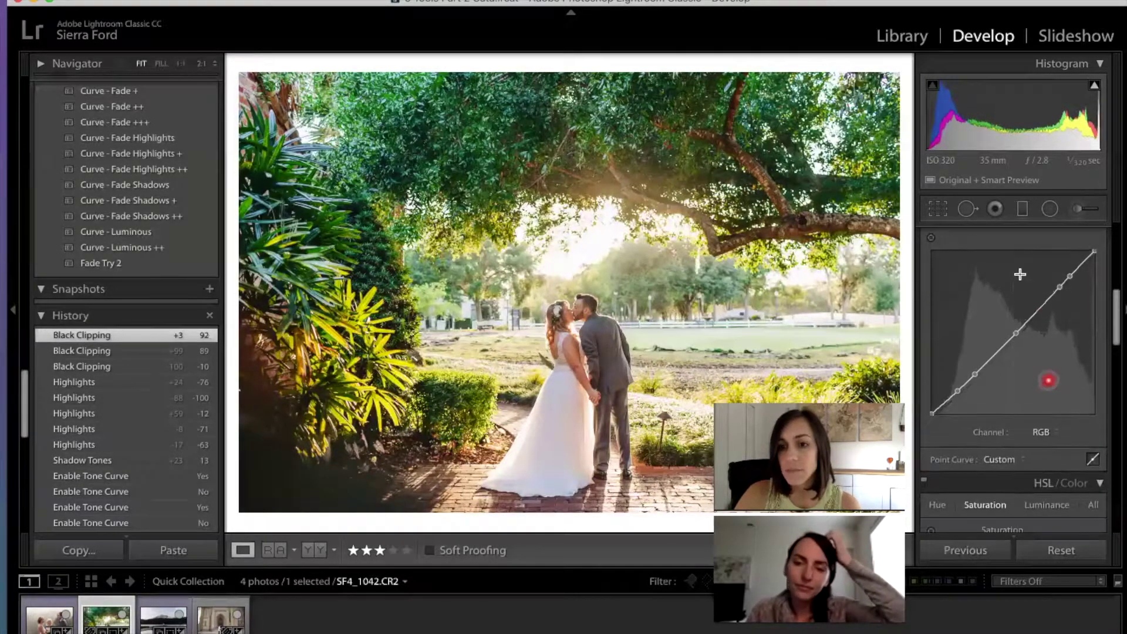
pyautogui.scroll(1, 1019, 273)
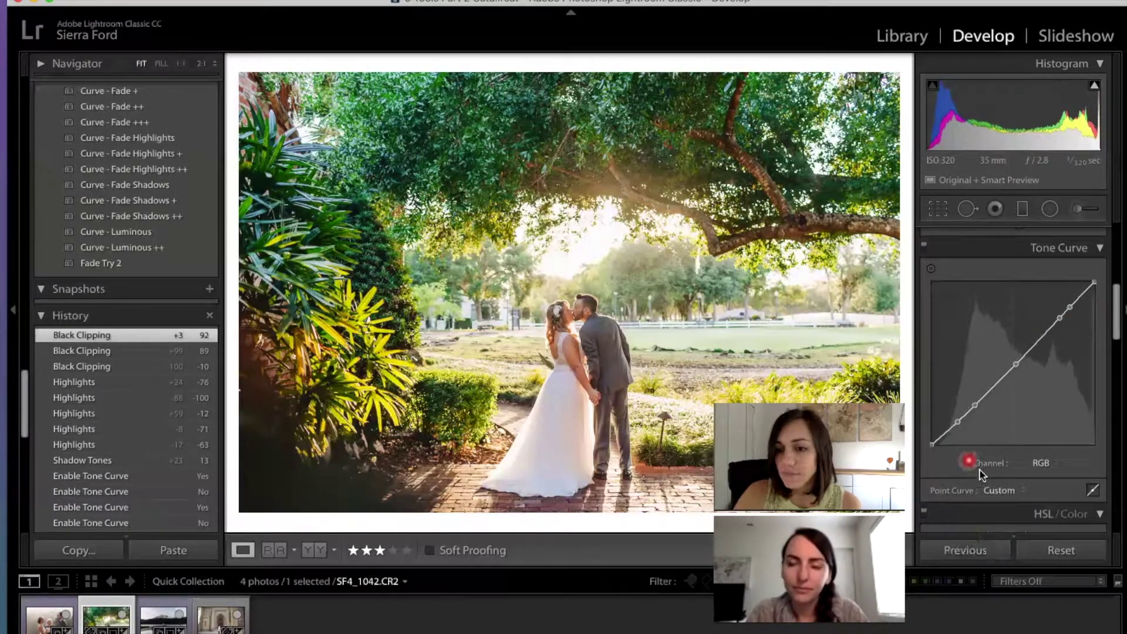
pyautogui.click(1093, 492)
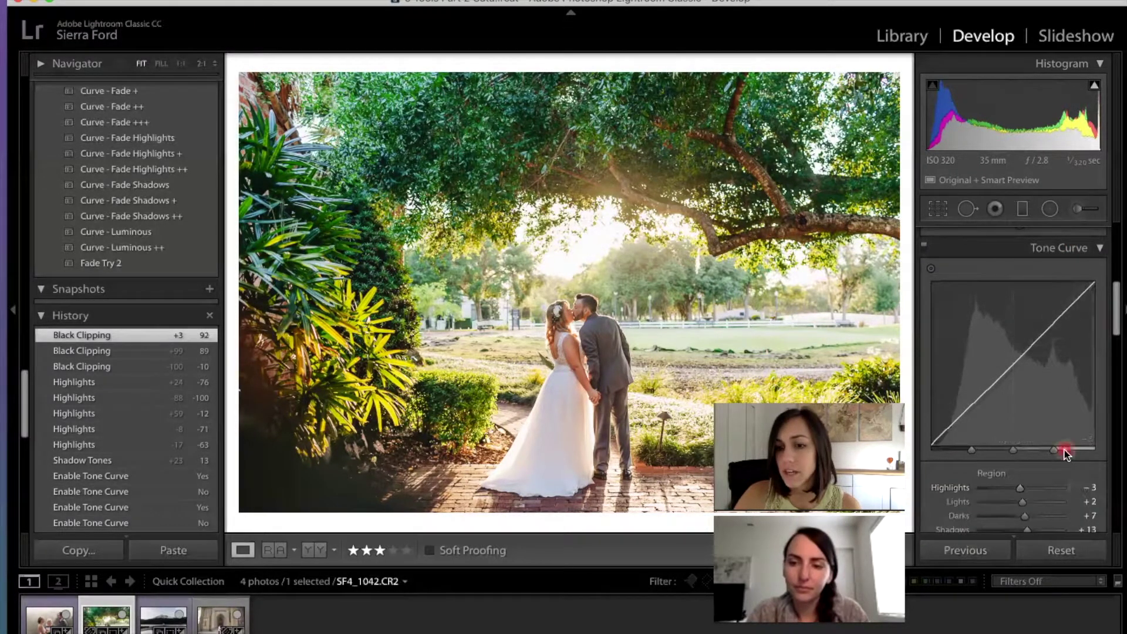
pyautogui.scroll(-2, 1064, 454)
pyautogui.scroll(-1, 1066, 453)
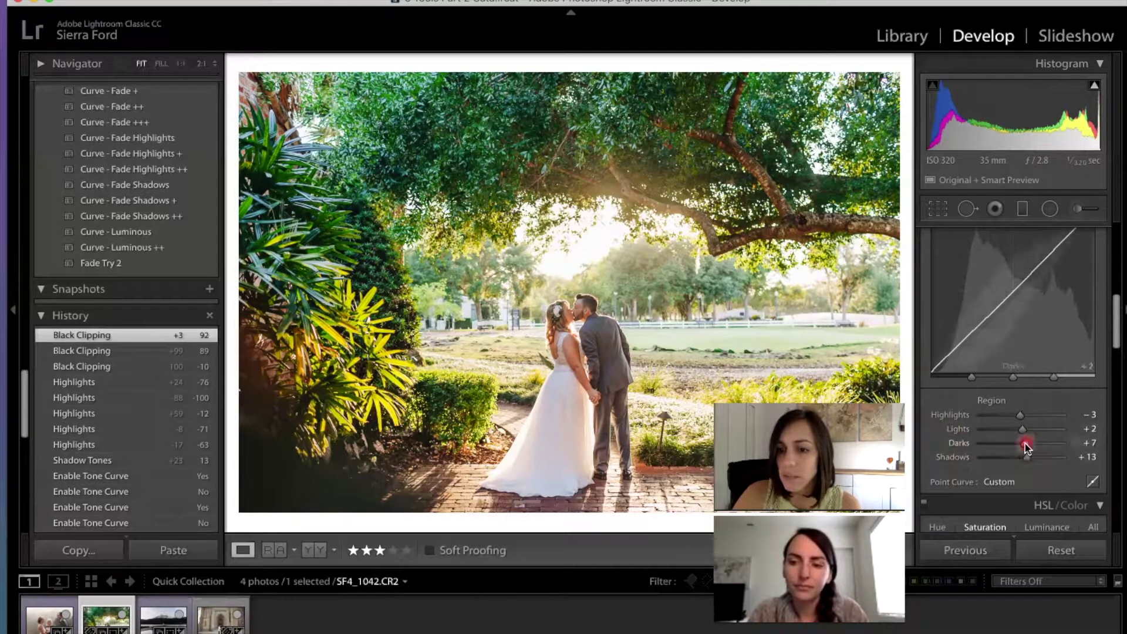
pyautogui.moveTo(1019, 445); pyautogui.dragTo(1025, 444)
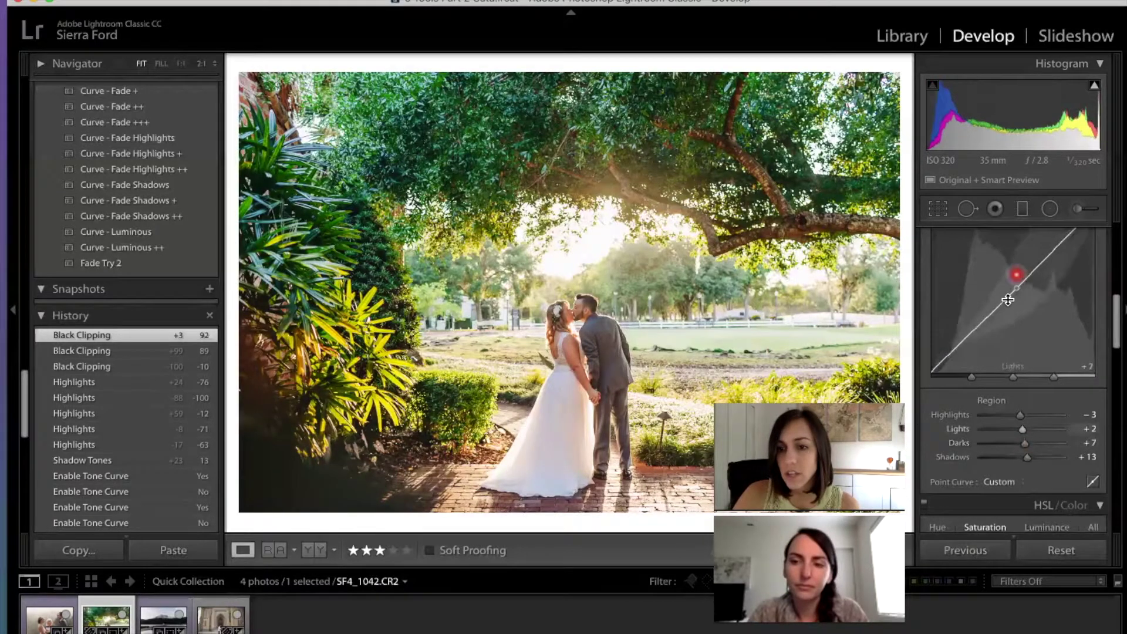
pyautogui.moveTo(1028, 463)
pyautogui.mouseDown()
pyautogui.moveTo(999, 459)
pyautogui.moveTo(1026, 456)
pyautogui.mouseUp()
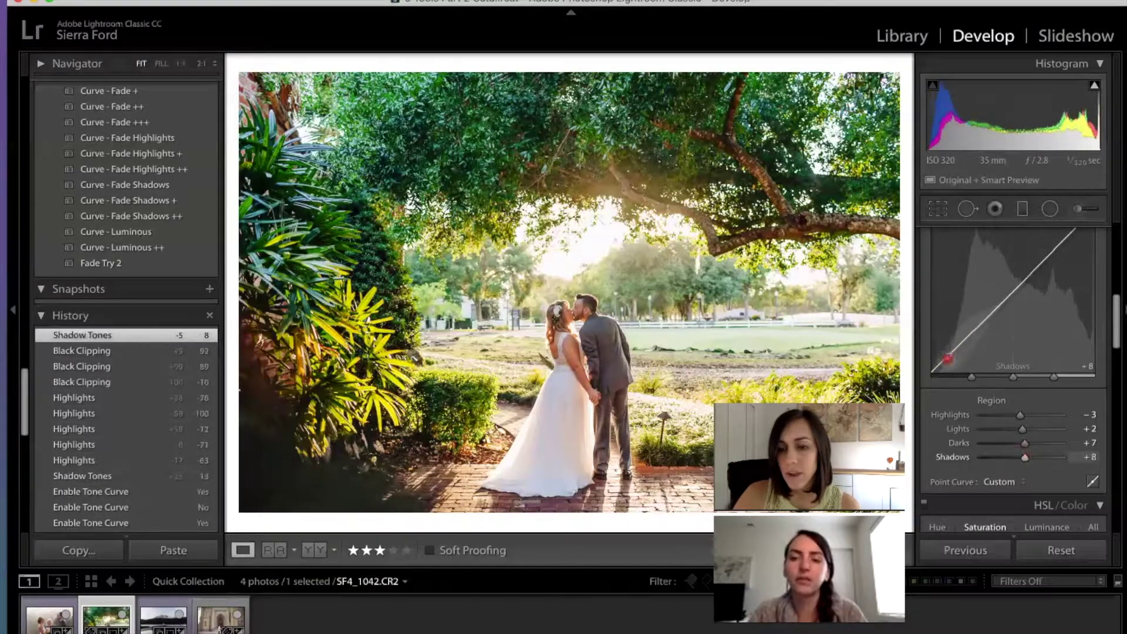
pyautogui.moveTo(952, 362); pyautogui.dragTo(952, 365)
pyautogui.moveTo(1020, 458); pyautogui.dragTo(1022, 444)
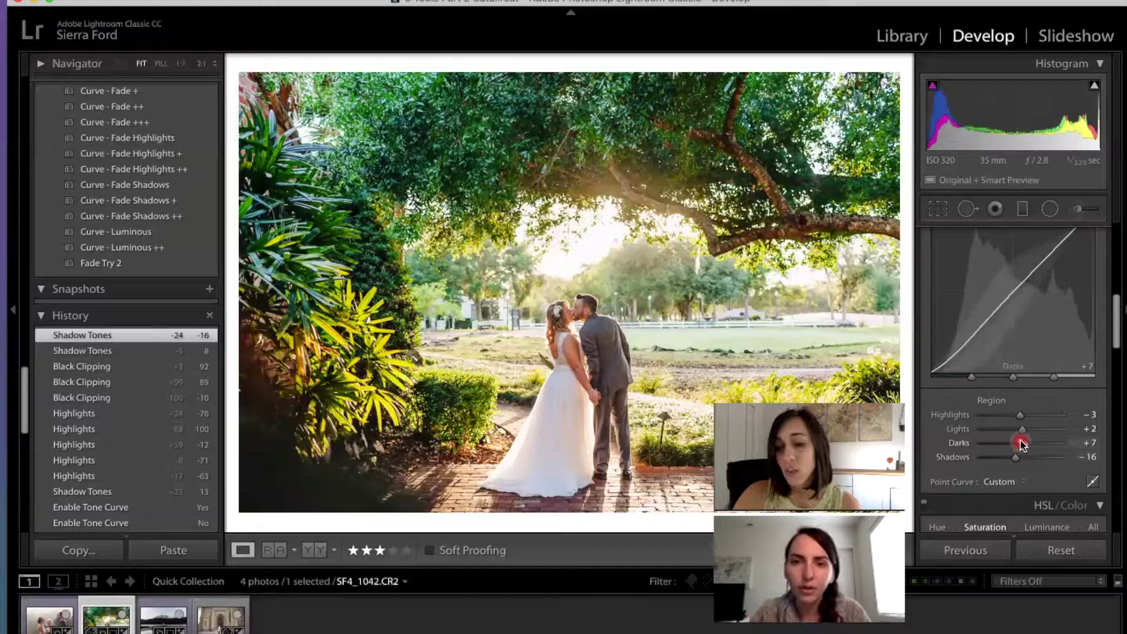
# Step: Switch the Tone Curve back to point editing and nudge the lower shadow point on the RGB curve
pyautogui.click(954, 356)
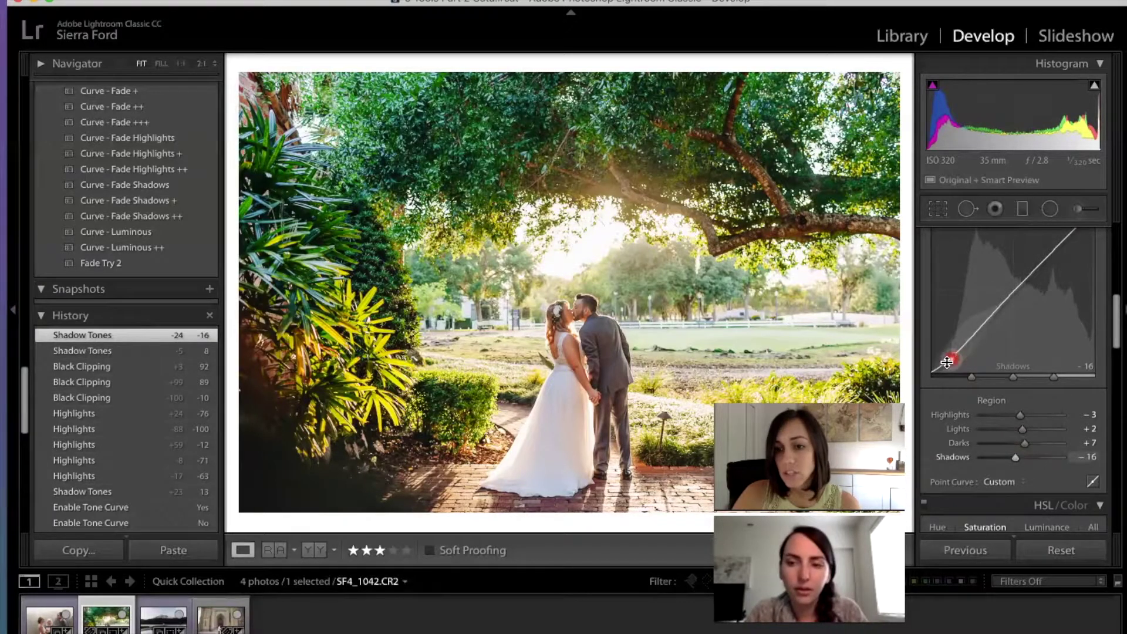
pyautogui.click(1093, 481)
pyautogui.click(957, 351)
pyautogui.moveTo(959, 353); pyautogui.dragTo(957, 348)
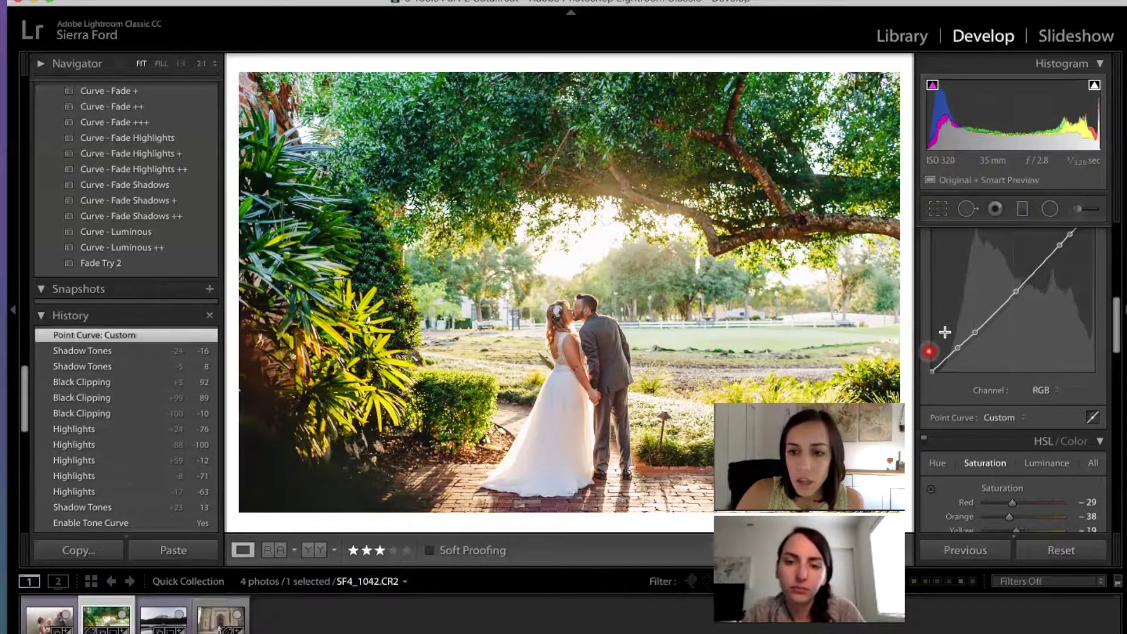
pyautogui.click(1039, 274)
# Step: Raise the basic Highlights to +1 and compare the photo with and without the clipping overlay
pyautogui.scroll(1, 997, 284)
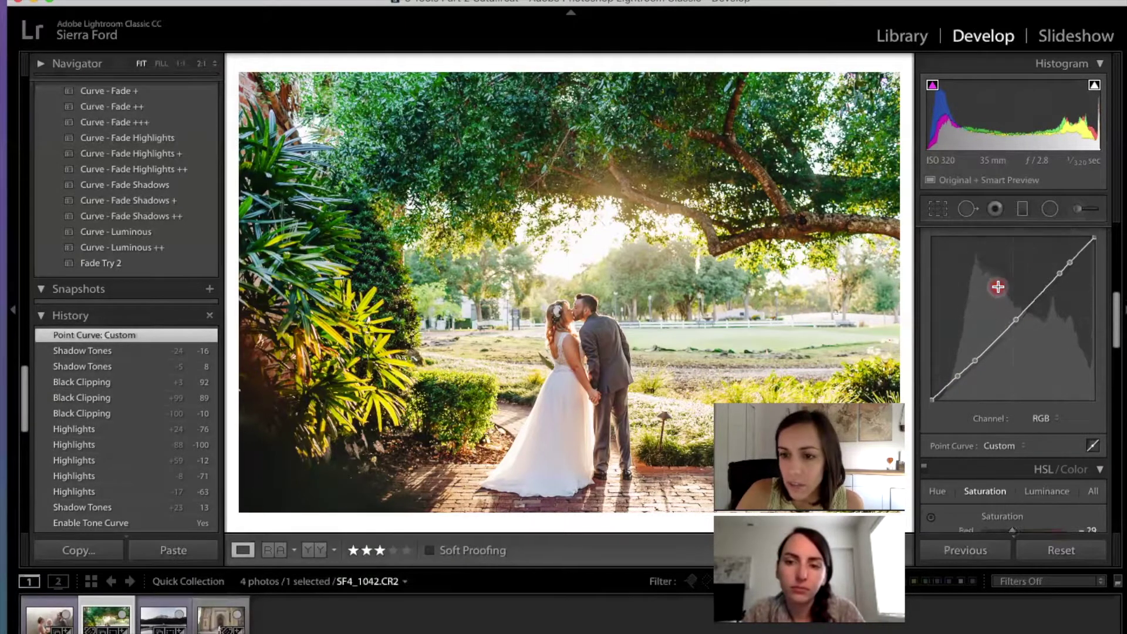
pyautogui.scroll(10, 998, 294)
pyautogui.click(994, 428)
pyautogui.moveTo(1020, 433); pyautogui.dragTo(1020, 432)
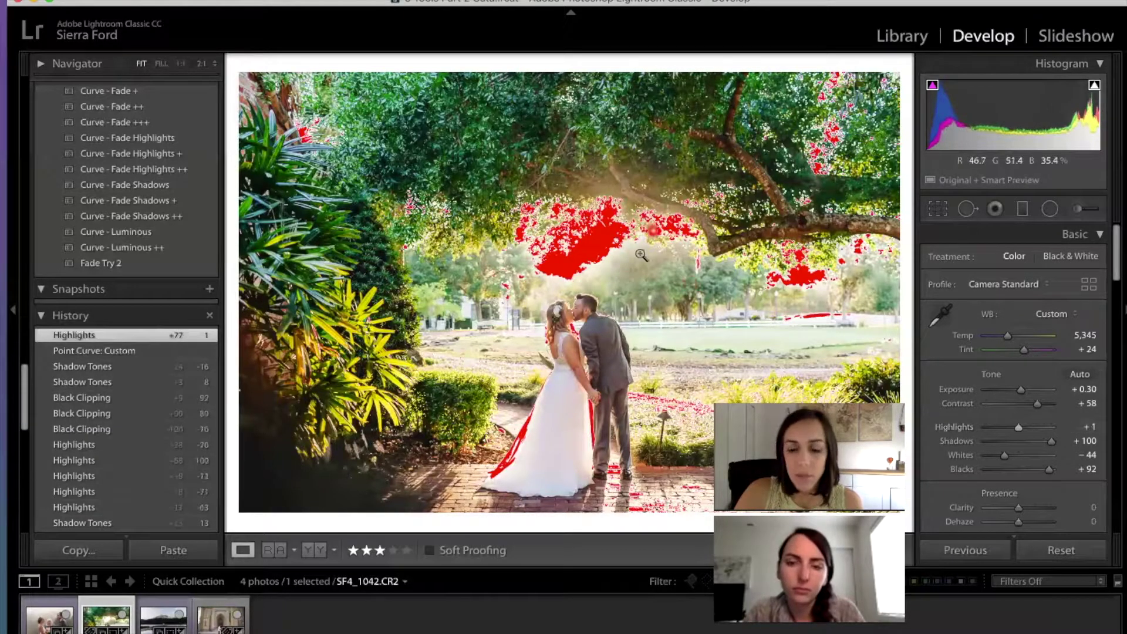
pyautogui.press('j')
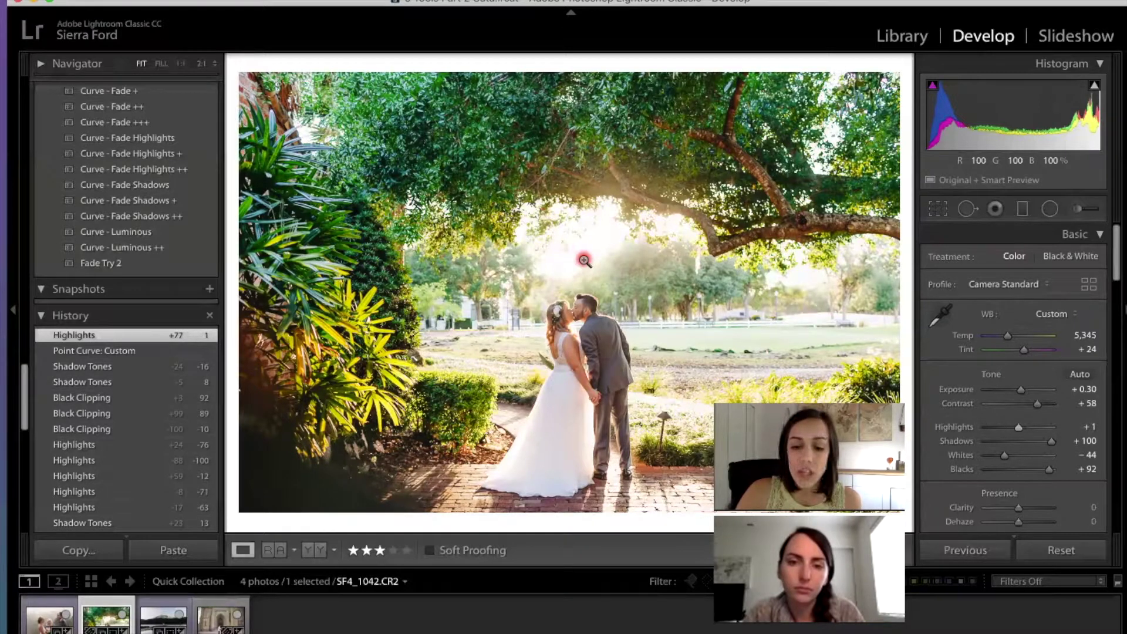
pyautogui.press('j')
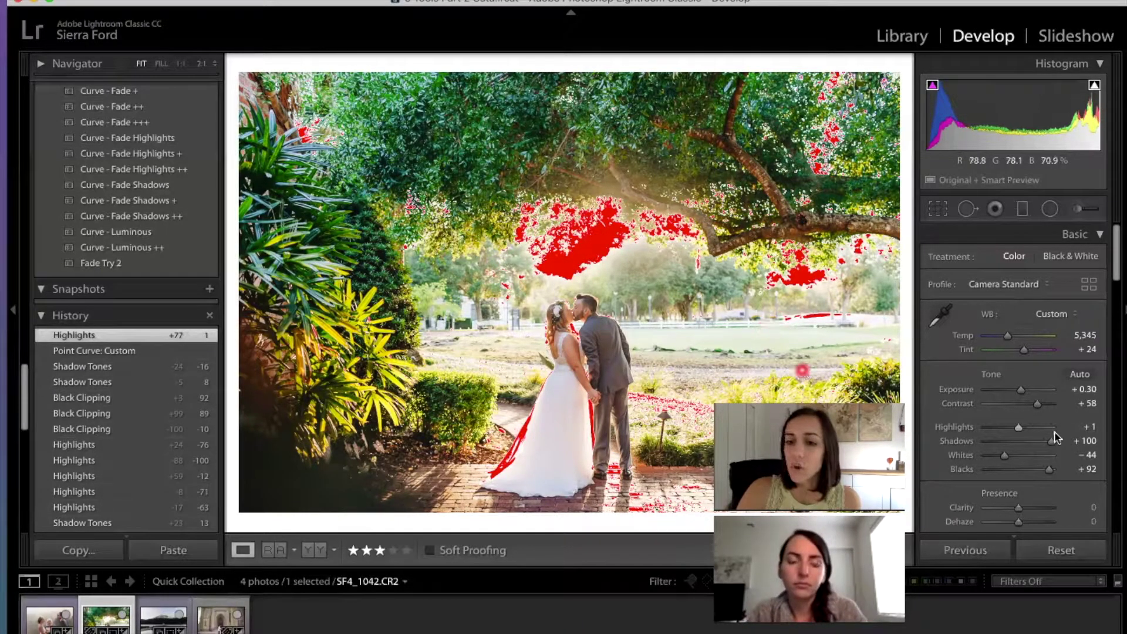
# Step: Compare the Tone Curve's point curve with its region adjustments and return to the point curve
pyautogui.scroll(-6, 1059, 439)
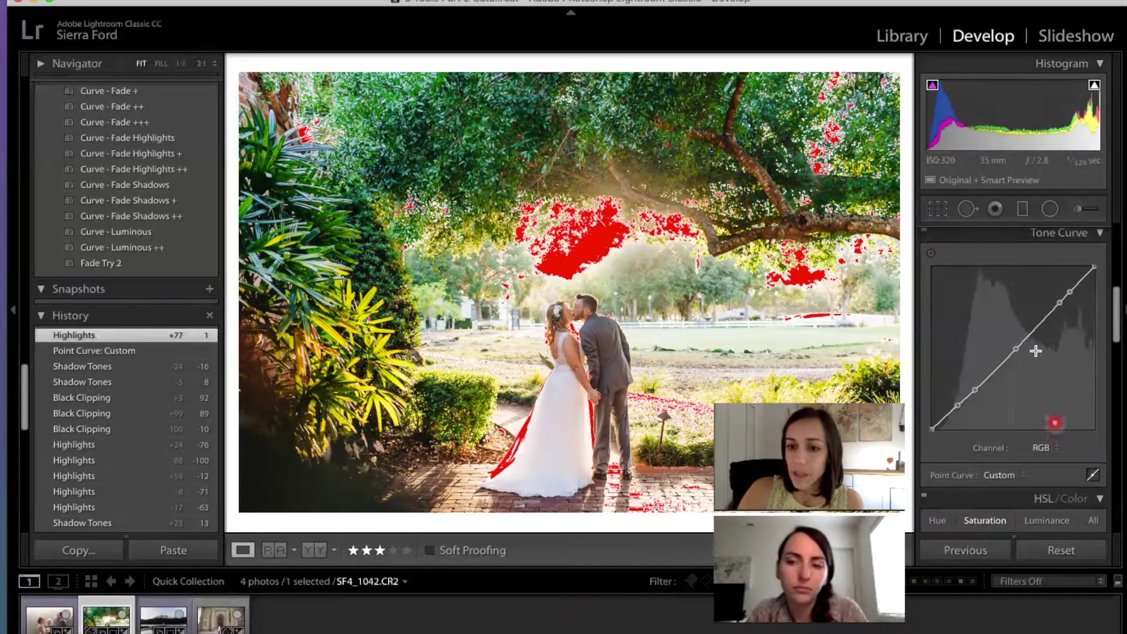
pyautogui.scroll(-1, 1031, 428)
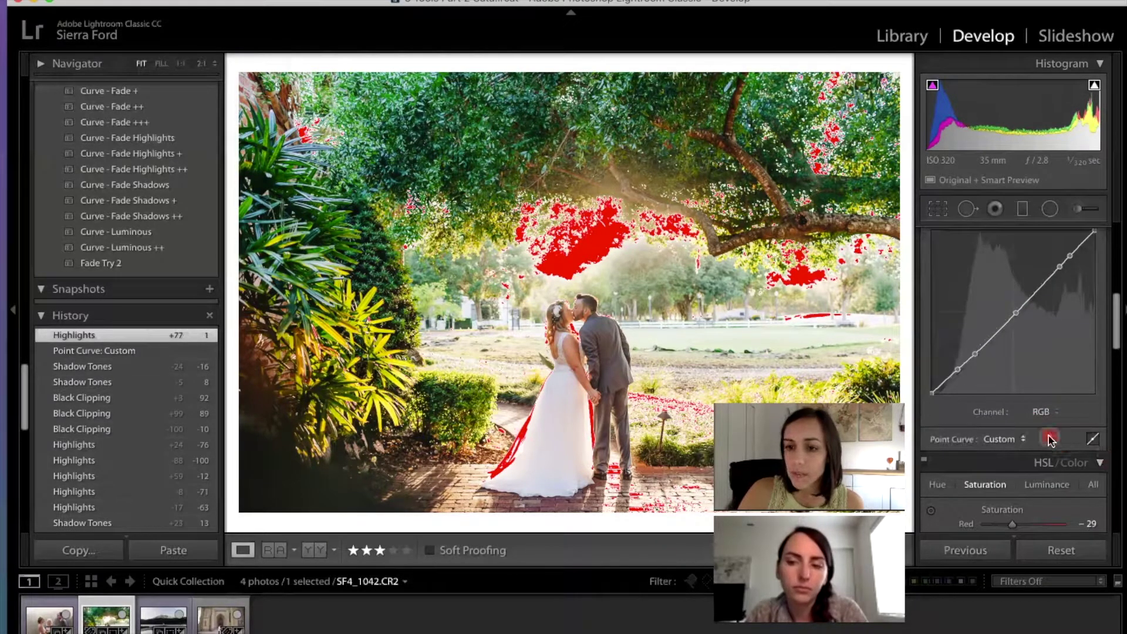
pyautogui.scroll(1, 1051, 434)
pyautogui.click(1093, 493)
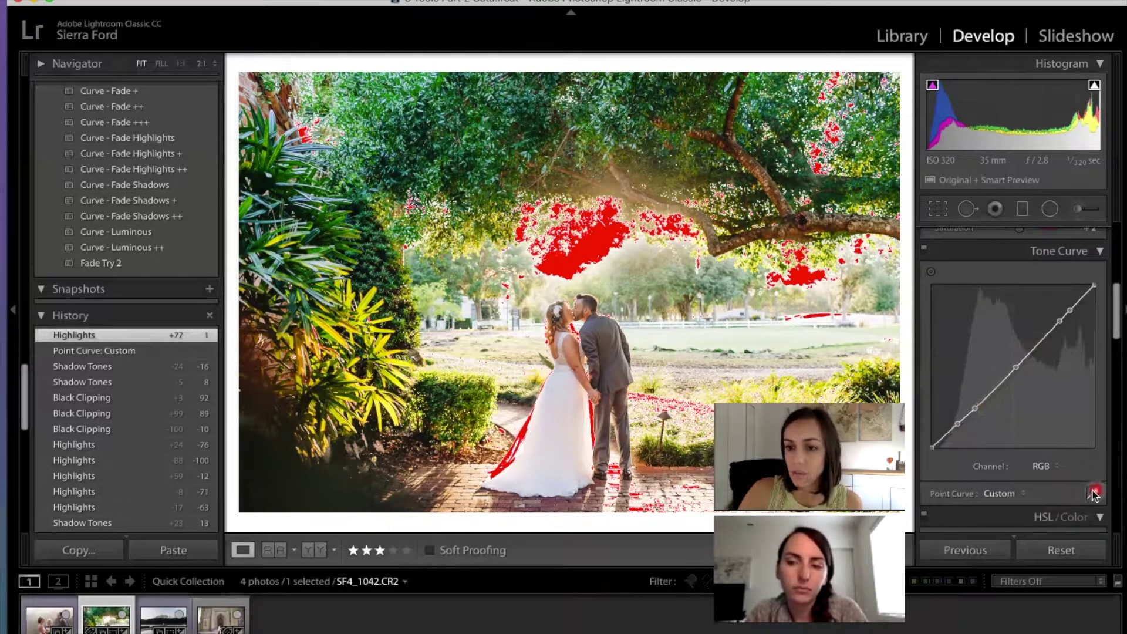
pyautogui.scroll(-2, 1044, 427)
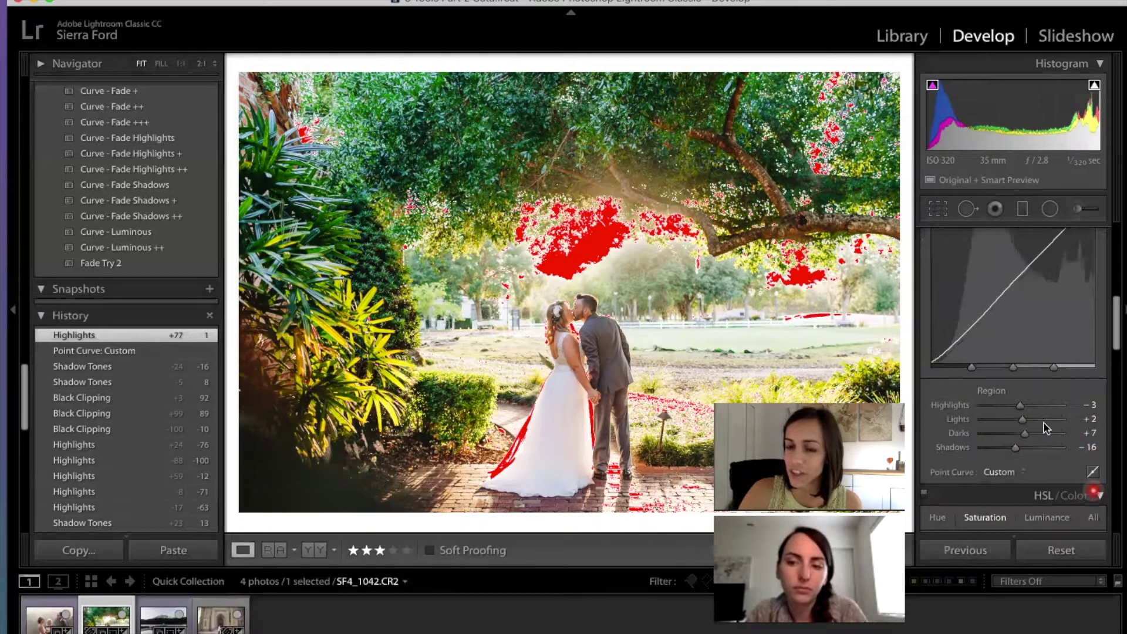
pyautogui.click(1093, 472)
pyautogui.scroll(1, 1036, 298)
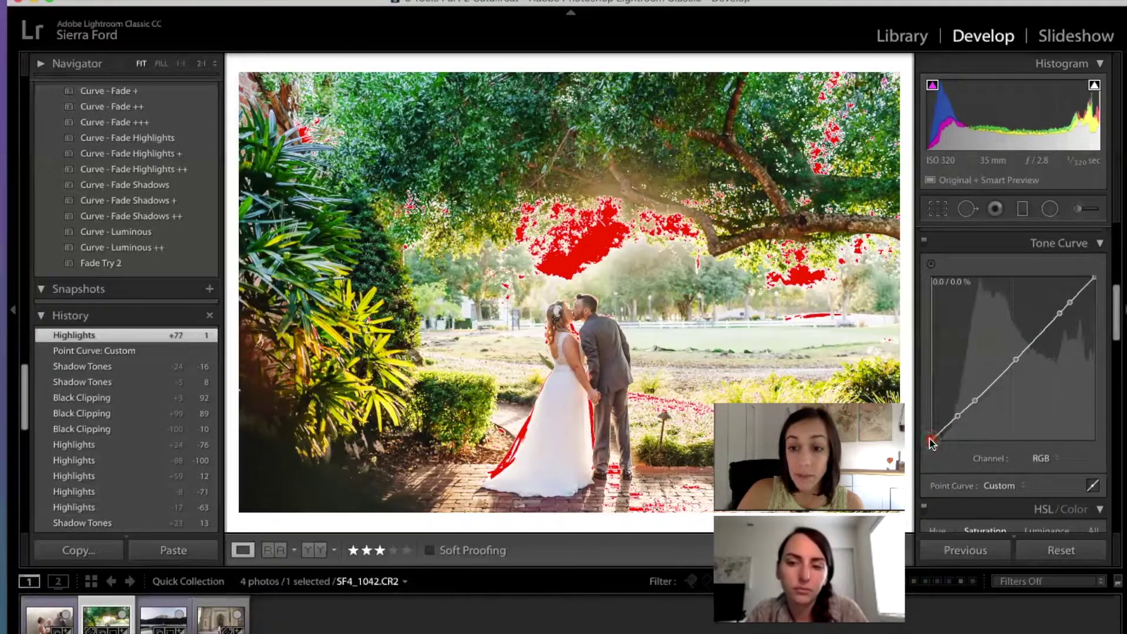
# Step: Move the RGB curve's black point inward to about 14.5 / 0.0 %, and bring it back close to the curve's lower-left corner
pyautogui.moveTo(934, 445)
pyautogui.mouseDown()
pyautogui.moveTo(951, 449)
pyautogui.moveTo(925, 450)
pyautogui.mouseUp()
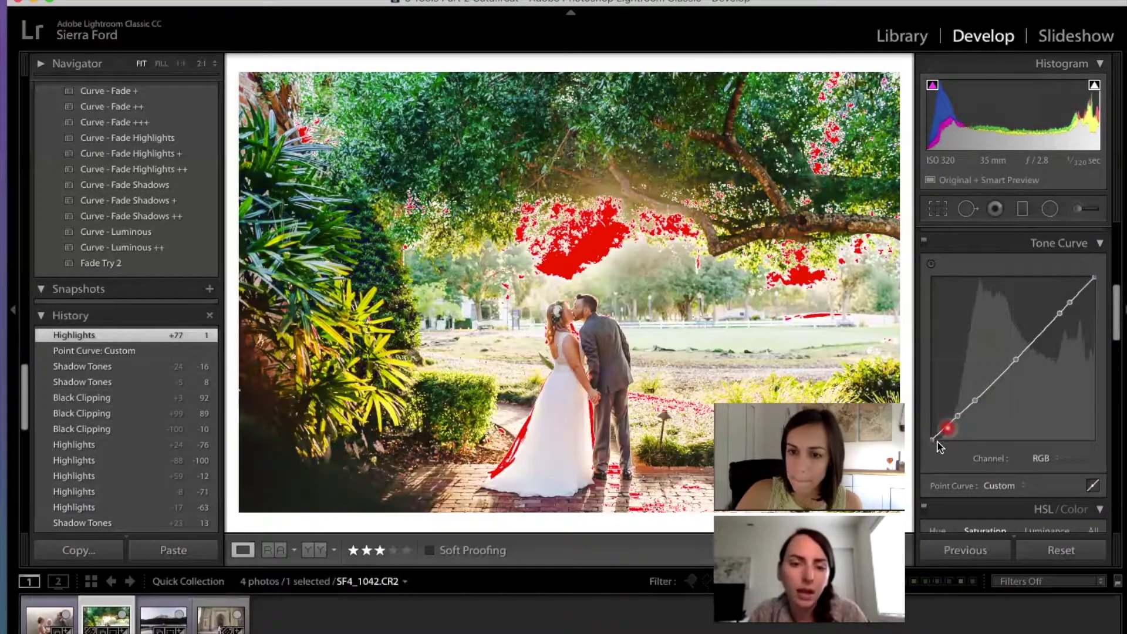
pyautogui.moveTo(935, 443); pyautogui.dragTo(957, 449)
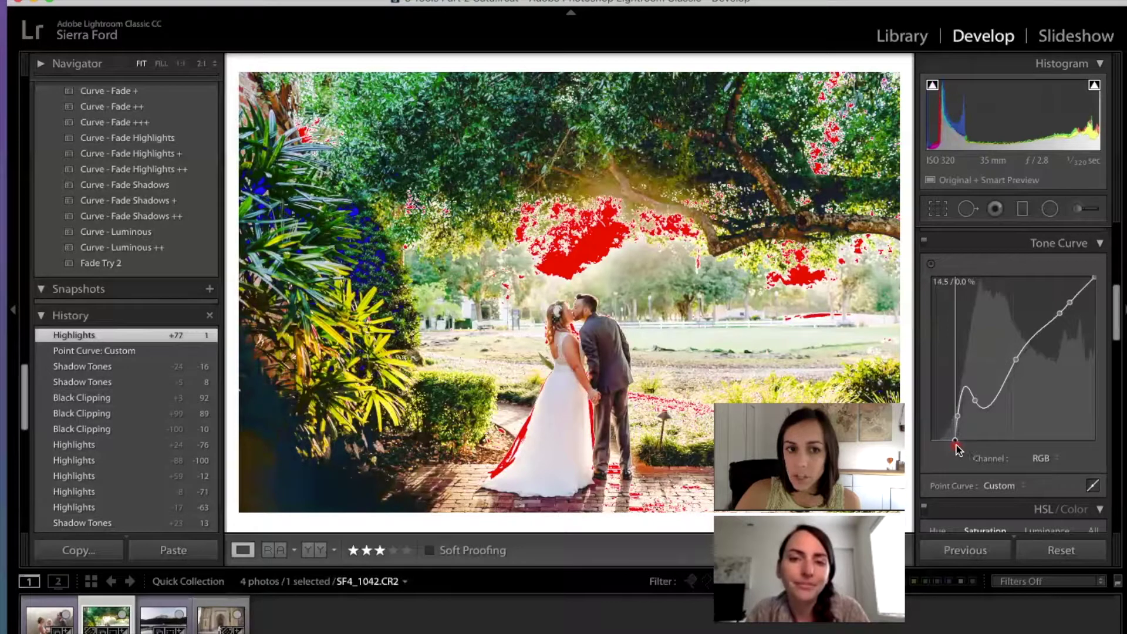
pyautogui.moveTo(976, 453); pyautogui.dragTo(976, 450)
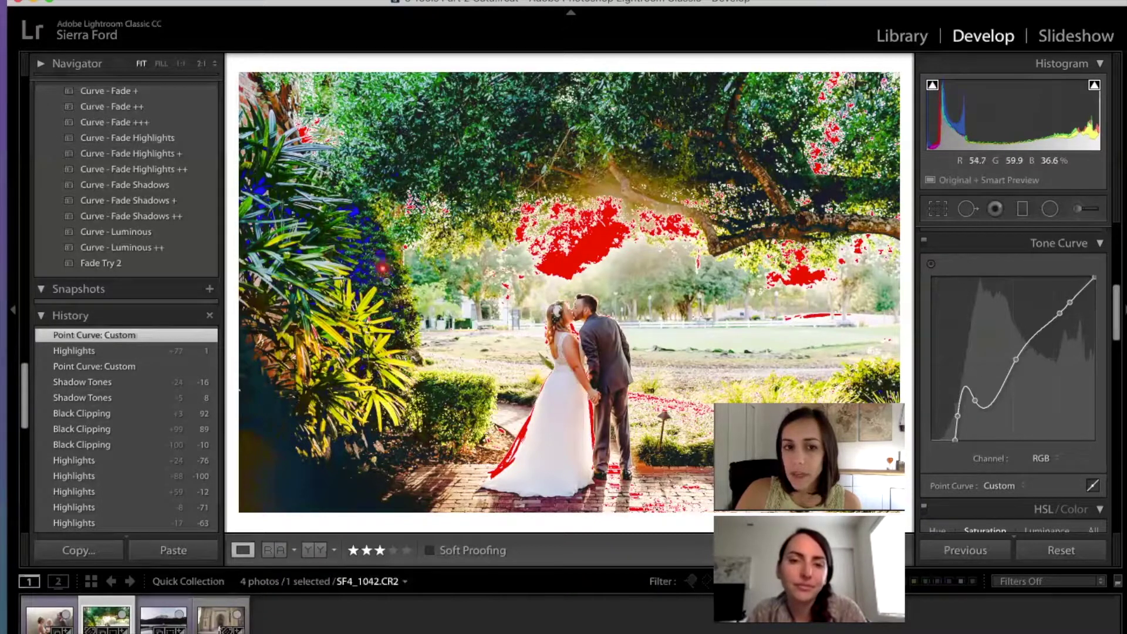
pyautogui.click(946, 461)
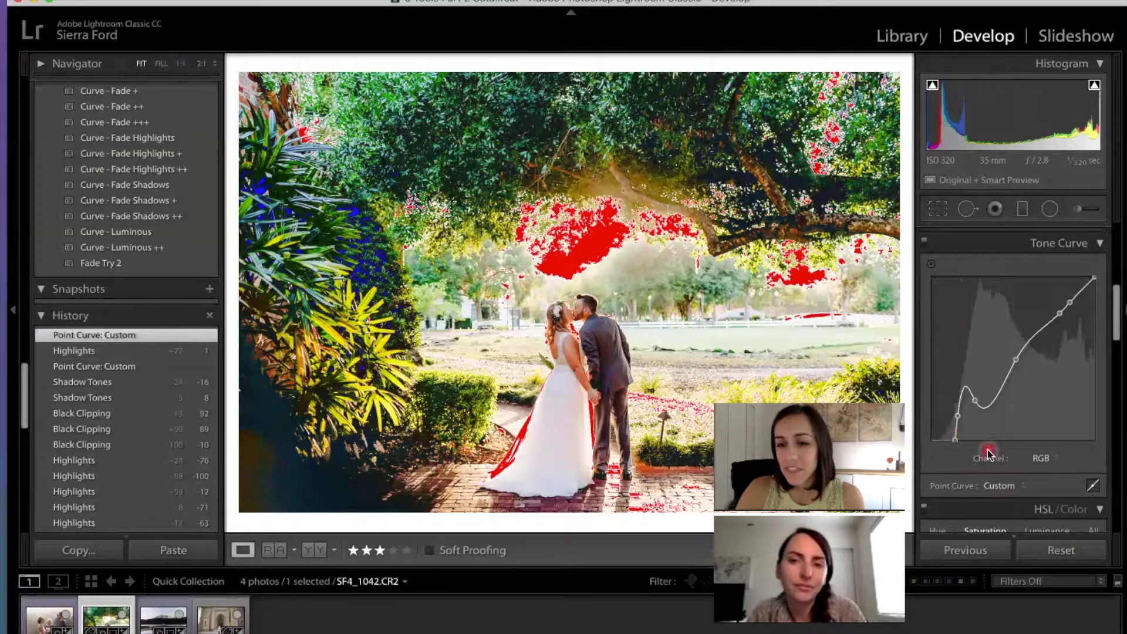
pyautogui.moveTo(956, 439)
pyautogui.mouseDown()
pyautogui.moveTo(938, 442)
pyautogui.moveTo(949, 445)
pyautogui.mouseUp()
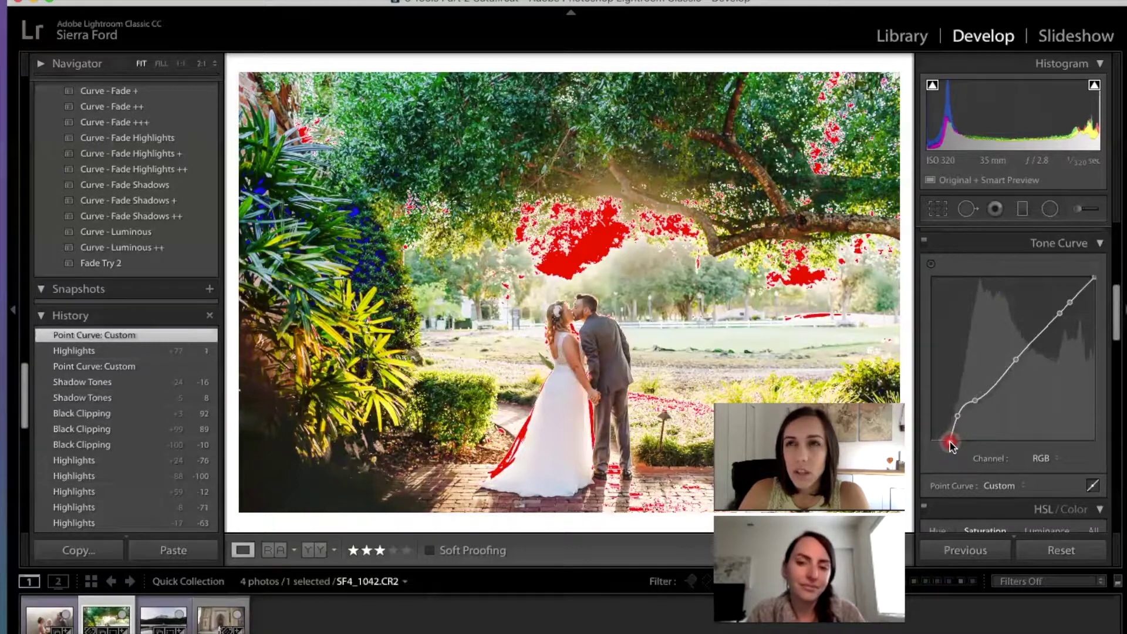
pyautogui.moveTo(952, 448); pyautogui.dragTo(932, 441)
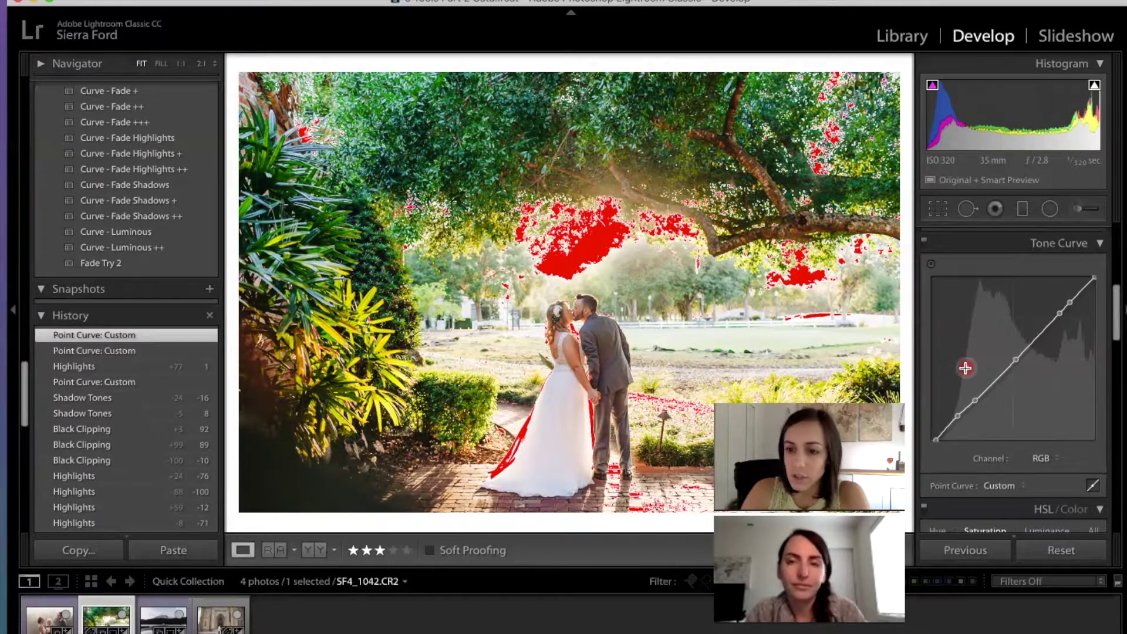
# Step: Set the basic Highlights back to −76
pyautogui.scroll(5, 976, 374)
pyautogui.scroll(4, 976, 375)
pyautogui.moveTo(1013, 430); pyautogui.dragTo(992, 423)
pyautogui.scroll(-10, 1069, 488)
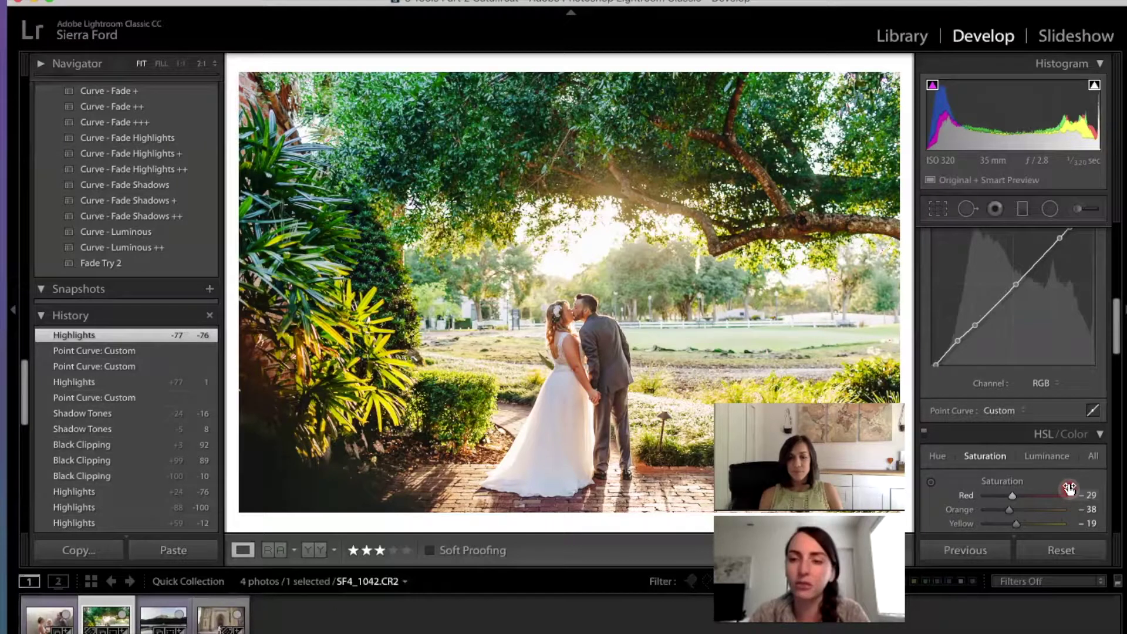
# Step: Open the mountain lake photo MM2_0608.CR2 and activate the Graduated Filter to examine its adjustment settings
pyautogui.click(153, 620)
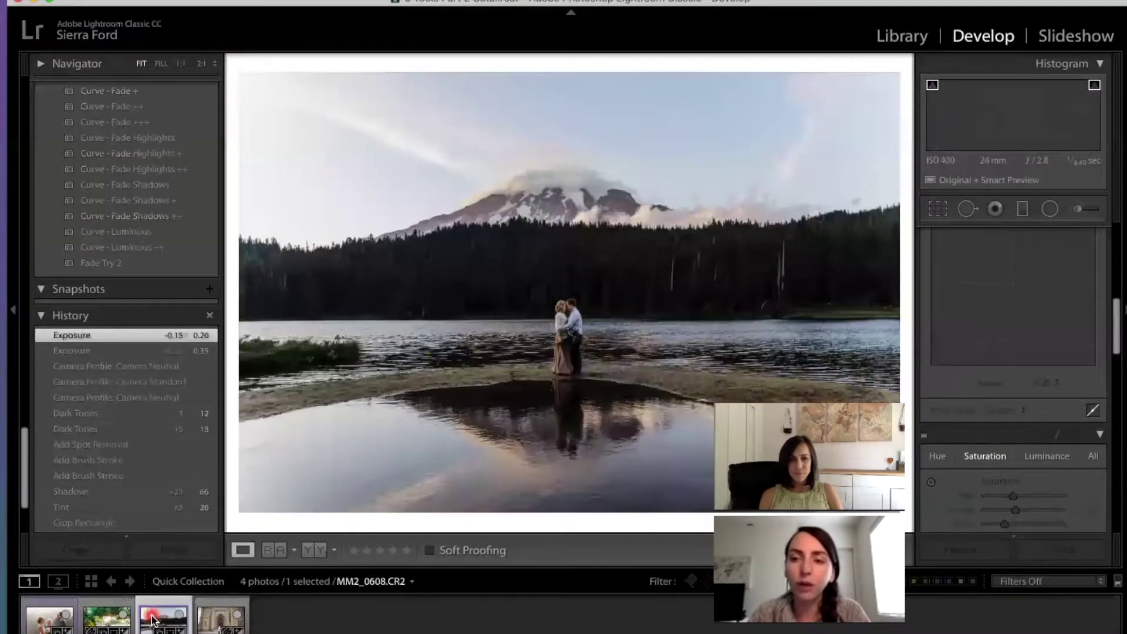
pyautogui.click(1023, 218)
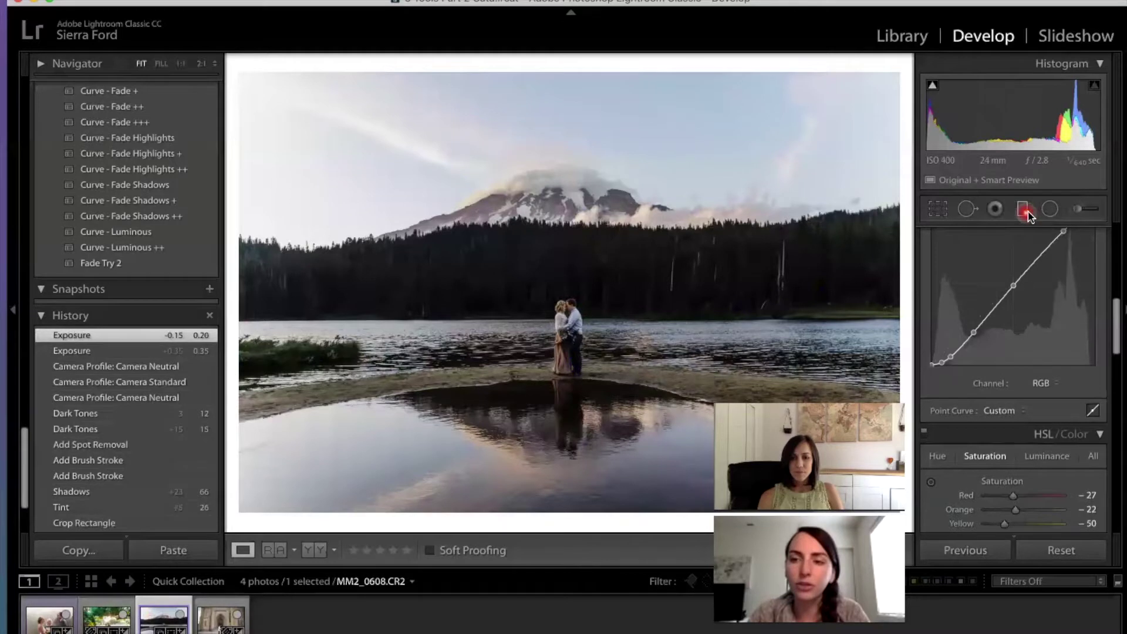
pyautogui.click(1050, 210)
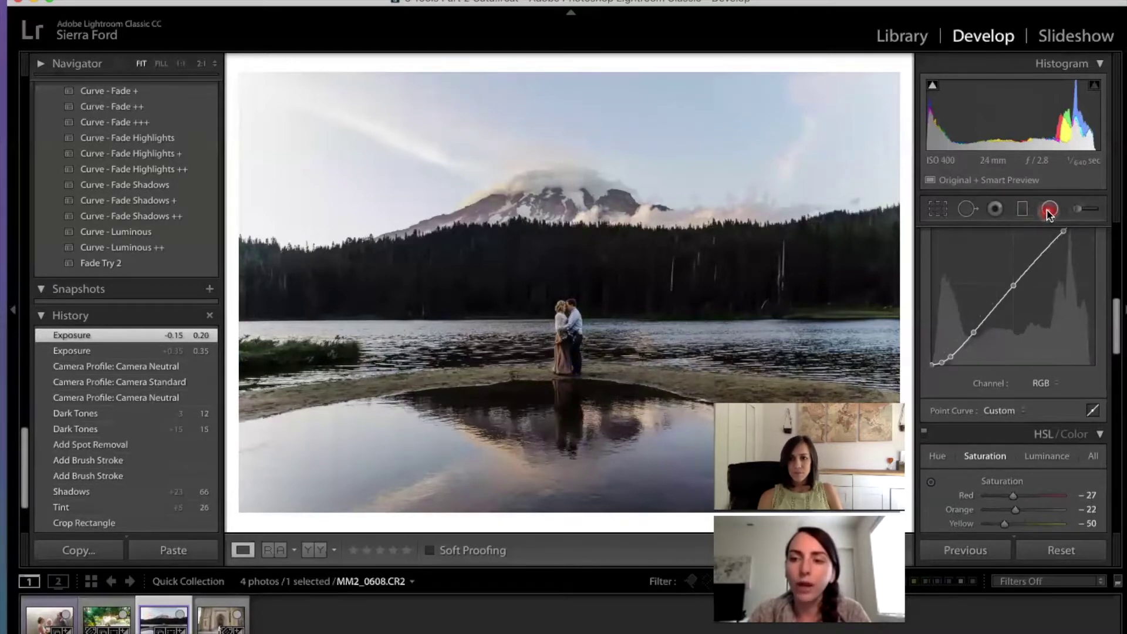
pyautogui.click(1026, 211)
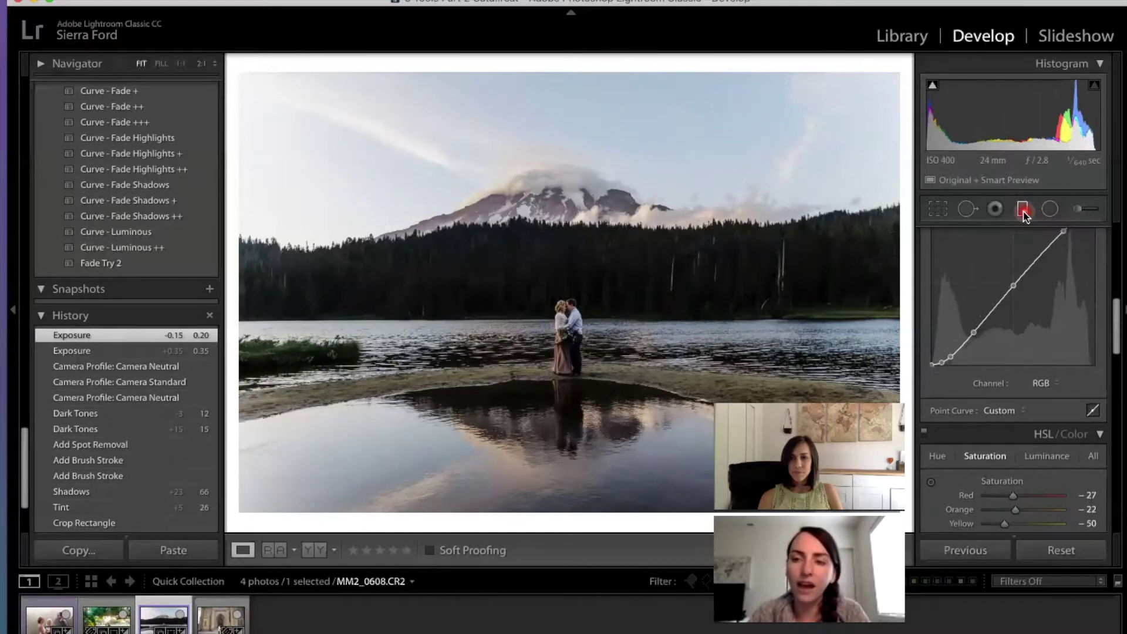
pyautogui.click(1024, 212)
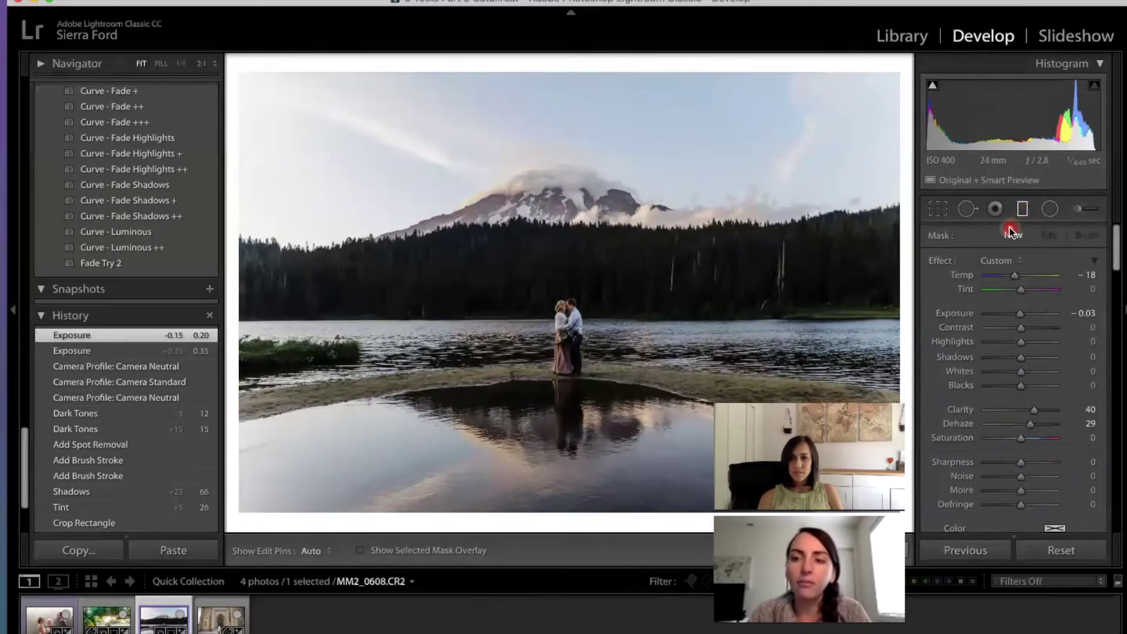
pyautogui.scroll(-3, 1010, 232)
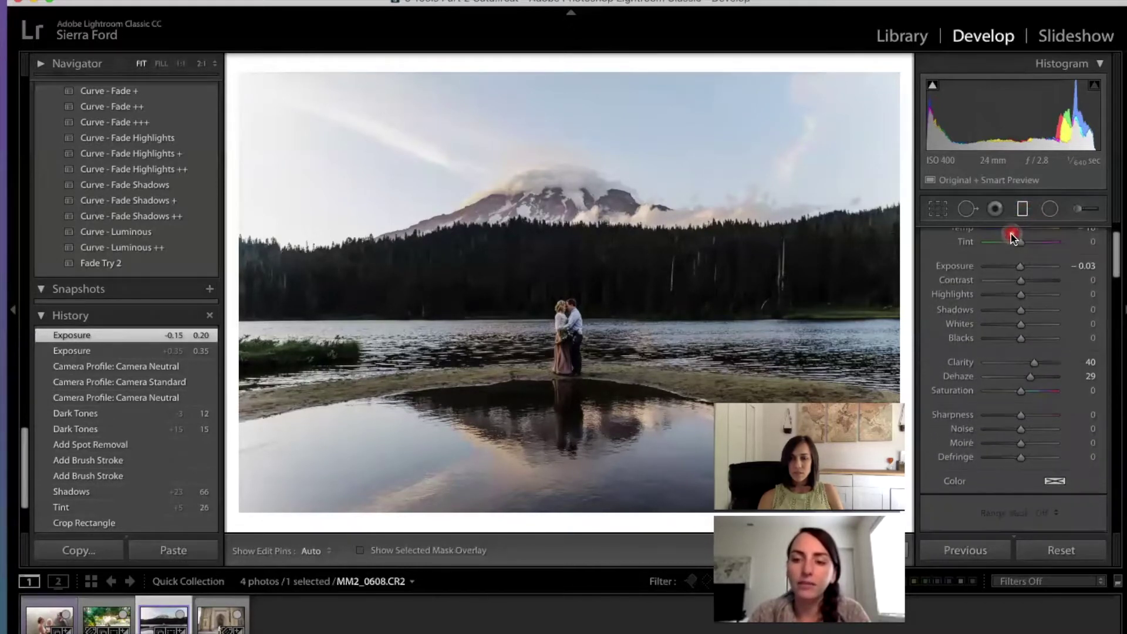
pyautogui.scroll(1, 1012, 237)
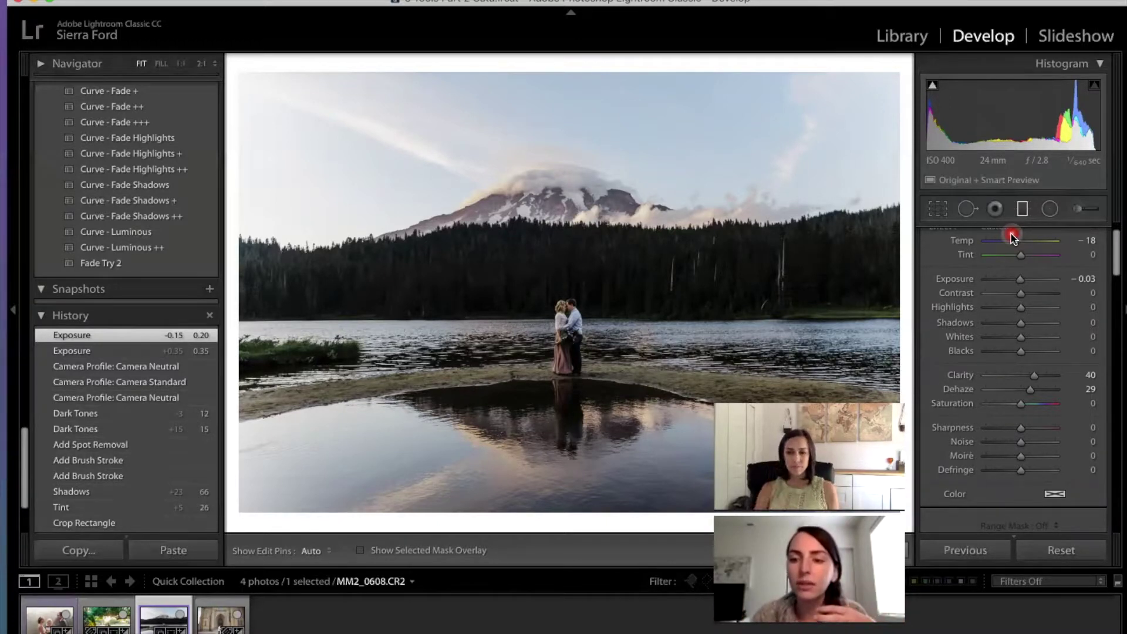
pyautogui.scroll(3, 1014, 238)
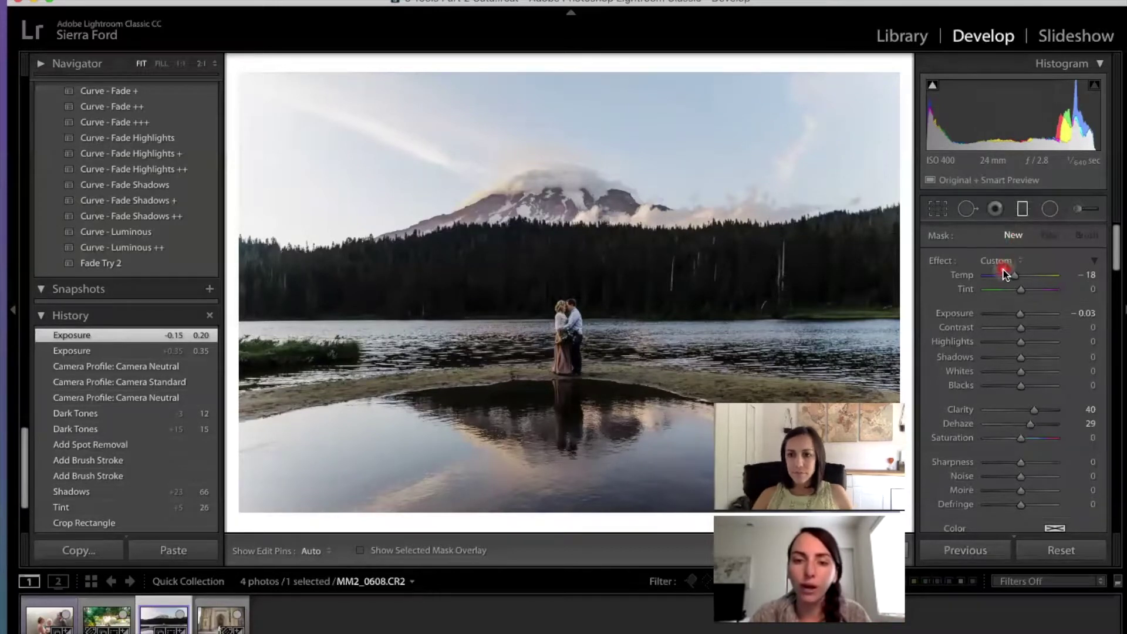
pyautogui.scroll(-5, 1005, 274)
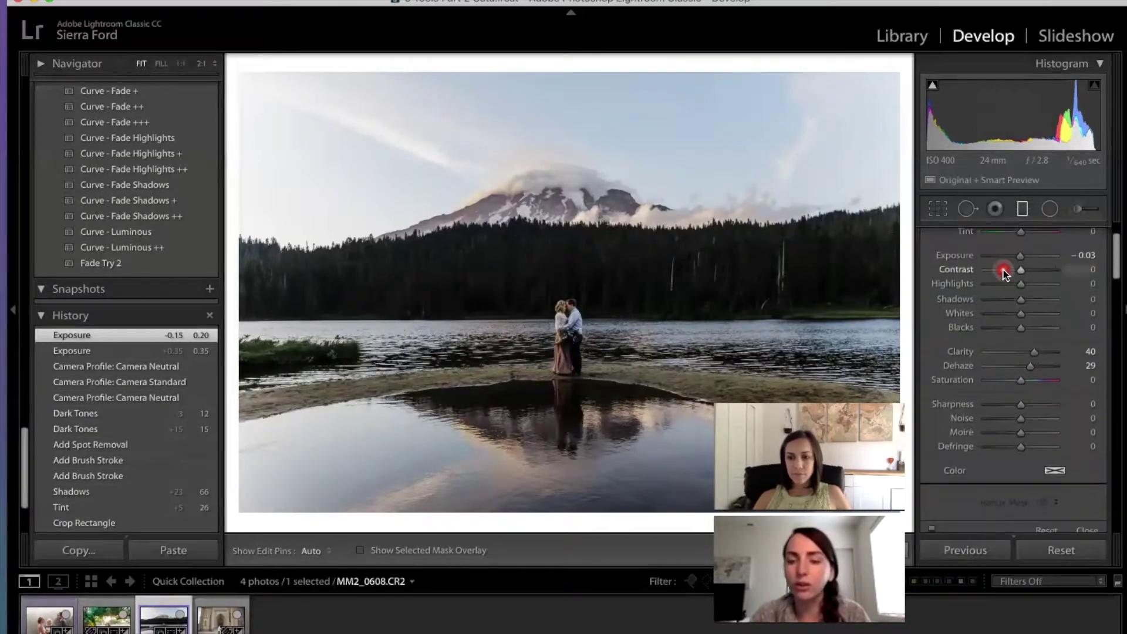
# Step: Reset the Graduated Filter's Temp, Exposure, Clarity and Dehaze settings to 0
pyautogui.scroll(4, 1005, 274)
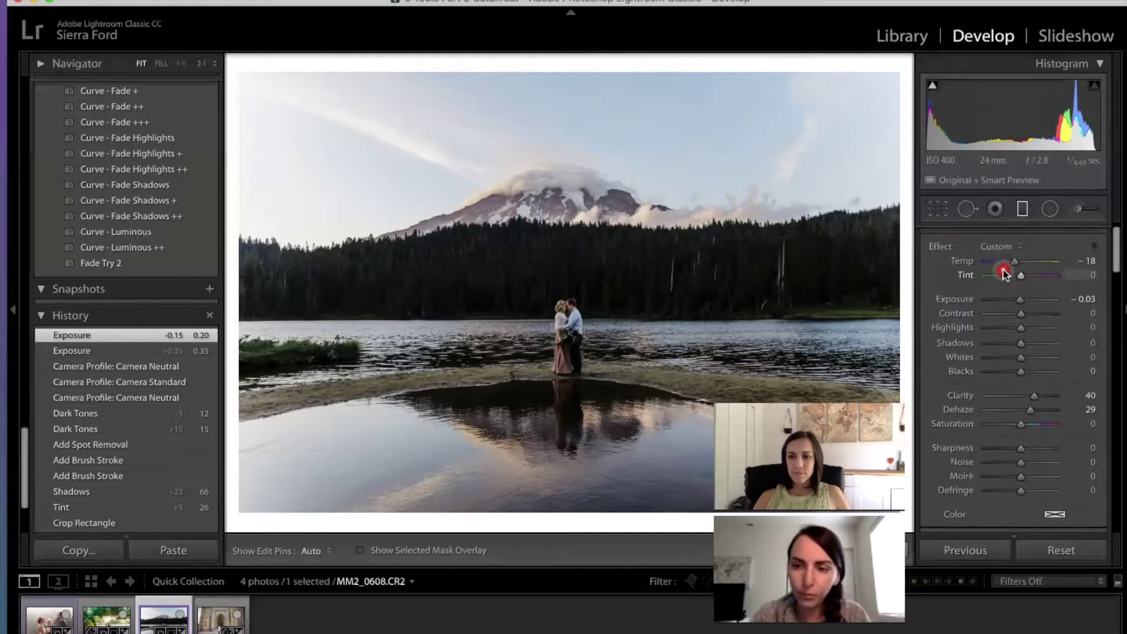
pyautogui.doubleClick(967, 262)
pyautogui.doubleClick(964, 299)
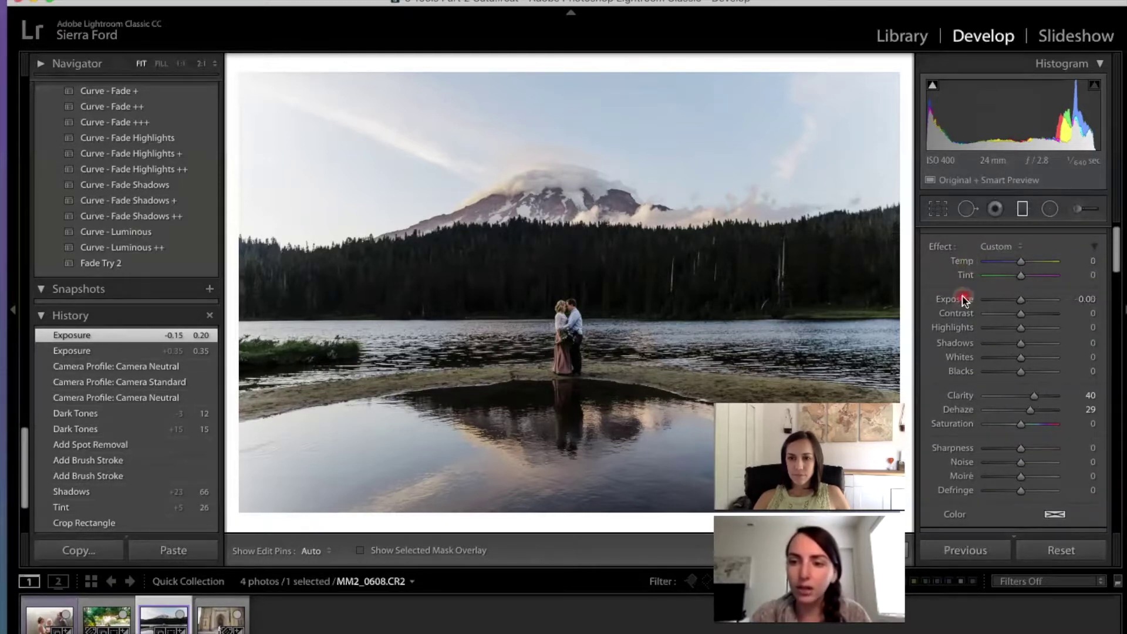
pyautogui.doubleClick(963, 397)
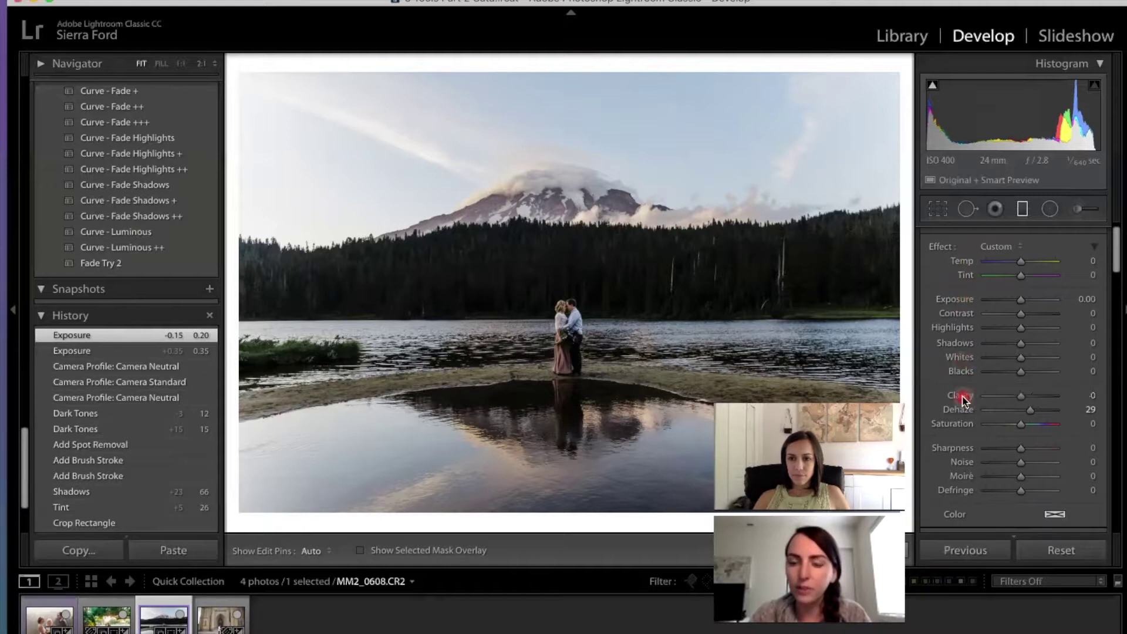
pyautogui.doubleClick(962, 414)
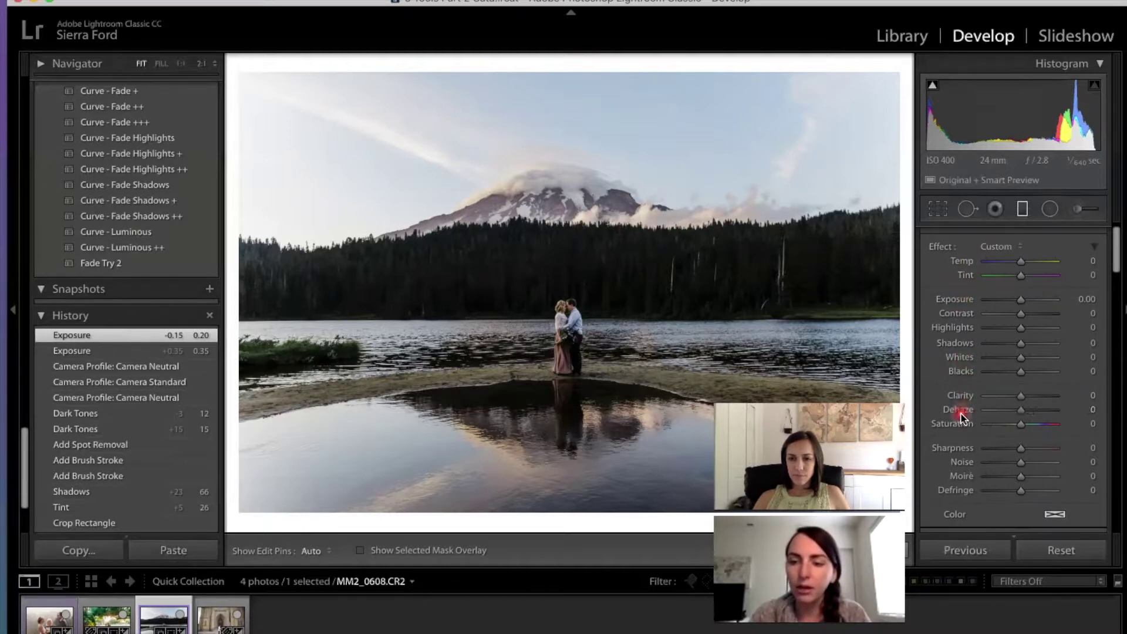
# Step: Add a straight graduated filter from the photo's bottom edge up to the treeline, and widen its transition upward onto the mountain
pyautogui.click(695, 490)
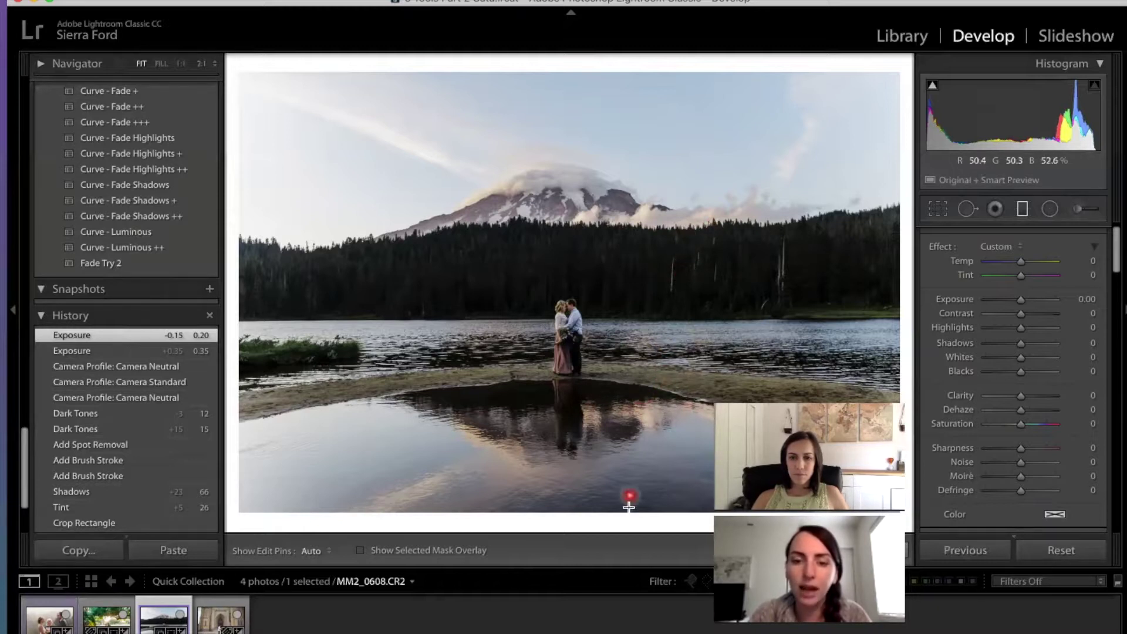
pyautogui.press('shift')
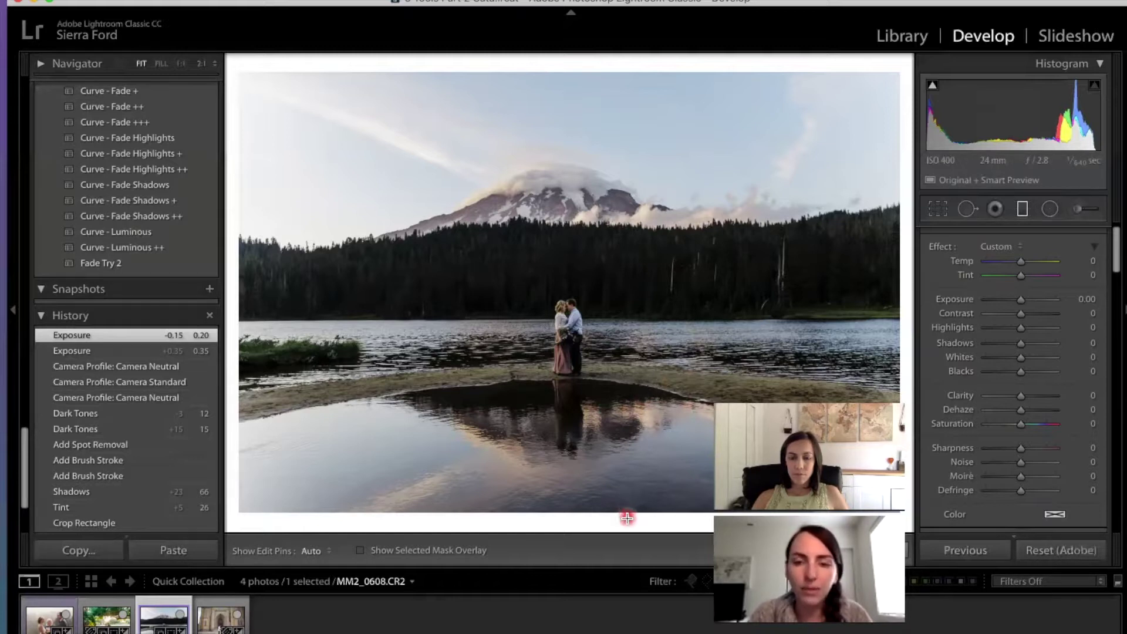
pyautogui.moveTo(628, 518); pyautogui.dragTo(609, 236)
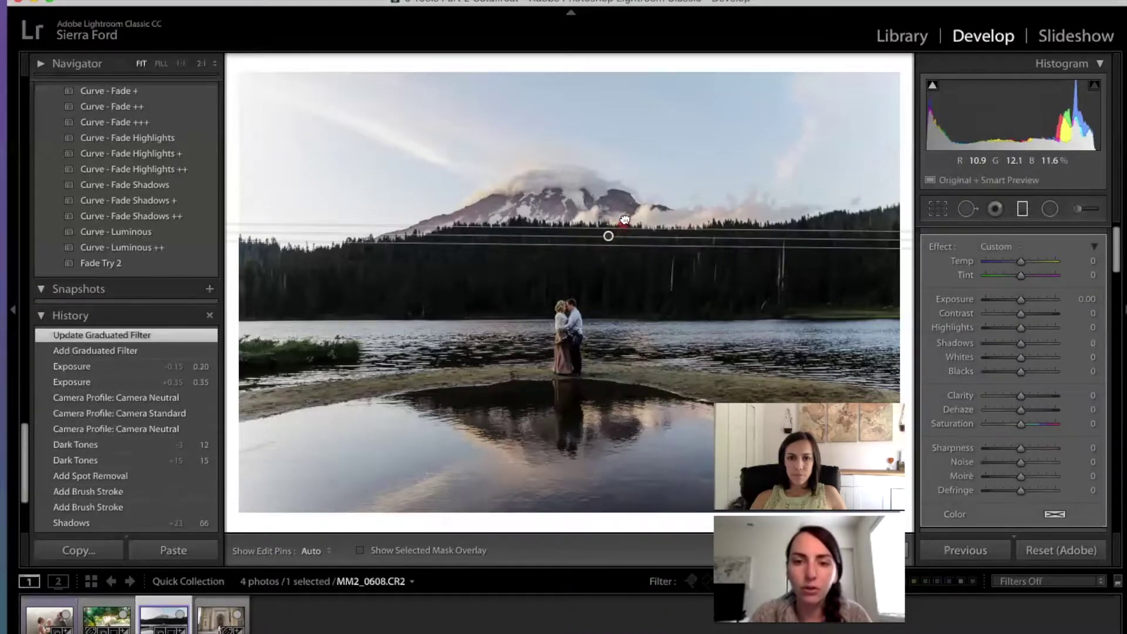
pyautogui.moveTo(625, 217); pyautogui.dragTo(629, 201)
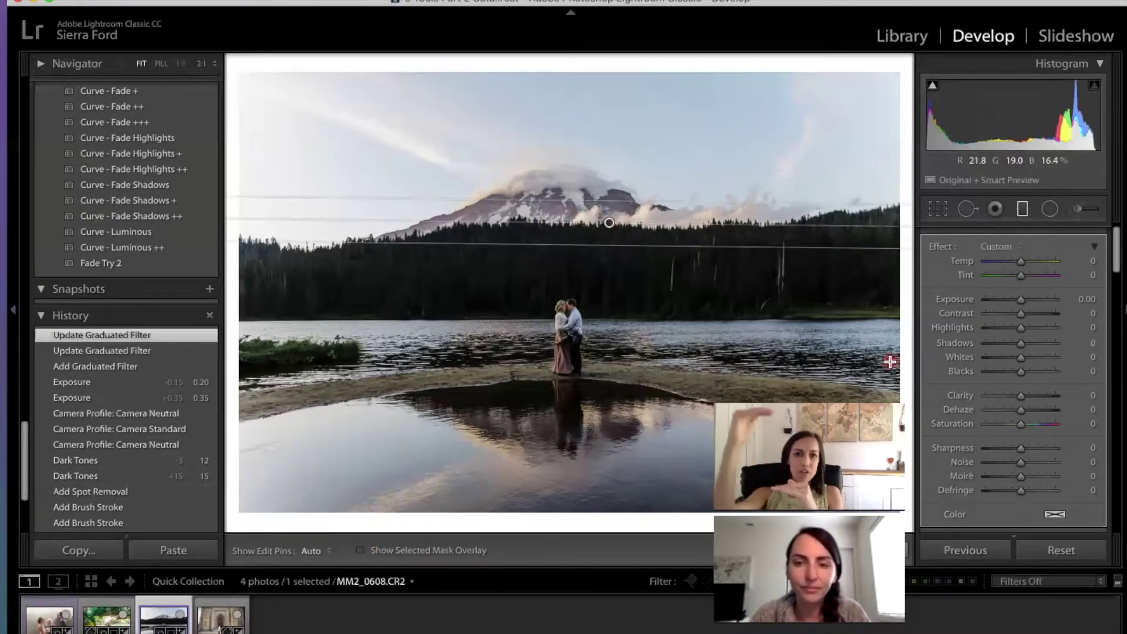
# Step: Try darkening the graduated filter's Exposure to −0.90, and reset it to 0
pyautogui.click(997, 299)
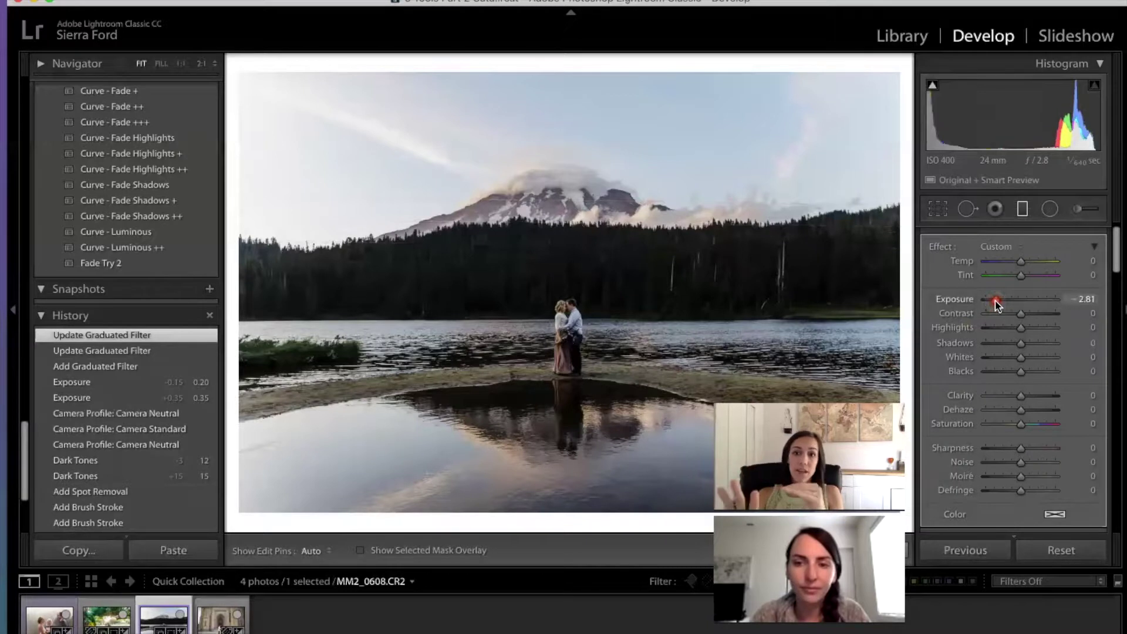
pyautogui.moveTo(990, 299); pyautogui.dragTo(1011, 301)
pyautogui.doubleClick(957, 300)
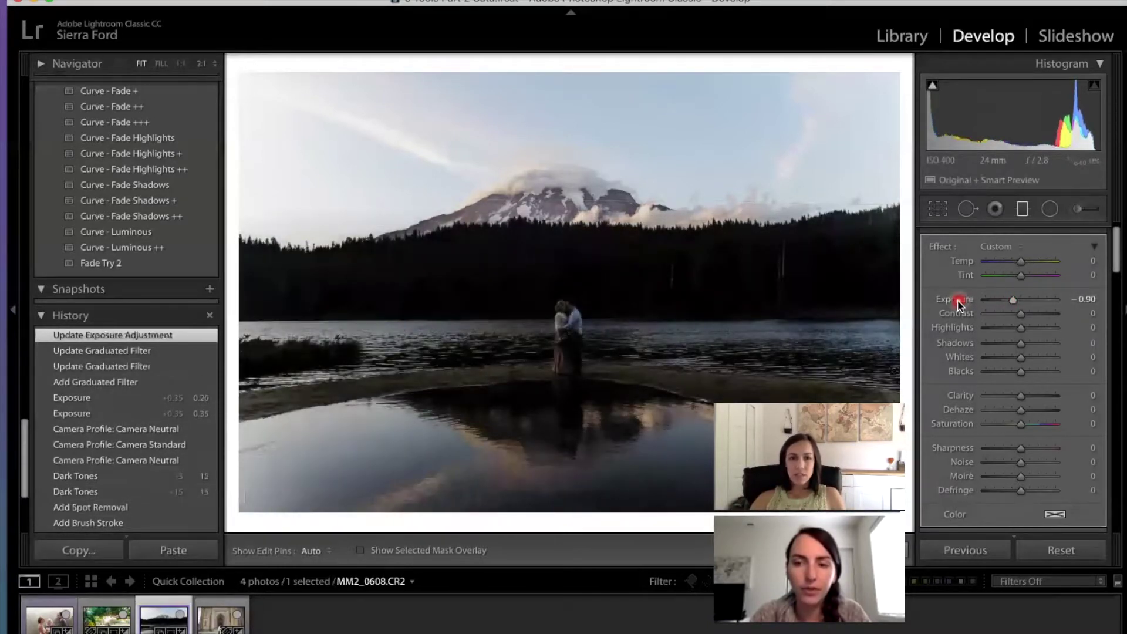
# Step: Show the selected mask overlay to check the area covered by the graduated filter, and hide it again
pyautogui.click(364, 551)
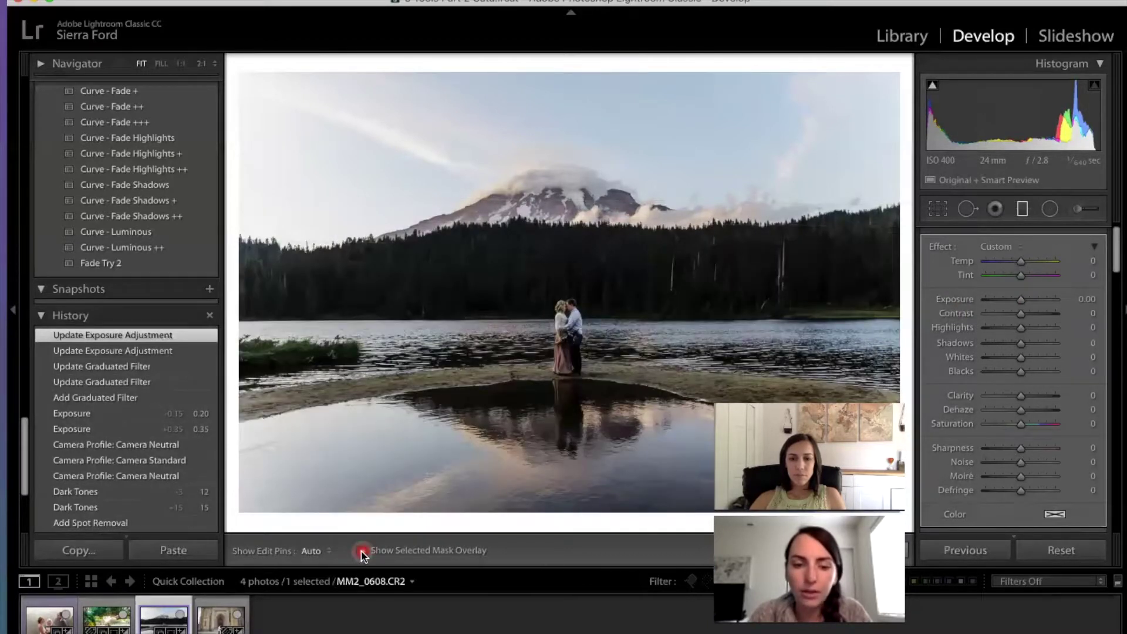
pyautogui.click(362, 551)
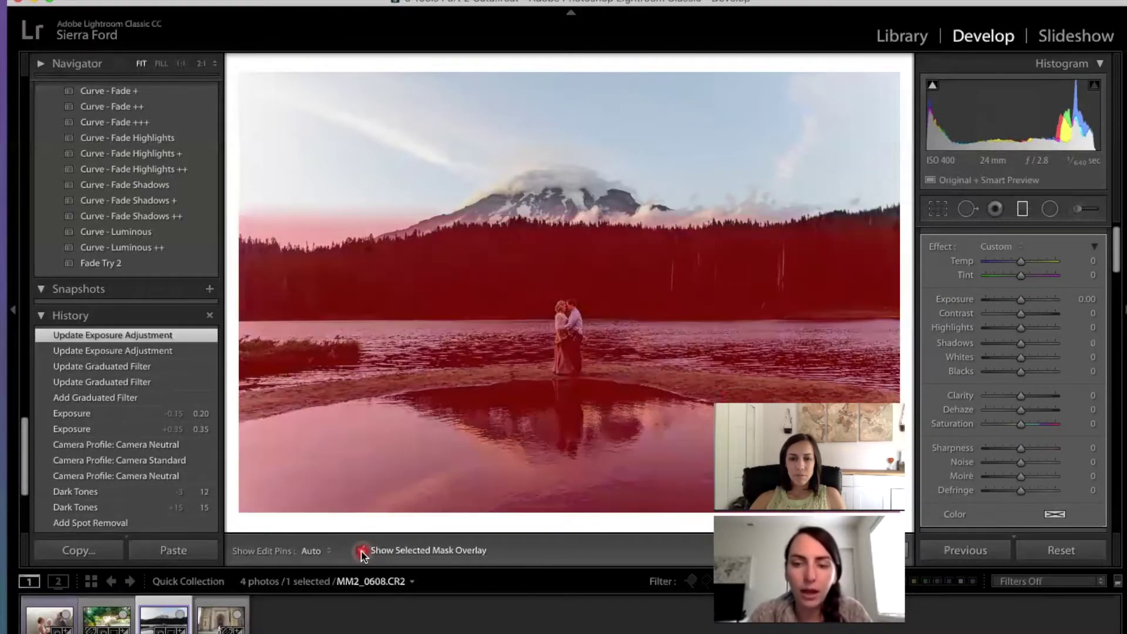
pyautogui.click(671, 435)
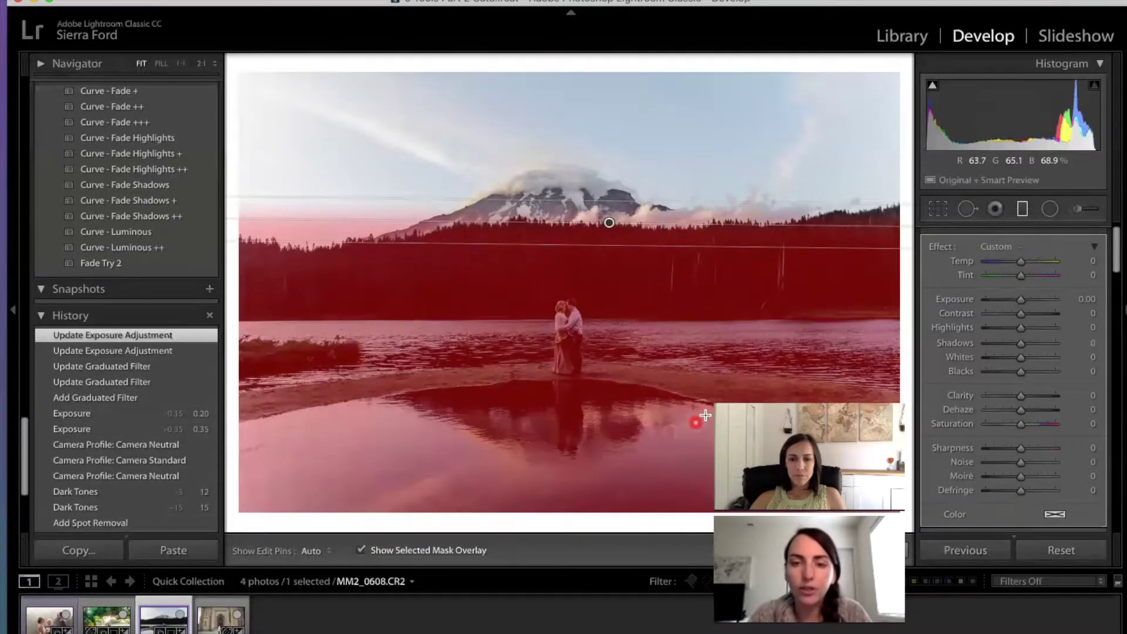
pyautogui.click(888, 235)
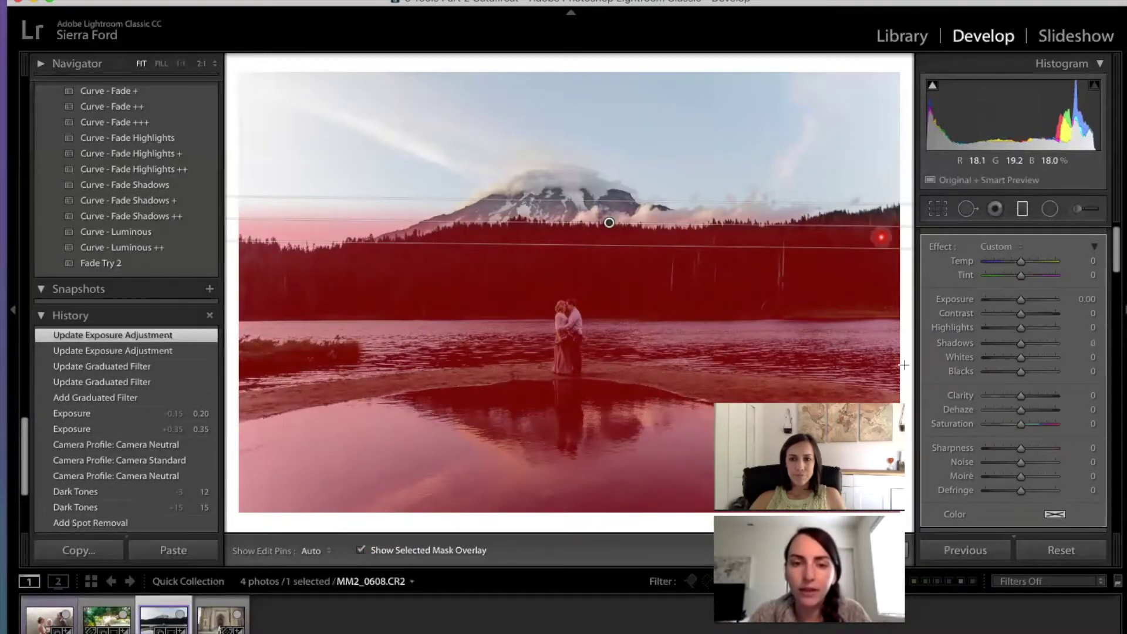
pyautogui.scroll(-2, 982, 411)
pyautogui.scroll(-1, 982, 413)
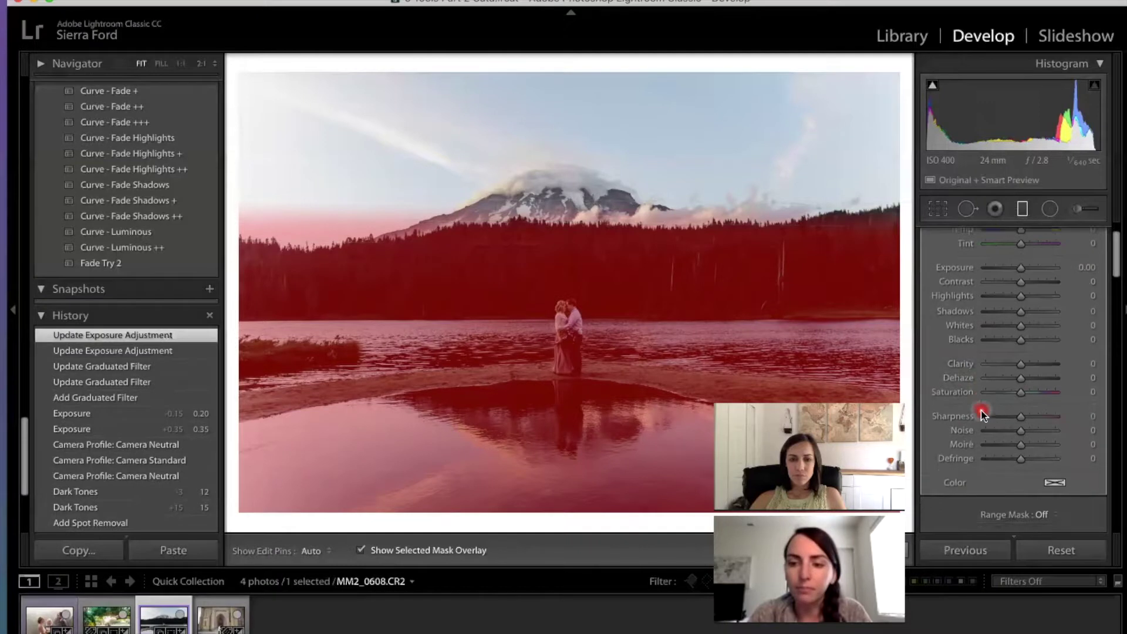
pyautogui.click(361, 550)
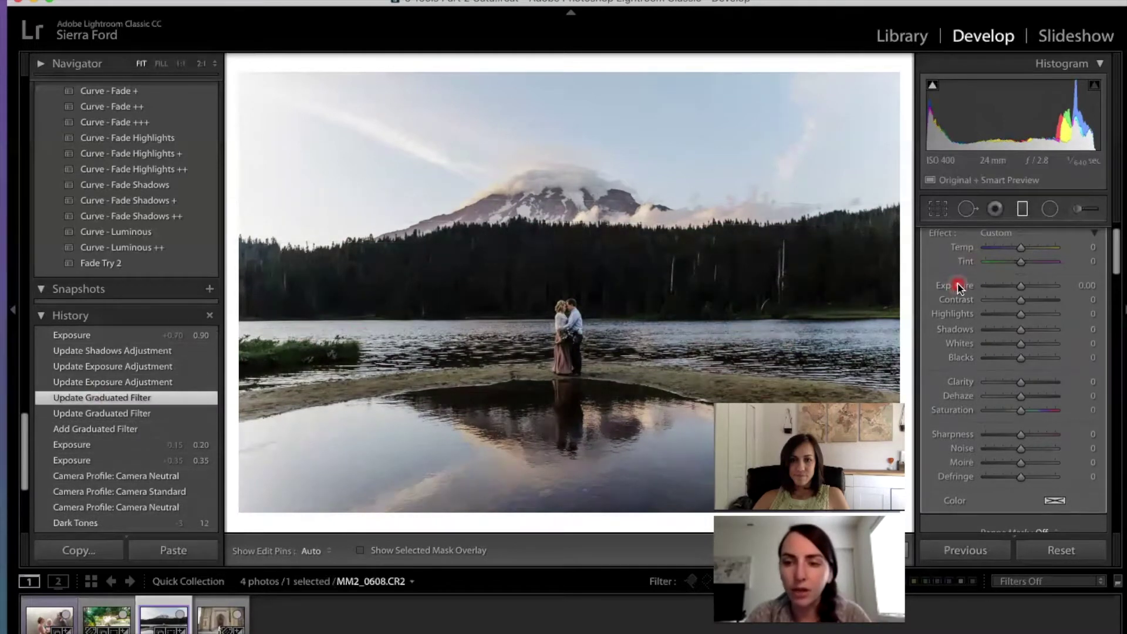
# Step: Set the graduated filter's Shadows to 29, Temp to 10 and Tint to 12
pyautogui.click(1033, 330)
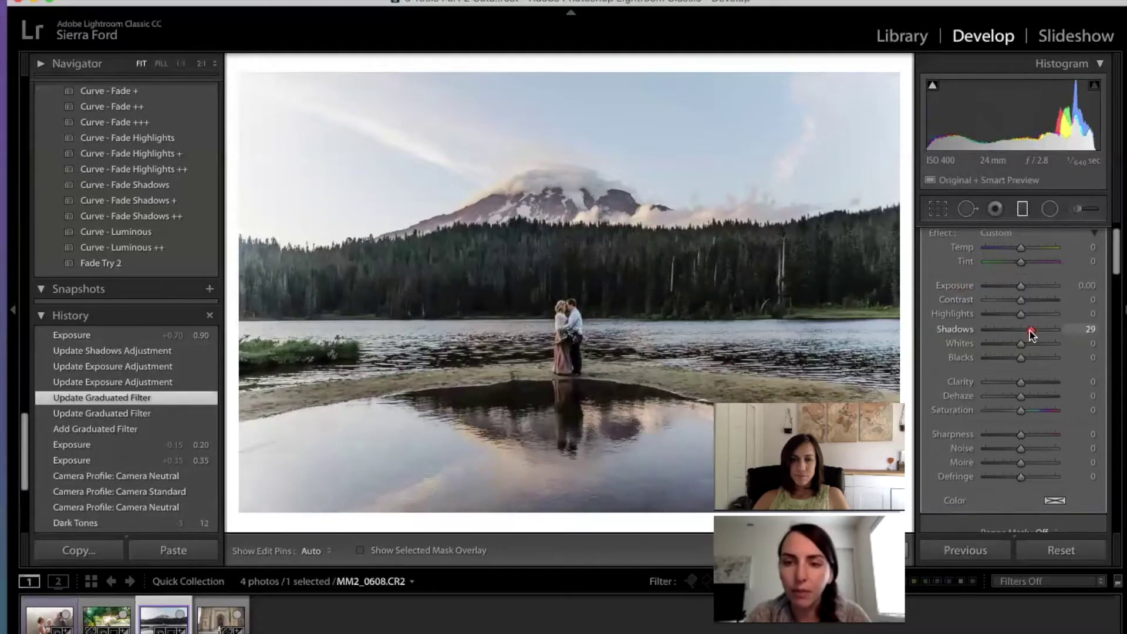
pyautogui.moveTo(1033, 335); pyautogui.dragTo(1031, 332)
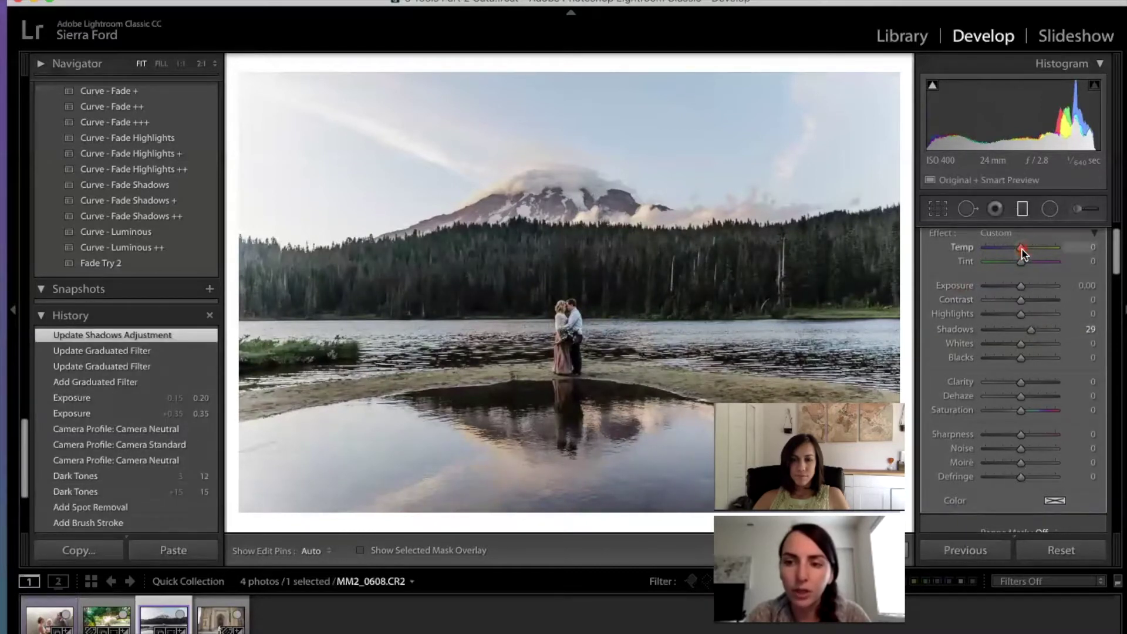
pyautogui.moveTo(1025, 253); pyautogui.dragTo(1028, 253)
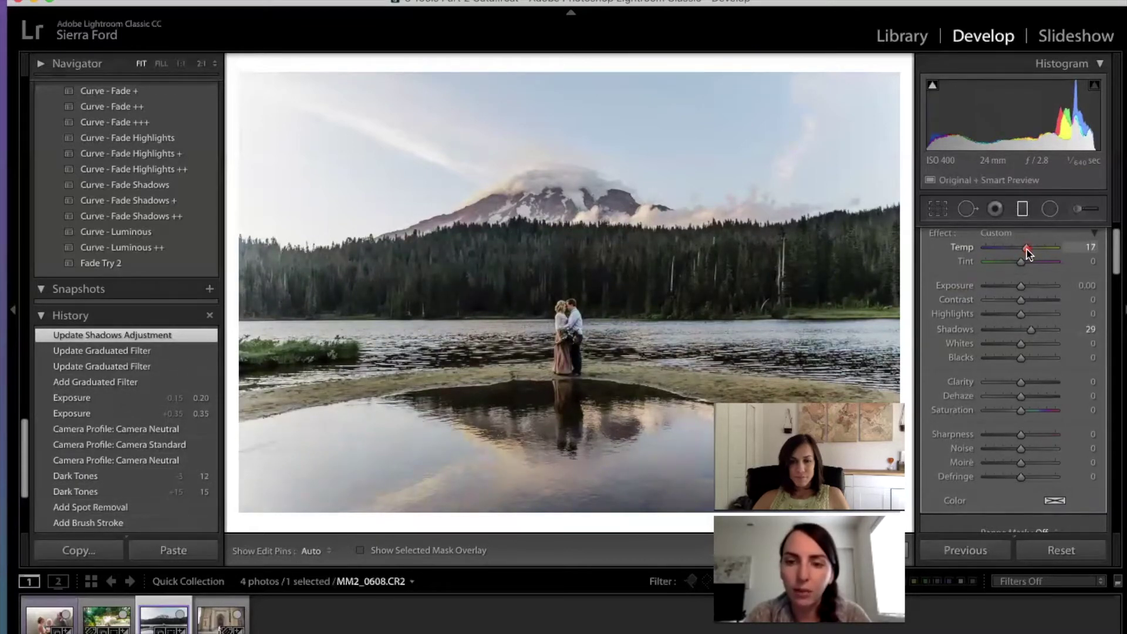
pyautogui.moveTo(1029, 252); pyautogui.dragTo(1025, 269)
pyautogui.click(1022, 265)
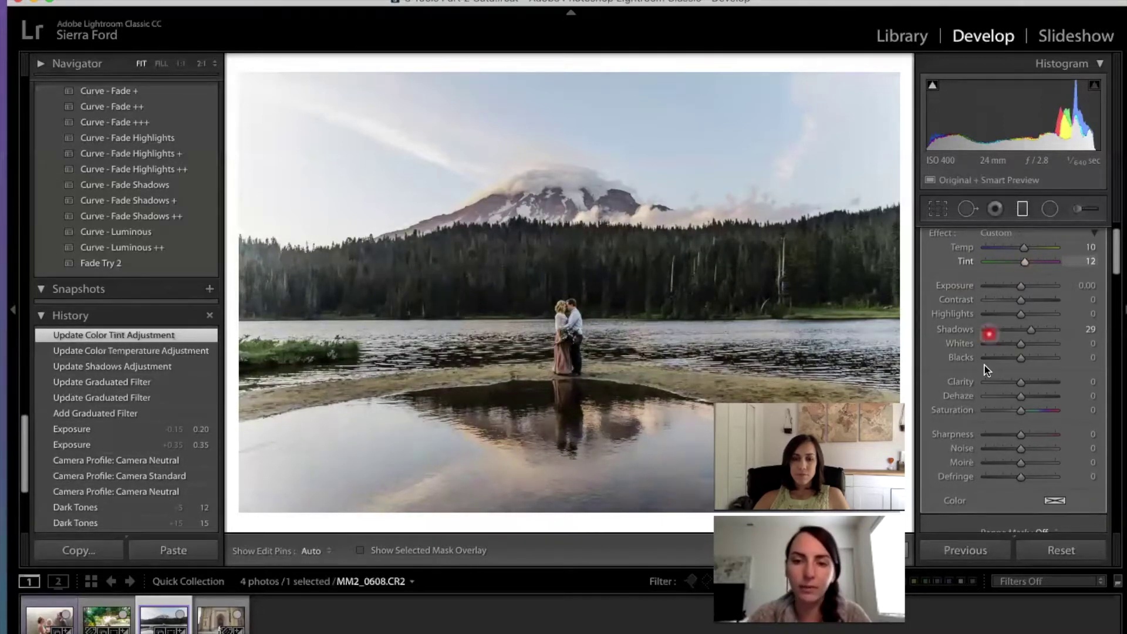
# Step: Turn the graduated filters off and on twice to compare the photo before and after, leaving them enabled
pyautogui.scroll(-1, 987, 352)
pyautogui.scroll(-2, 986, 369)
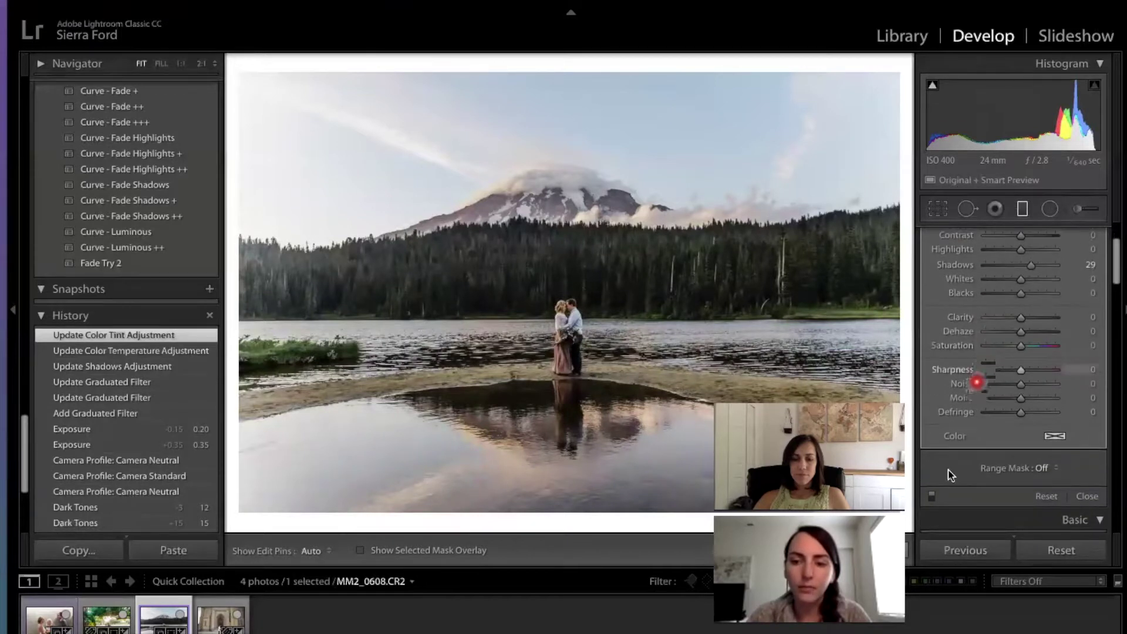
pyautogui.click(931, 497)
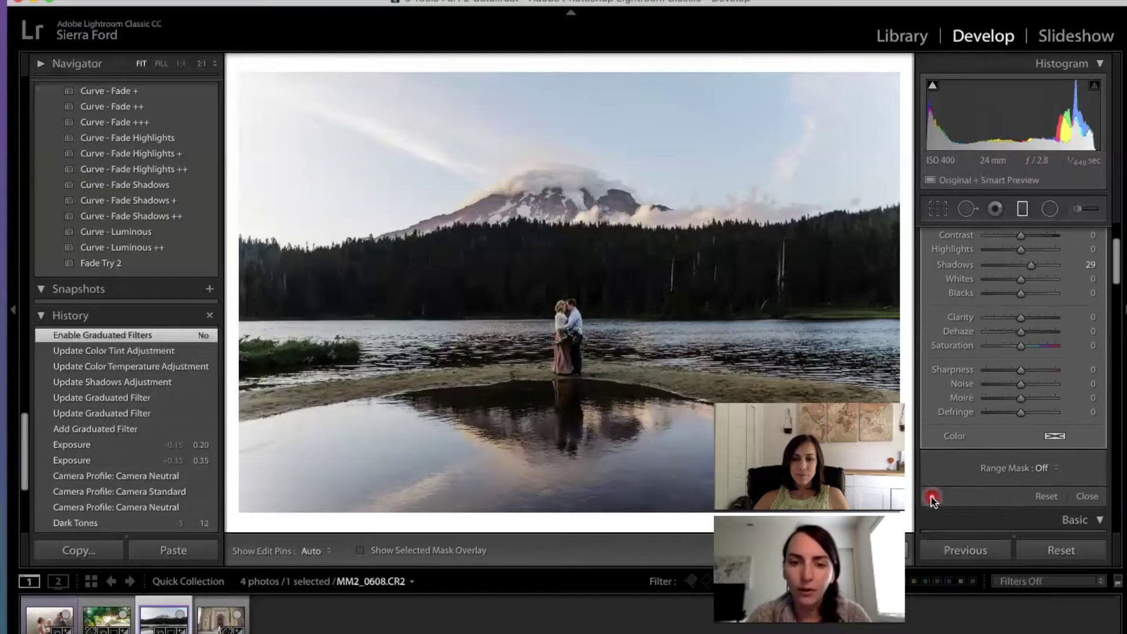
pyautogui.click(932, 496)
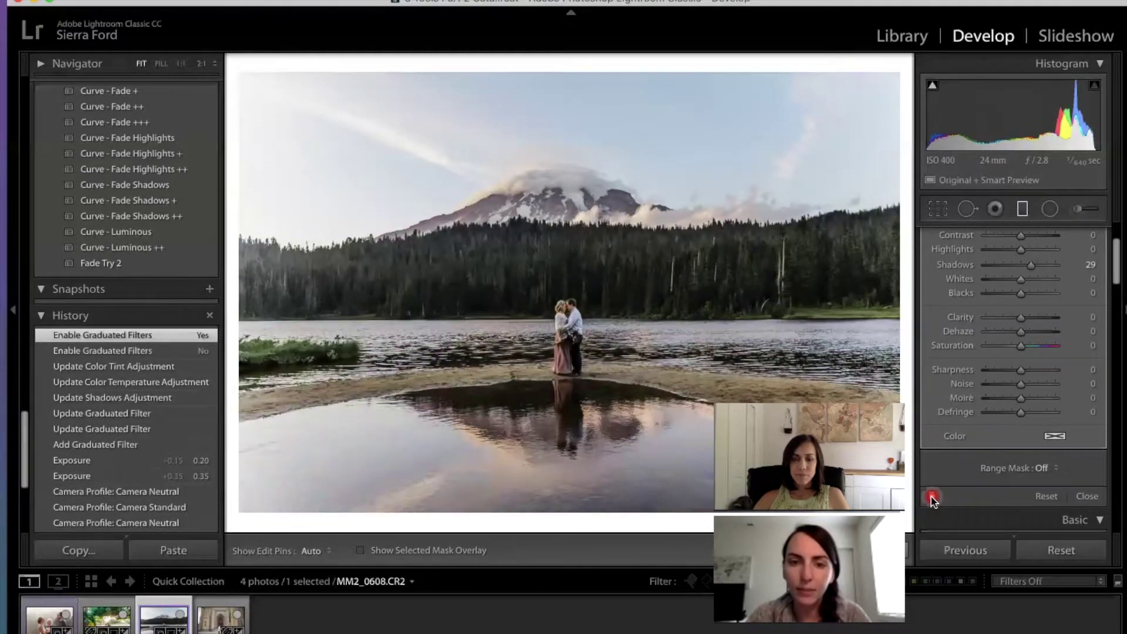
pyautogui.click(931, 497)
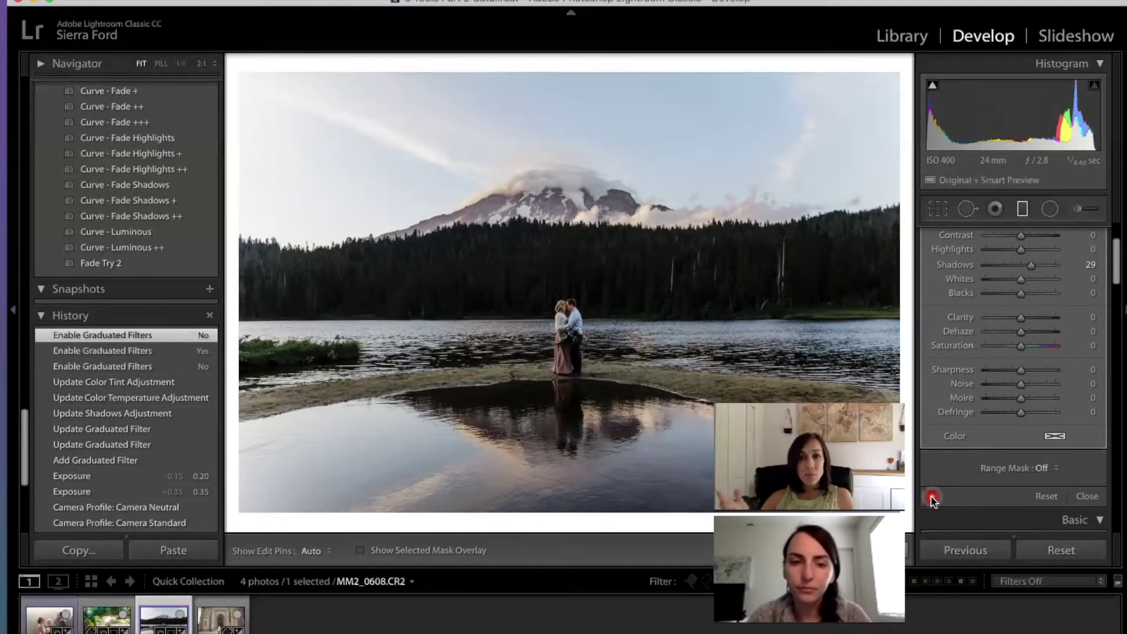
pyautogui.click(933, 498)
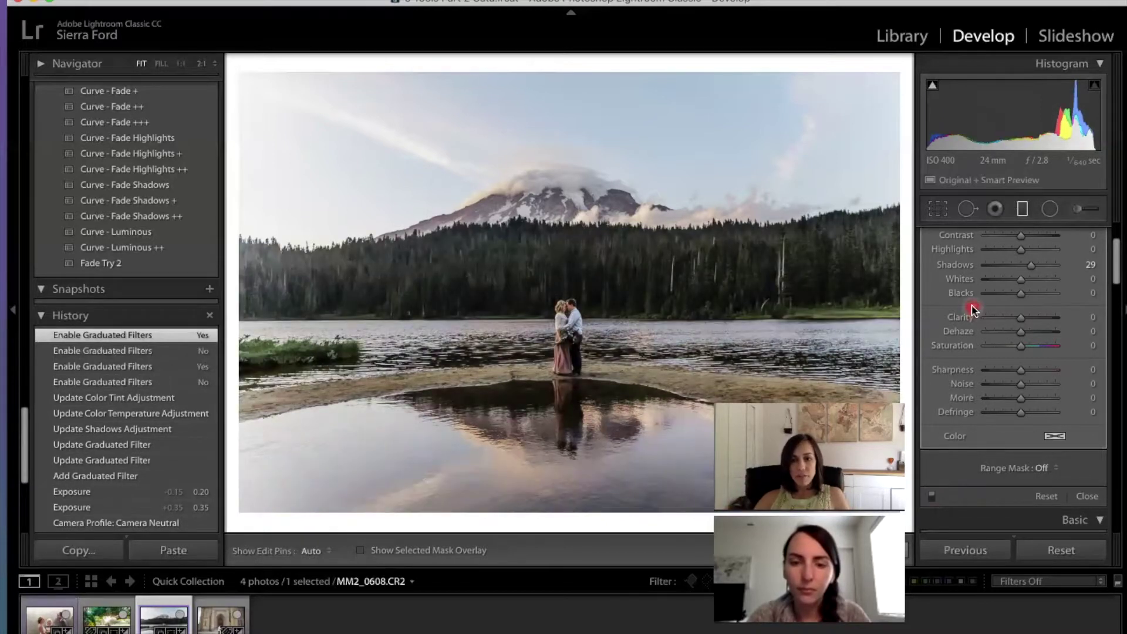
# Step: Switch the graduated filter's mask to Brush in Erase mode with the selected mask overlay shown
pyautogui.scroll(3, 972, 310)
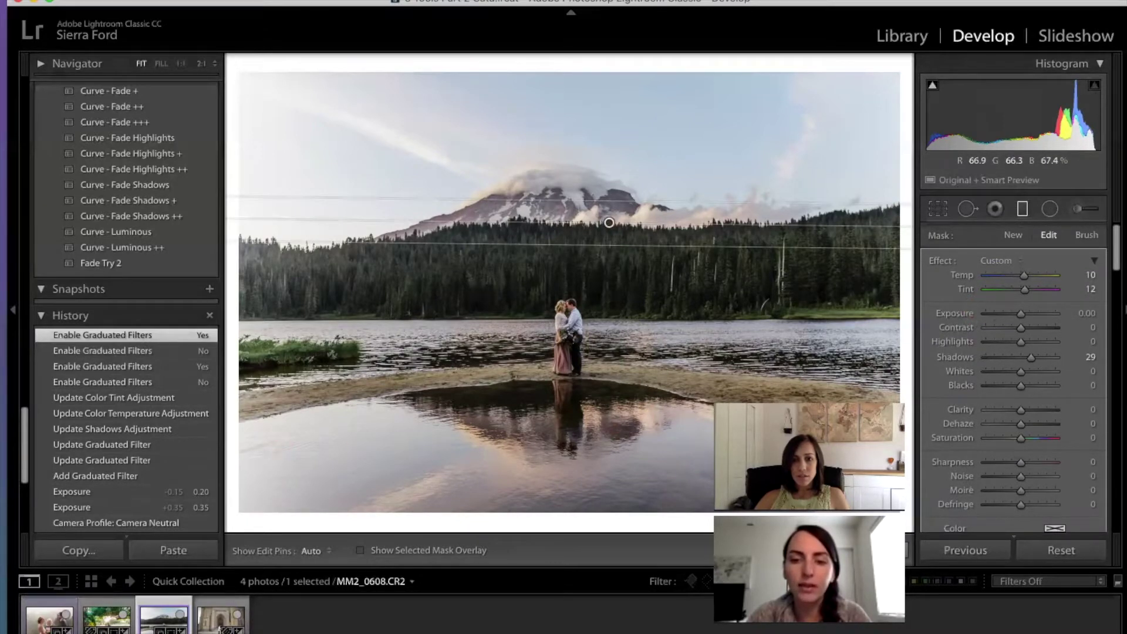
pyautogui.click(1086, 236)
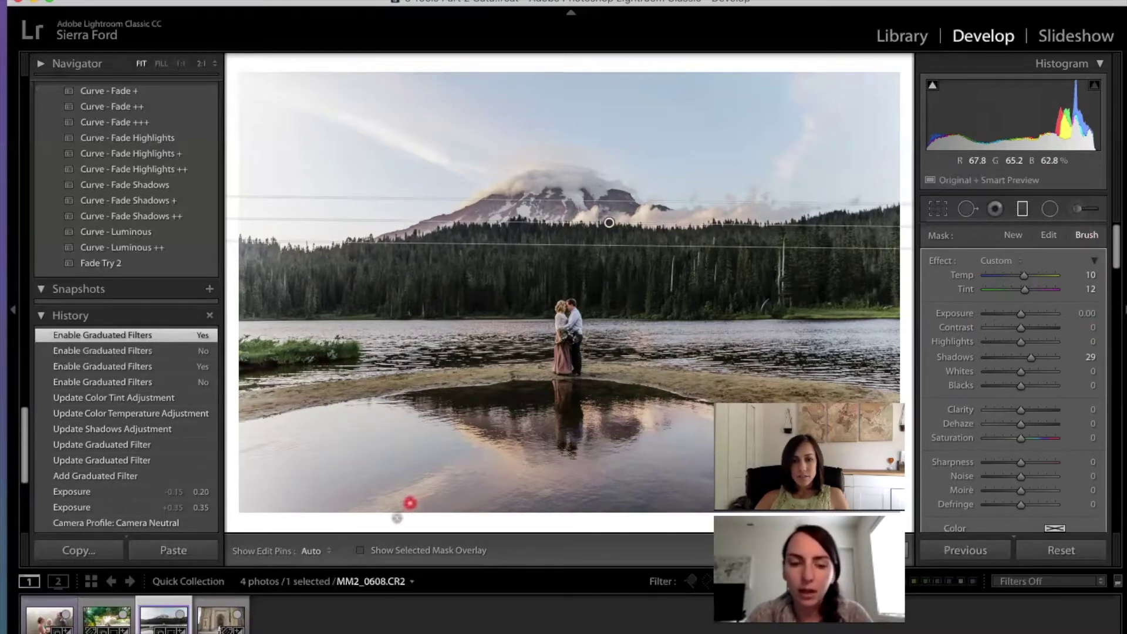
pyautogui.click(360, 550)
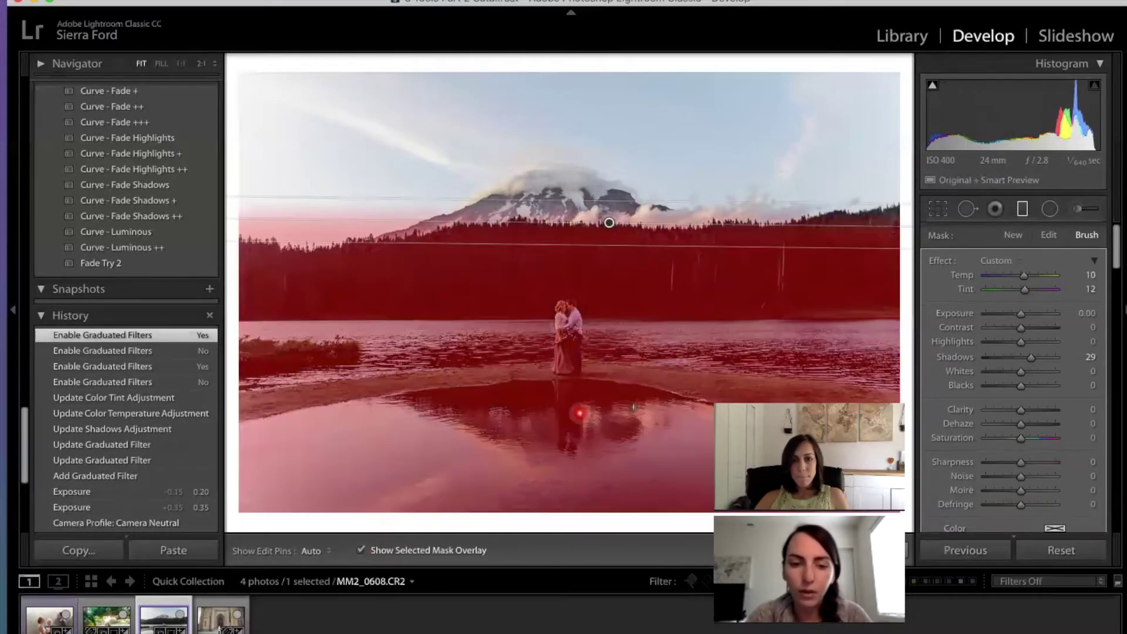
pyautogui.scroll(-5, 1022, 441)
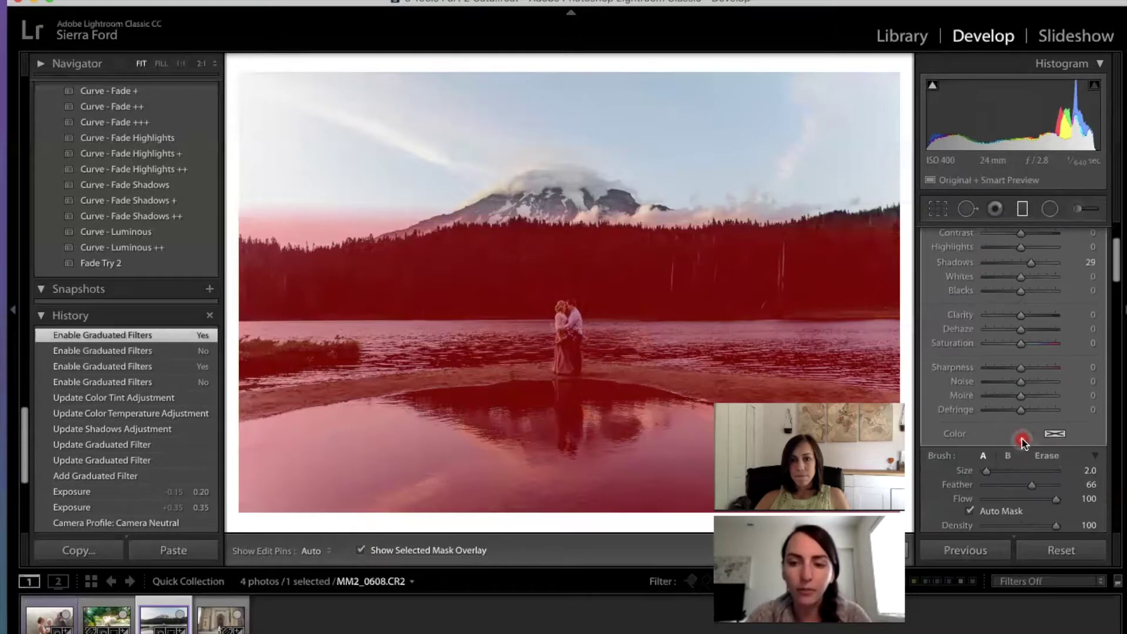
pyautogui.scroll(-2, 1023, 441)
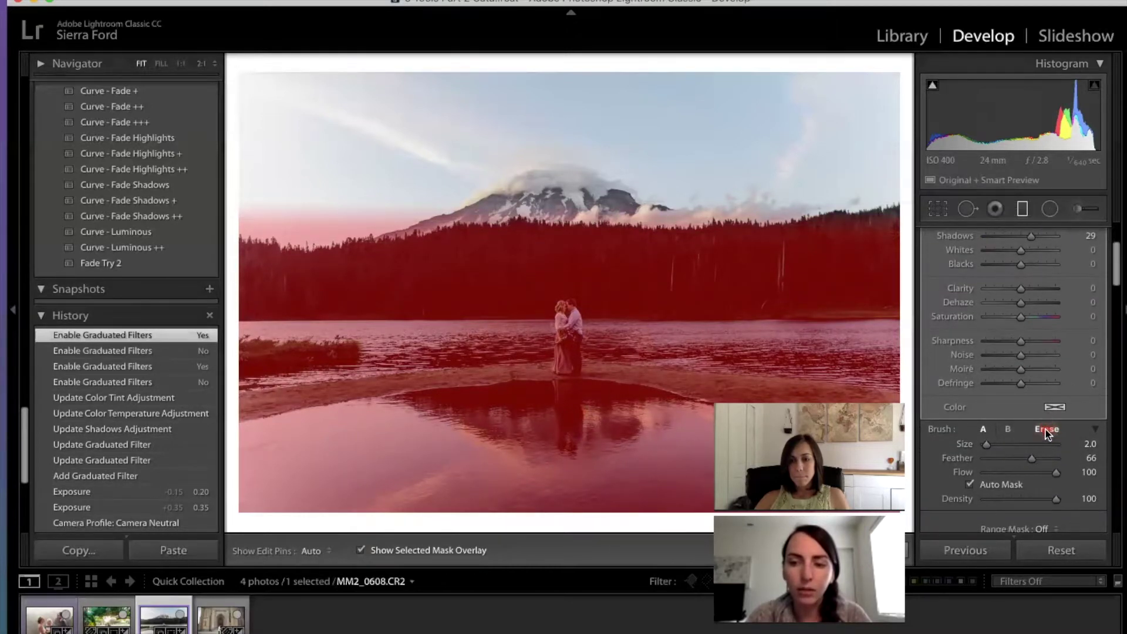
pyautogui.click(1046, 429)
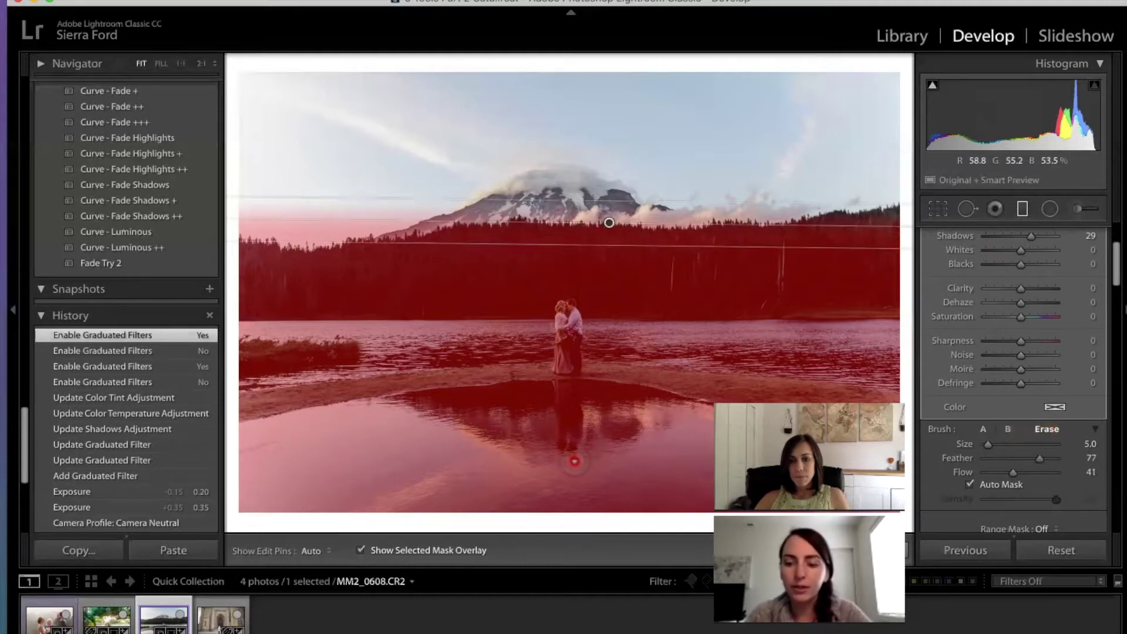
# Step: Set the Erase brush size to 29 and erase the mask from the sky reflection in the lake, then hide the mask overlay
pyautogui.scroll(5, 470, 460)
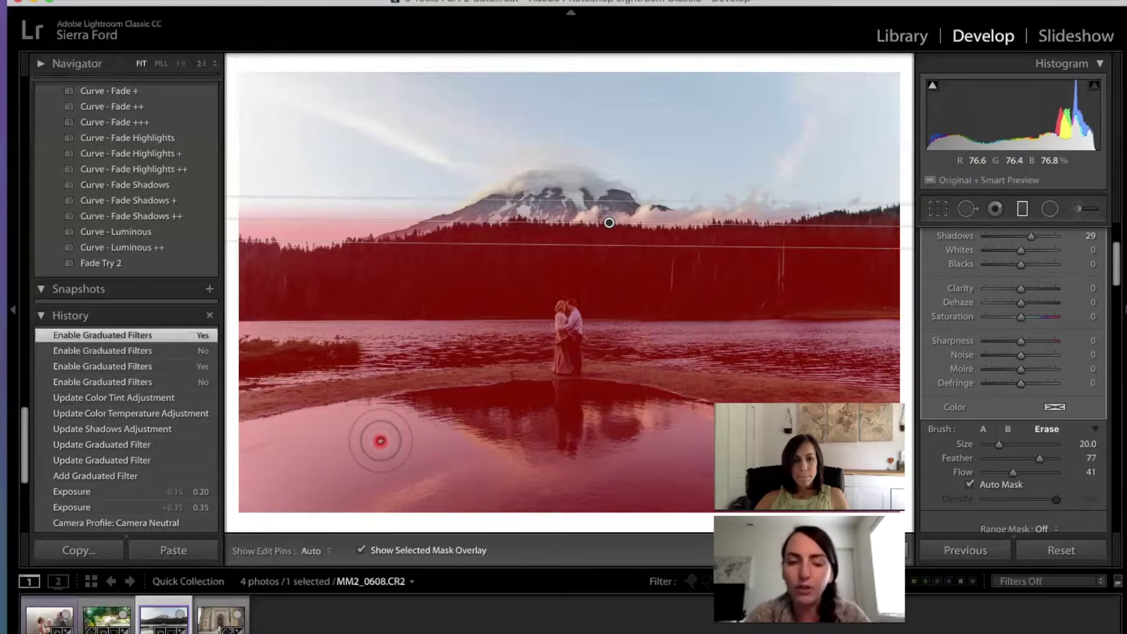
pyautogui.scroll(3, 312, 458)
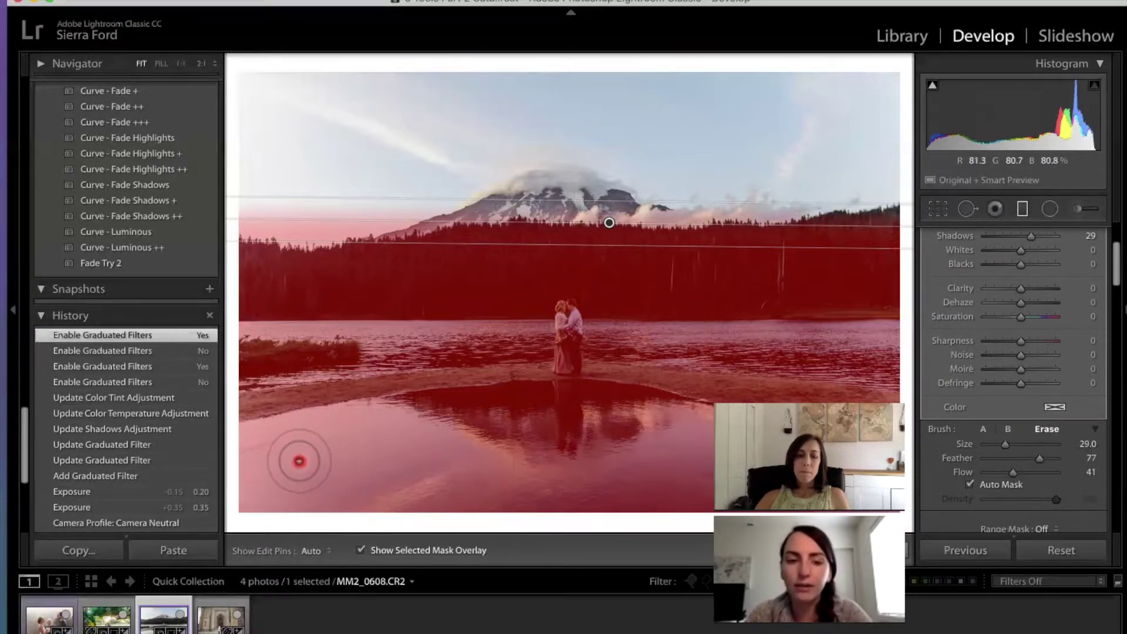
pyautogui.press('h')
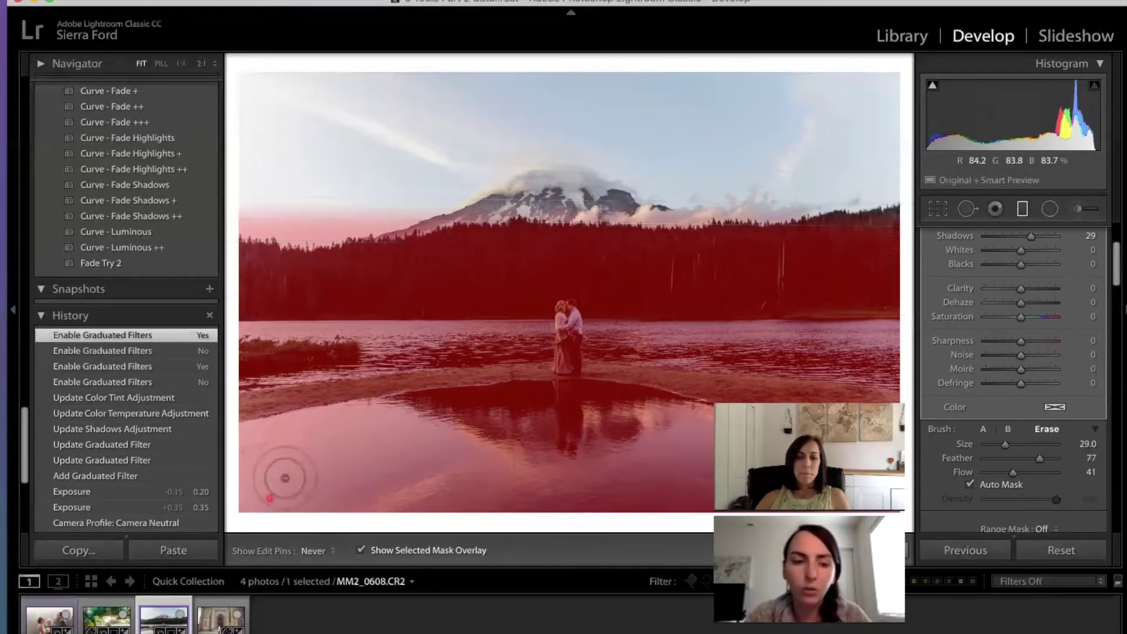
pyautogui.moveTo(296, 472)
pyautogui.mouseDown()
pyautogui.moveTo(266, 431)
pyautogui.moveTo(293, 506)
pyautogui.moveTo(256, 500)
pyautogui.moveTo(277, 431)
pyautogui.moveTo(244, 478)
pyautogui.moveTo(313, 441)
pyautogui.moveTo(241, 437)
pyautogui.moveTo(313, 436)
pyautogui.moveTo(257, 436)
pyautogui.moveTo(390, 389)
pyautogui.moveTo(408, 429)
pyautogui.moveTo(344, 402)
pyautogui.moveTo(437, 445)
pyautogui.moveTo(315, 529)
pyautogui.moveTo(416, 454)
pyautogui.moveTo(358, 465)
pyautogui.moveTo(394, 437)
pyautogui.moveTo(384, 407)
pyautogui.moveTo(354, 417)
pyautogui.moveTo(535, 461)
pyautogui.moveTo(516, 476)
pyautogui.moveTo(615, 481)
pyautogui.moveTo(662, 462)
pyautogui.mouseUp()
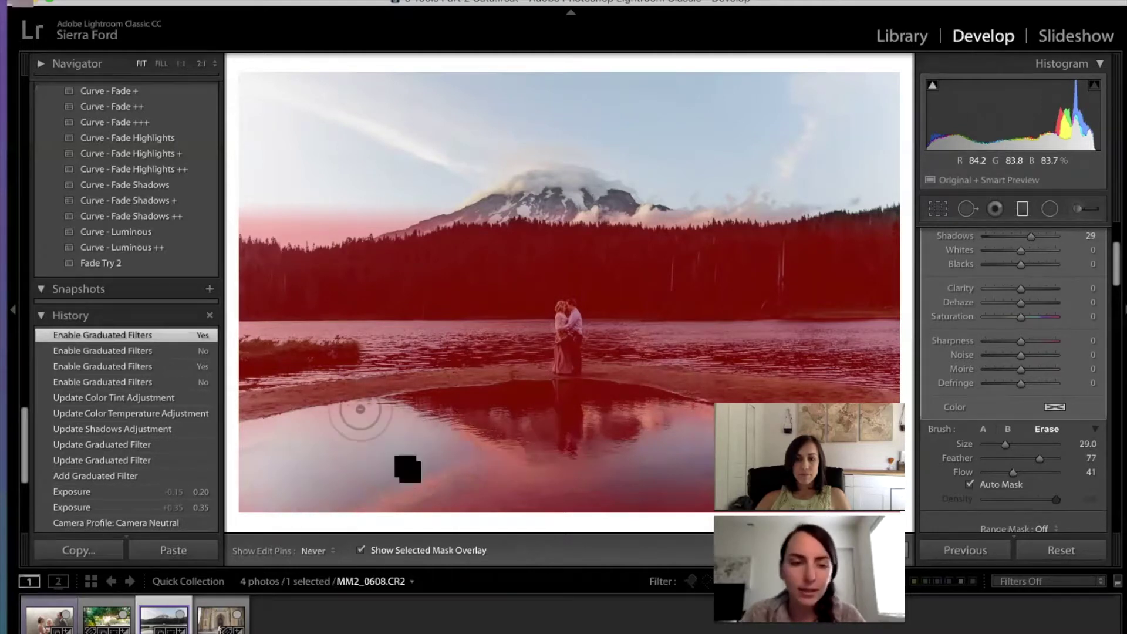
pyautogui.click(320, 551)
pyautogui.click(358, 527)
pyautogui.moveTo(358, 510)
pyautogui.mouseDown()
pyautogui.moveTo(452, 547)
pyautogui.moveTo(319, 546)
pyautogui.moveTo(363, 552)
pyautogui.mouseUp()
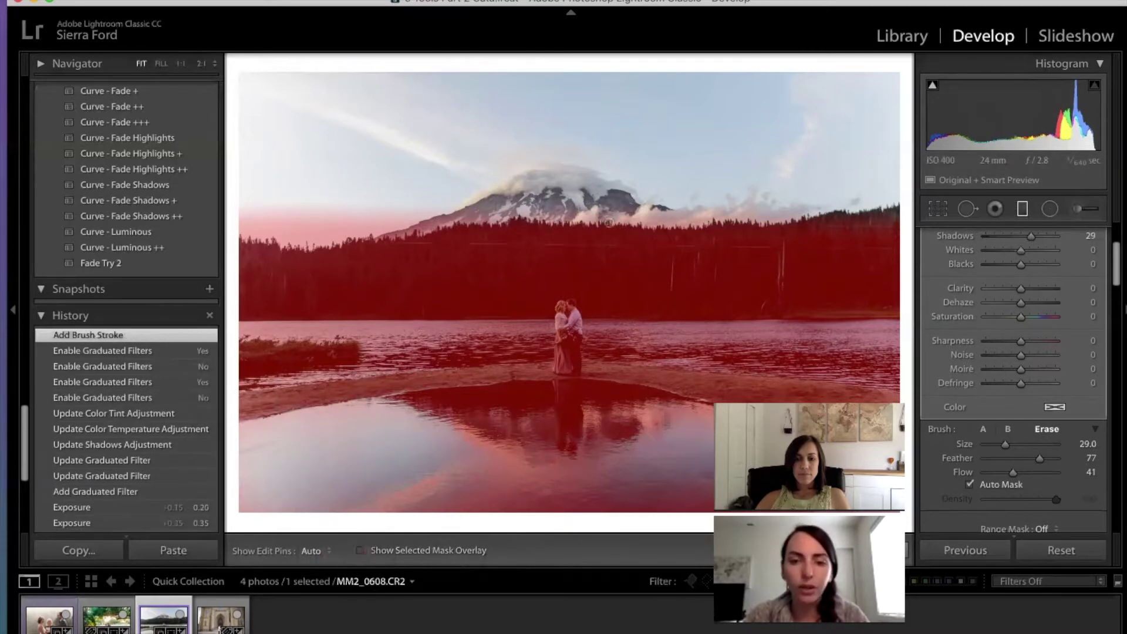
# Step: Add a new graduated filter down over the sky and move it lower so its gradient crosses the upper part of the forest
pyautogui.click(1020, 289)
pyautogui.click(1032, 317)
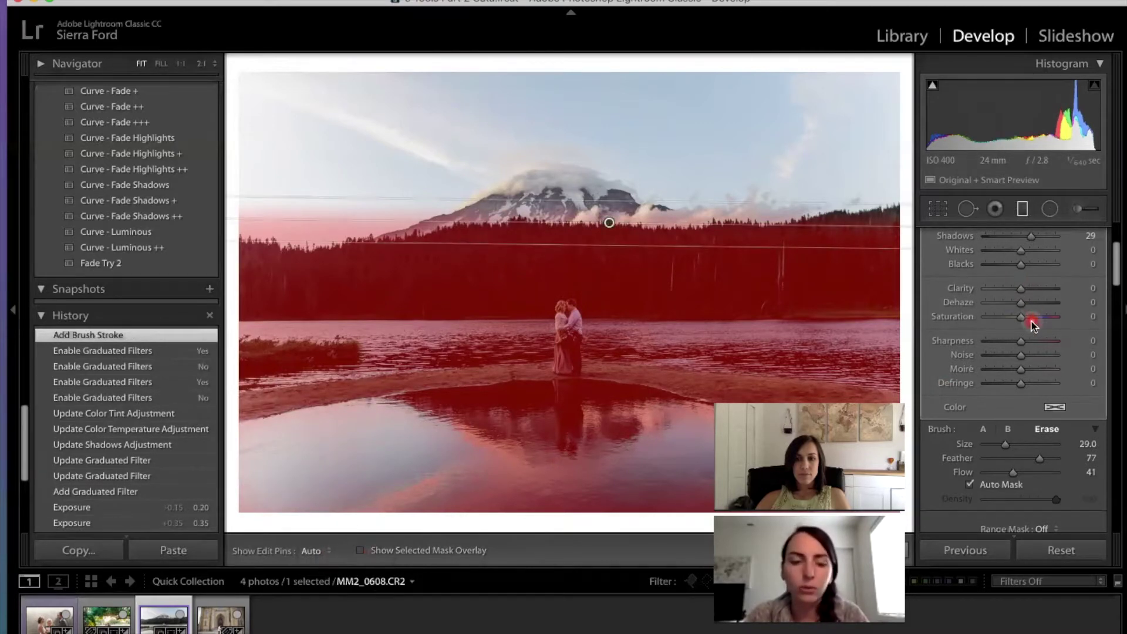
pyautogui.scroll(1, 1051, 423)
pyautogui.click(1054, 431)
pyautogui.scroll(4, 1054, 433)
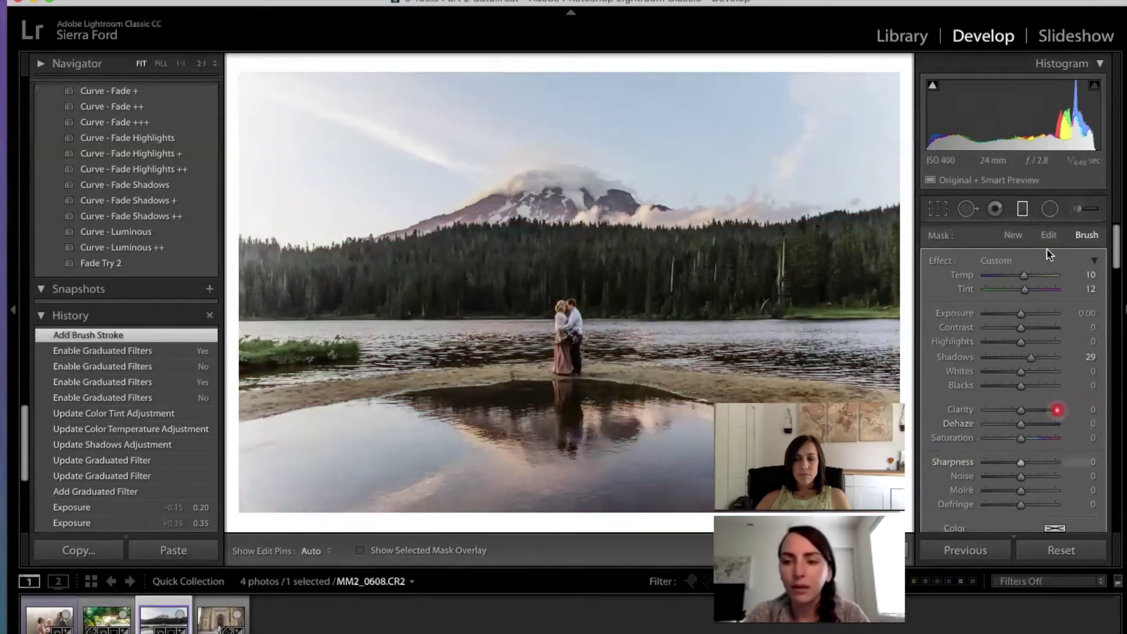
pyautogui.click(1019, 237)
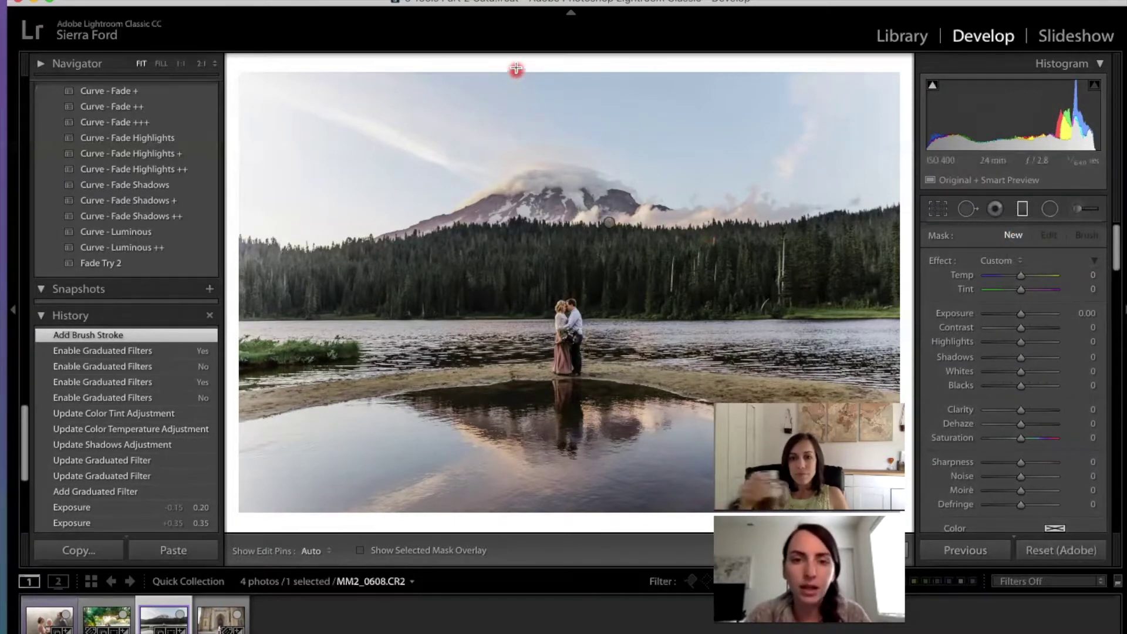
pyautogui.moveTo(516, 84)
pyautogui.mouseDown()
pyautogui.moveTo(516, 96)
pyautogui.moveTo(517, 85)
pyautogui.mouseUp()
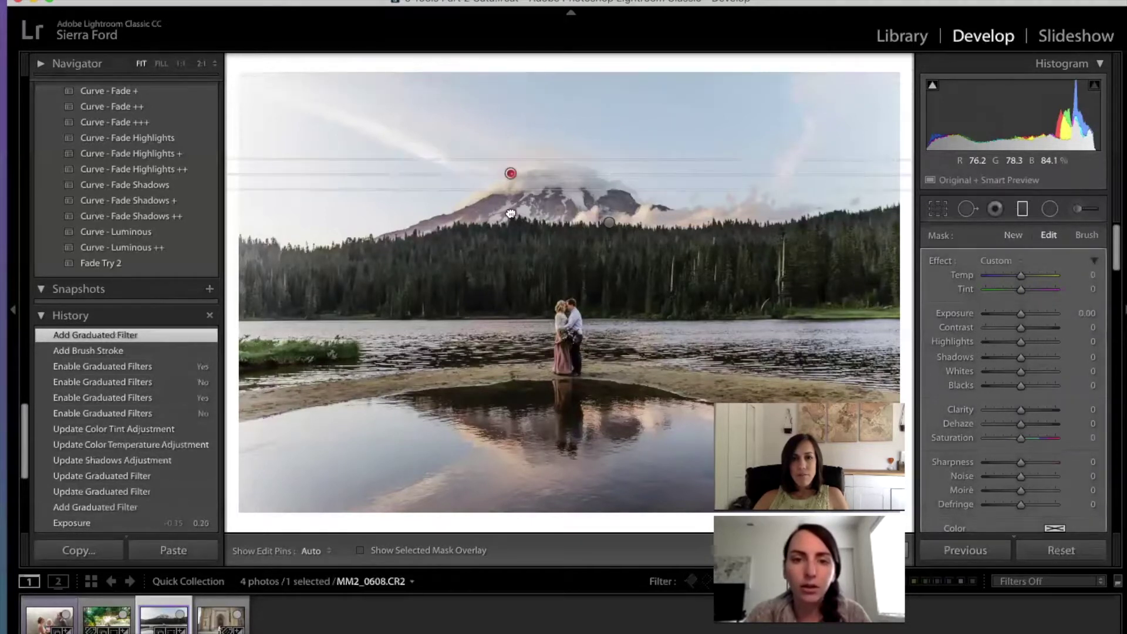
pyautogui.moveTo(511, 209); pyautogui.dragTo(514, 262)
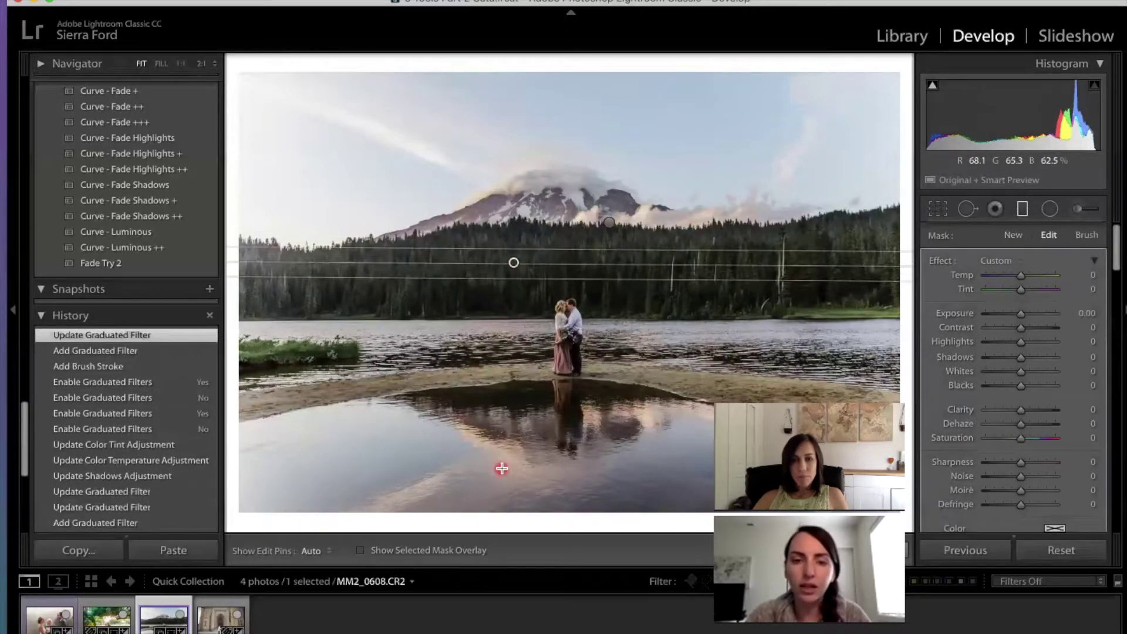
# Step: Show the selected mask overlay and set the new graduated filter's Range Mask to Luminance
pyautogui.click(361, 551)
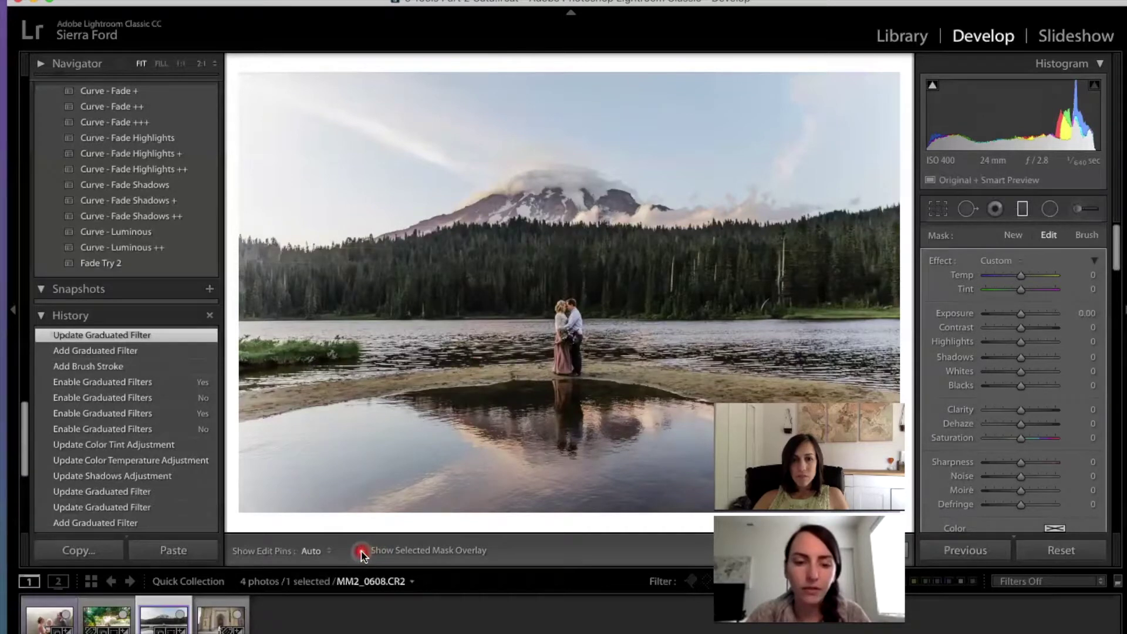
pyautogui.click(361, 552)
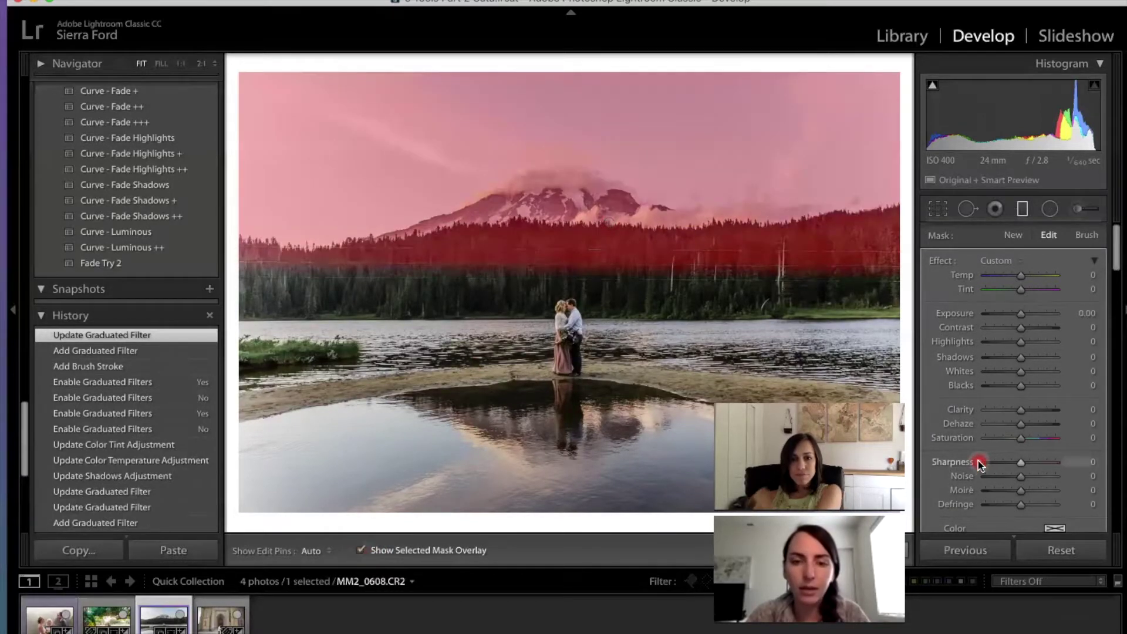
pyautogui.scroll(-3, 980, 464)
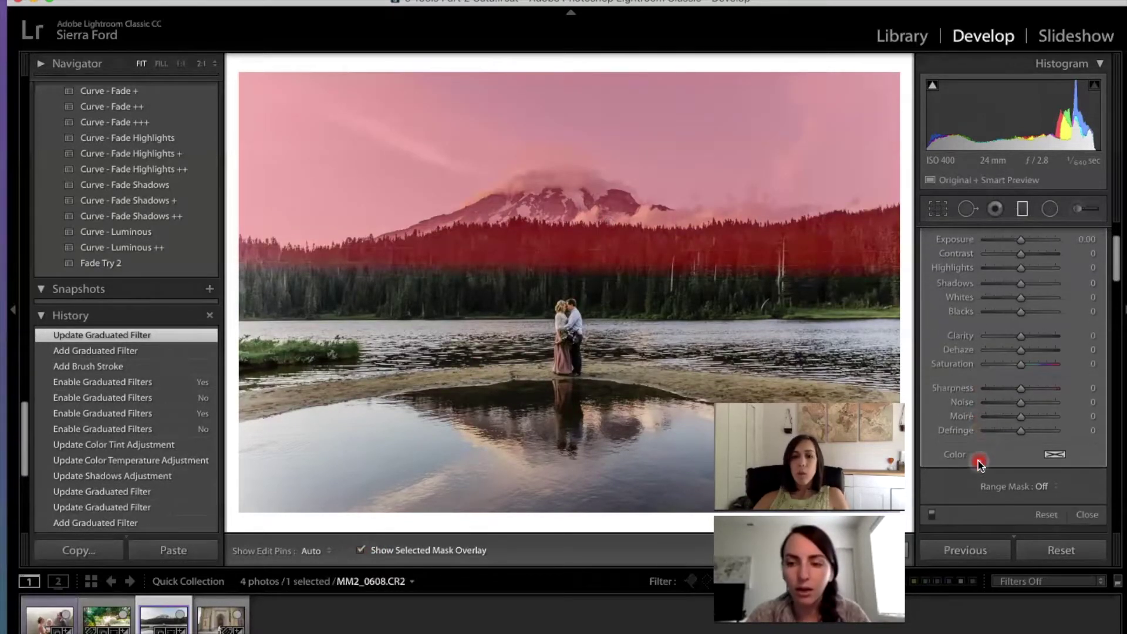
pyautogui.click(1043, 487)
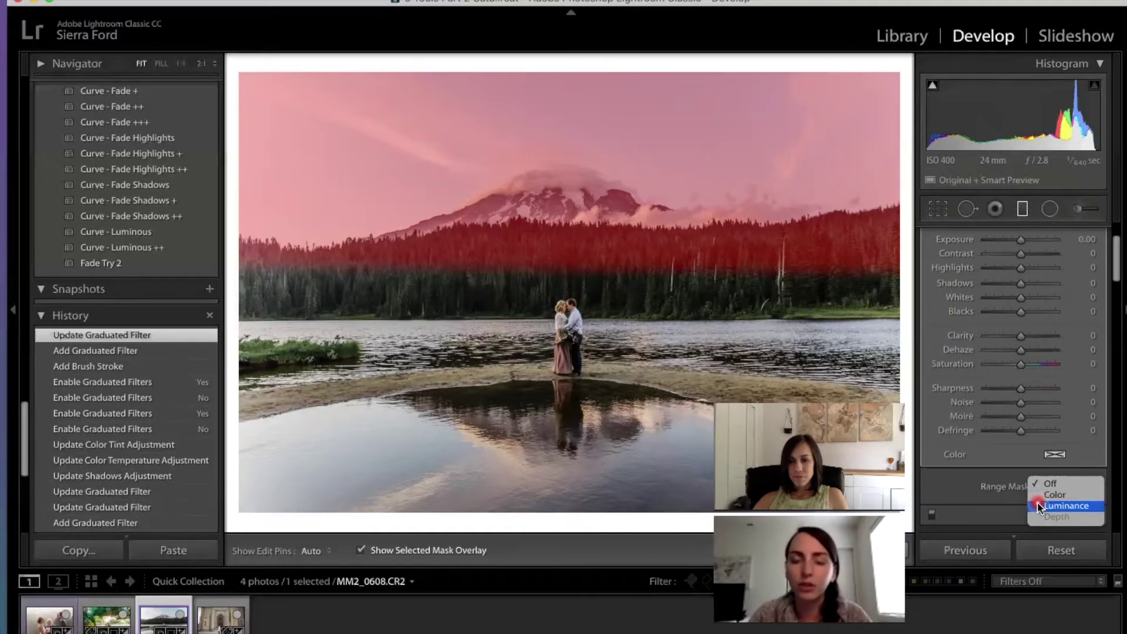
pyautogui.click(1038, 506)
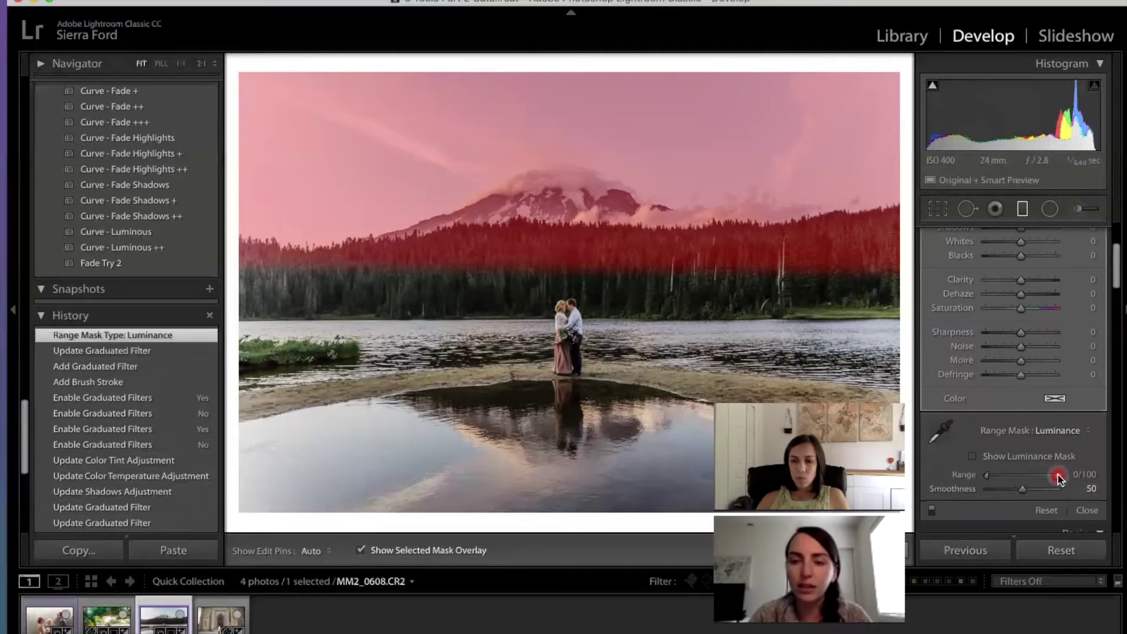
# Step: Try a luminance range of 0/15 to limit the mask to the dark areas, and reset the range to 0/100
pyautogui.moveTo(1057, 478); pyautogui.dragTo(998, 476)
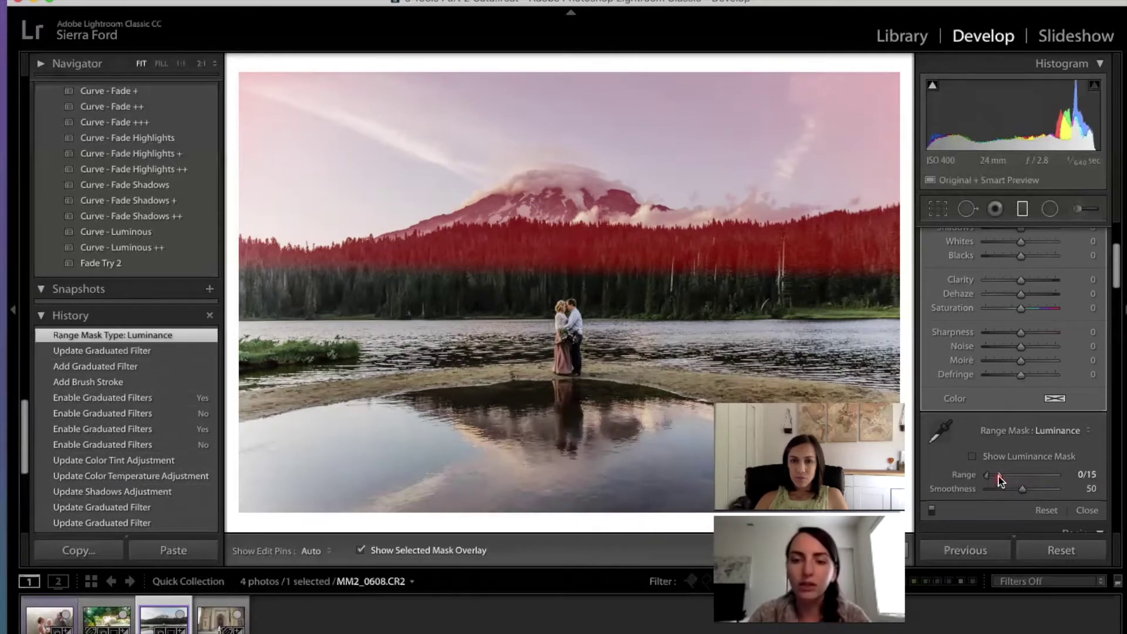
pyautogui.doubleClick(1000, 478)
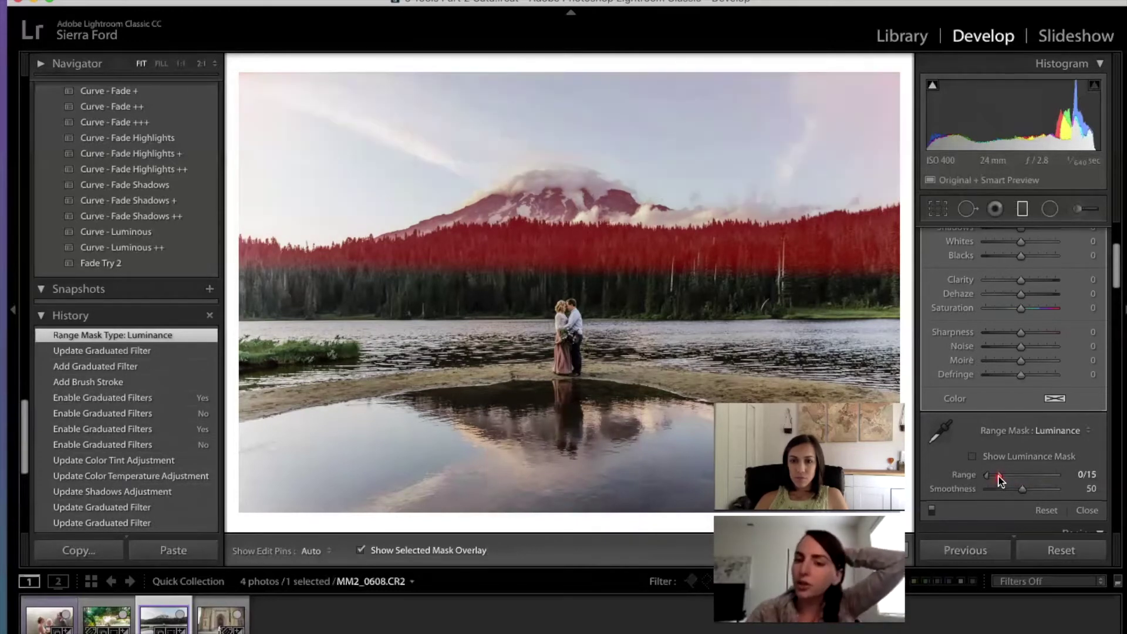
pyautogui.click(1081, 489)
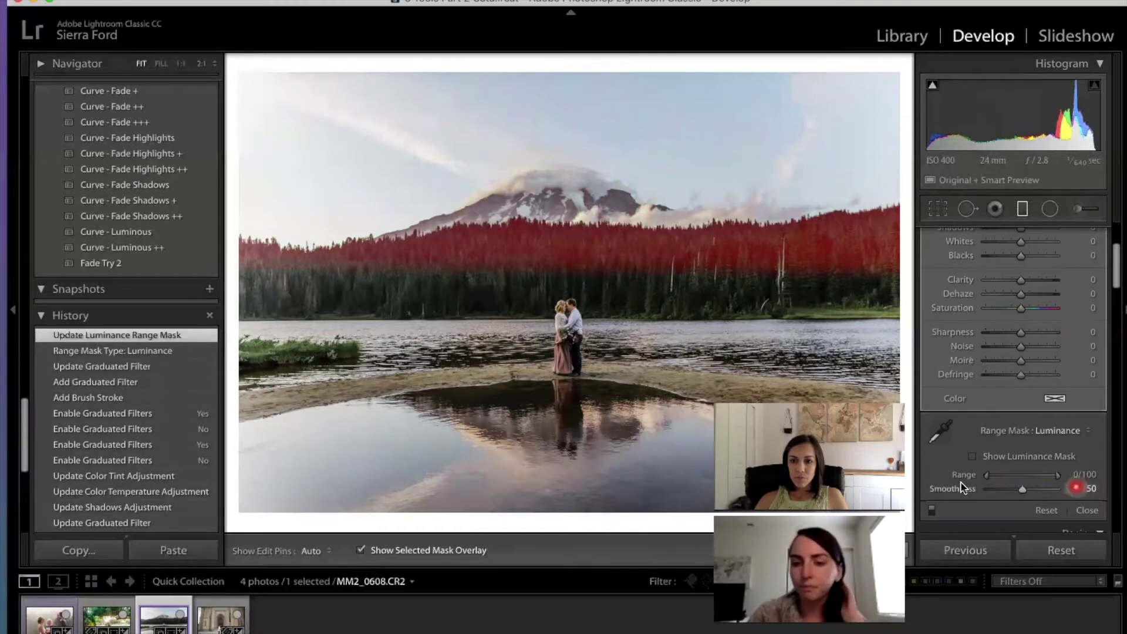
# Step: Set the luminance range to 88/100 to limit the mask to the bright sky, and hide the mask overlay
pyautogui.moveTo(985, 479); pyautogui.dragTo(998, 478)
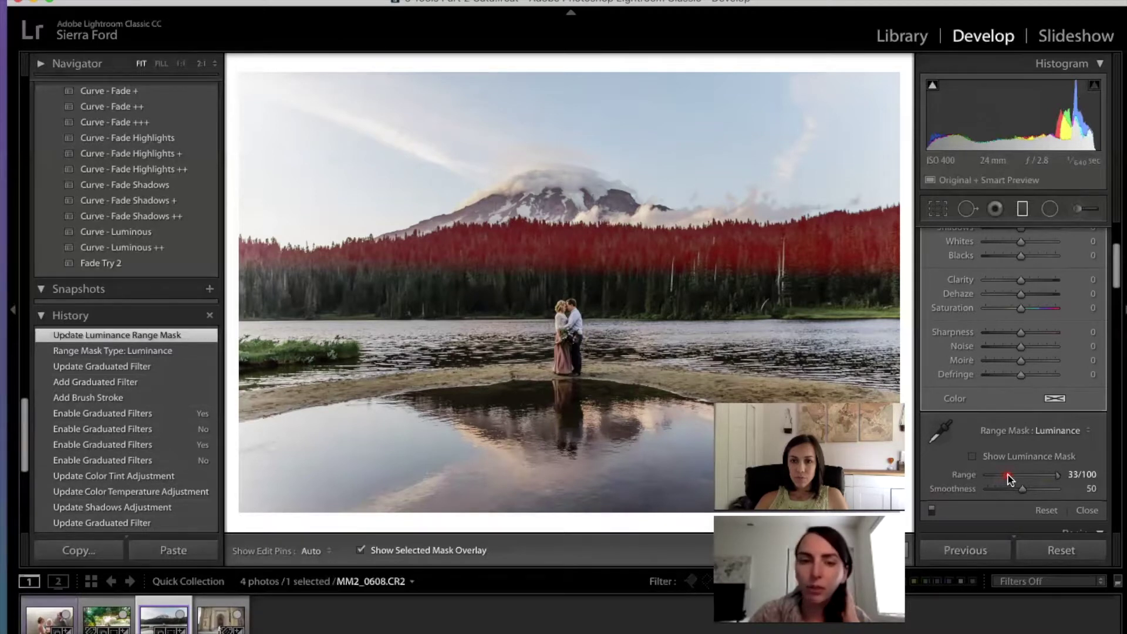
pyautogui.moveTo(1011, 479); pyautogui.dragTo(1021, 479)
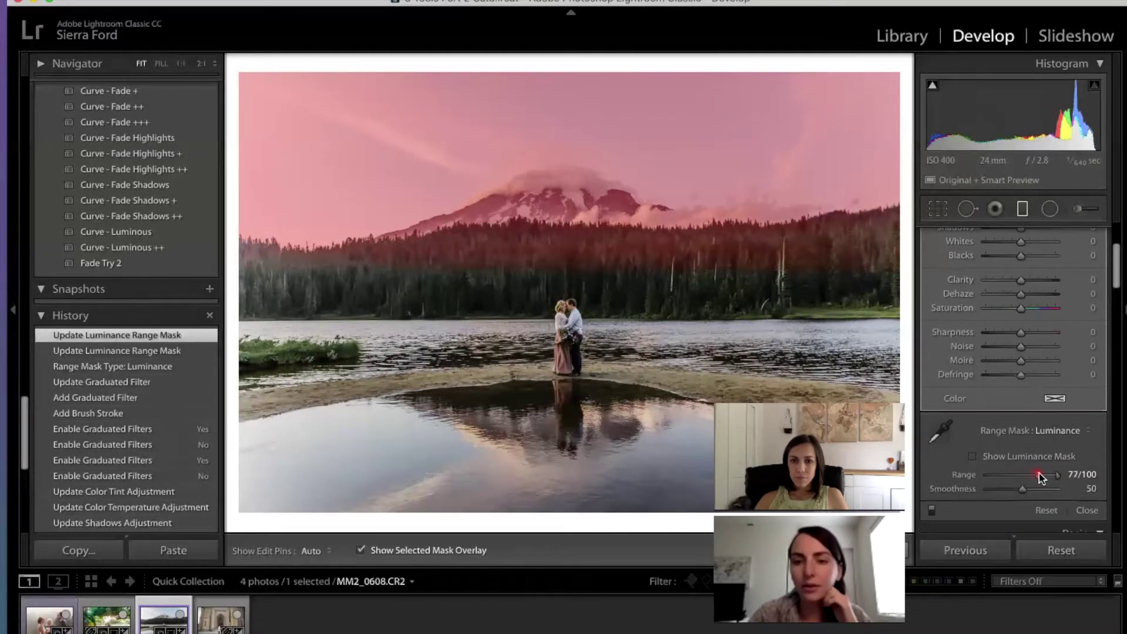
pyautogui.moveTo(1040, 475); pyautogui.dragTo(1046, 475)
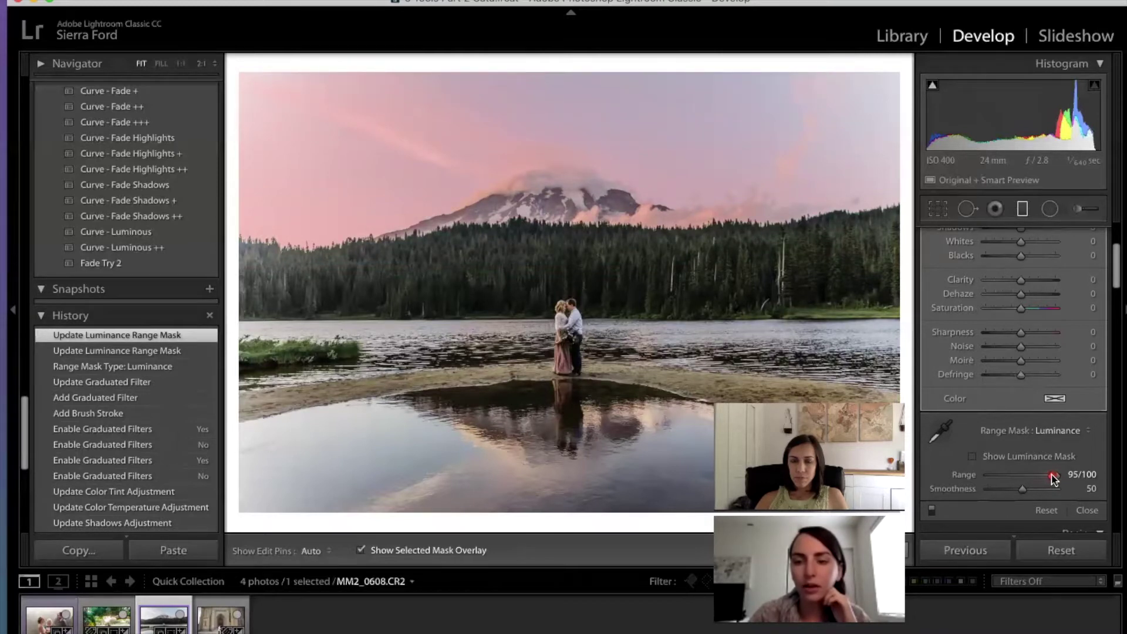
pyautogui.moveTo(1053, 479); pyautogui.dragTo(1049, 481)
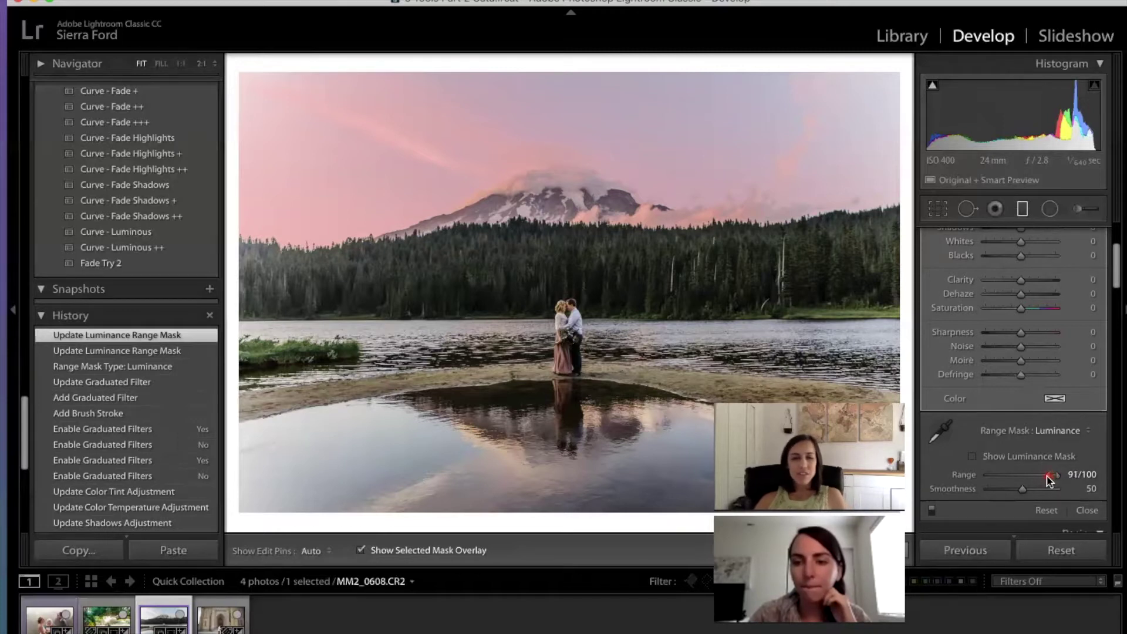
pyautogui.moveTo(1049, 481); pyautogui.dragTo(1045, 480)
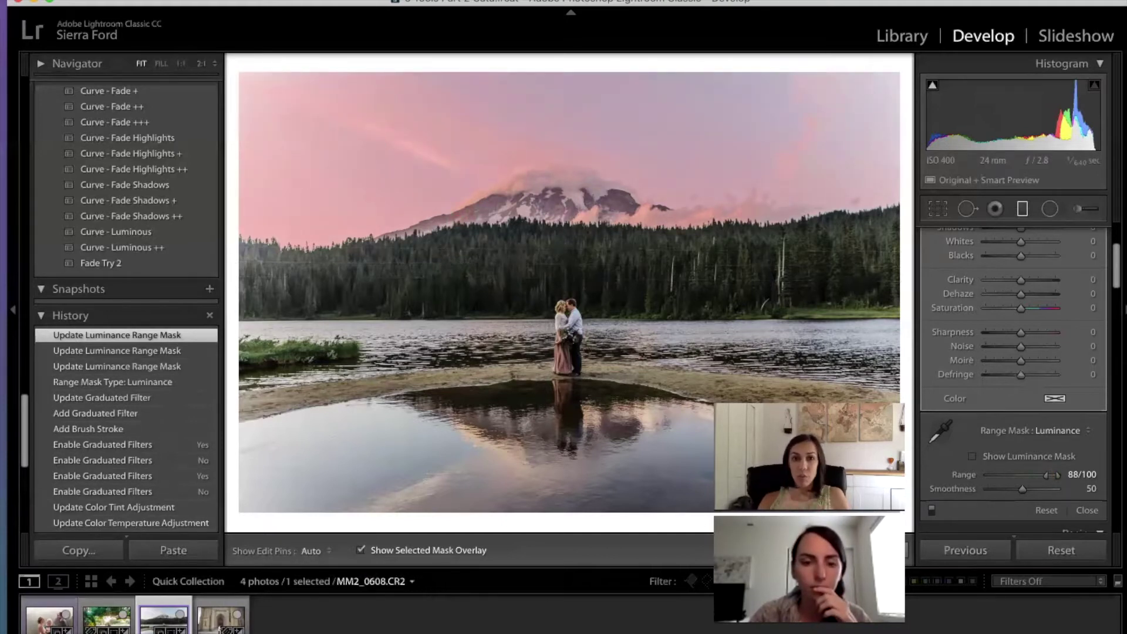
pyautogui.click(360, 551)
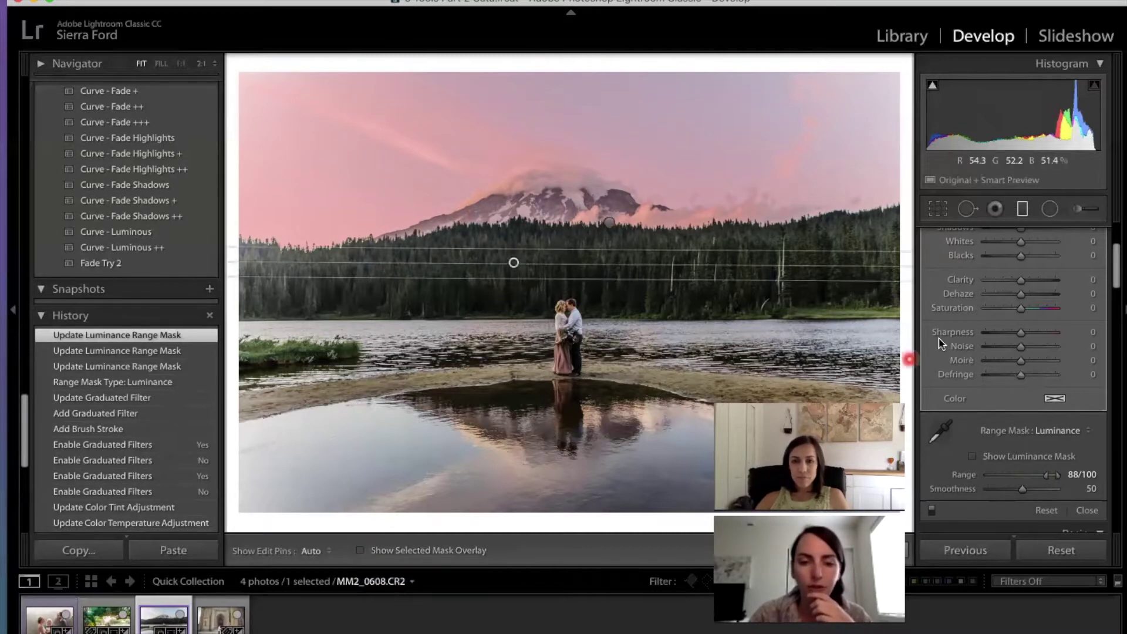
# Step: Try lowering the sky filter's Exposure to -2.34, and reset it to 0
pyautogui.scroll(5, 1005, 288)
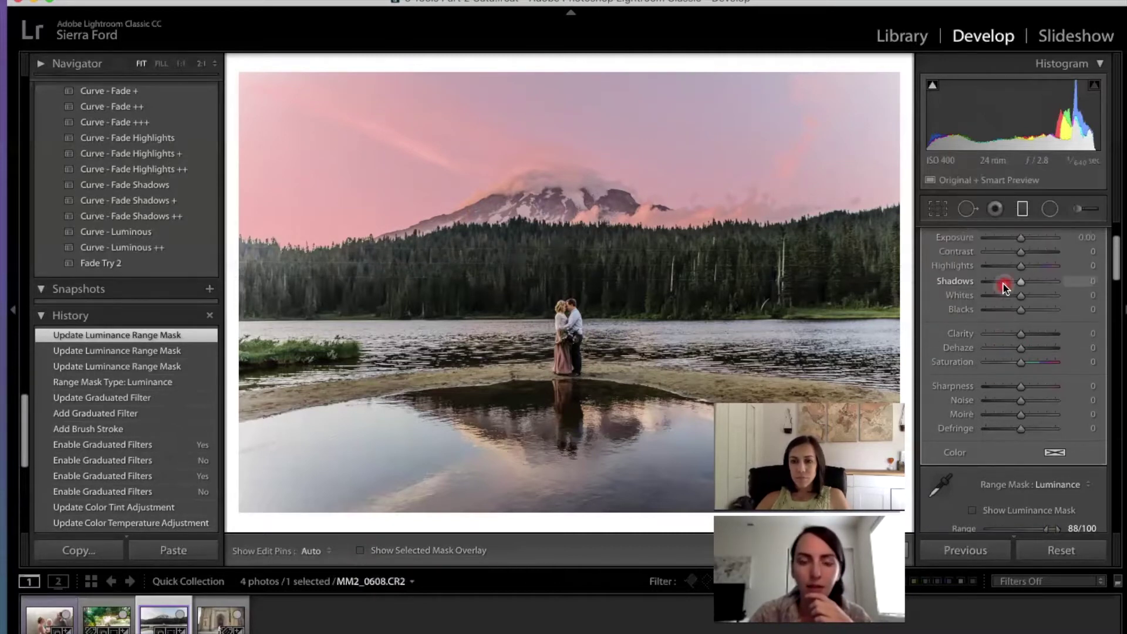
pyautogui.doubleClick(1005, 287)
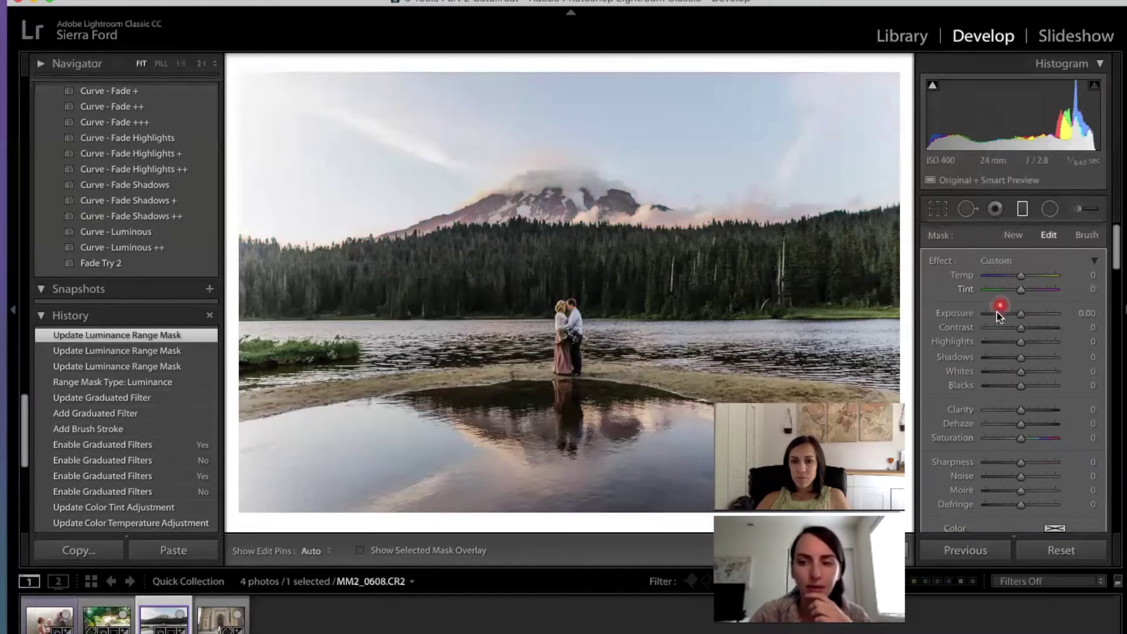
pyautogui.click(995, 314)
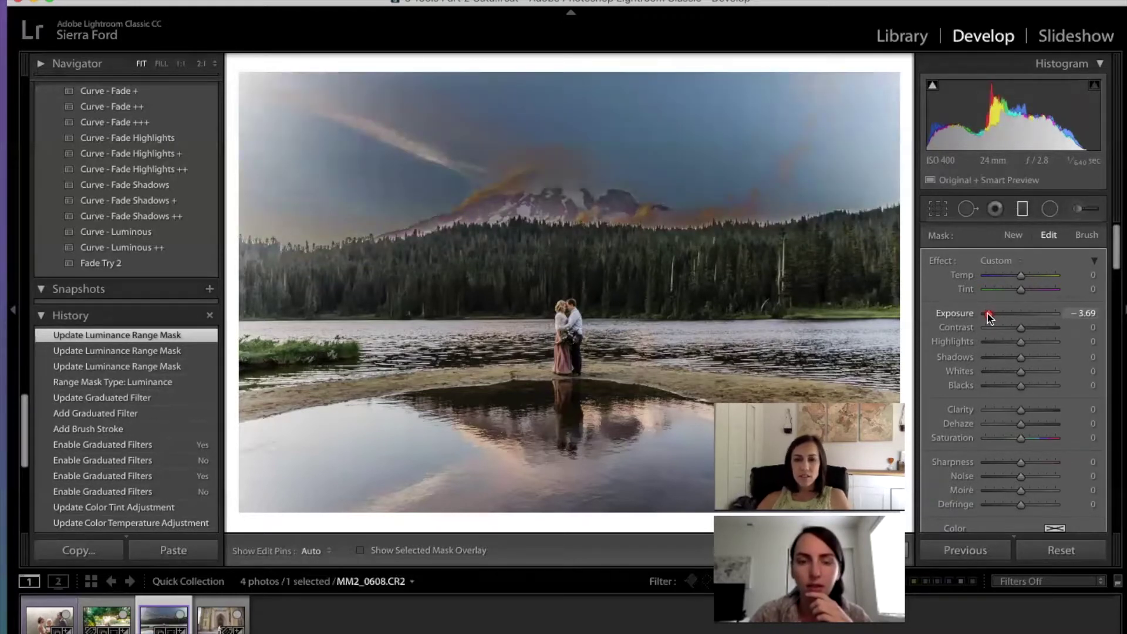
pyautogui.moveTo(991, 317); pyautogui.dragTo(1000, 313)
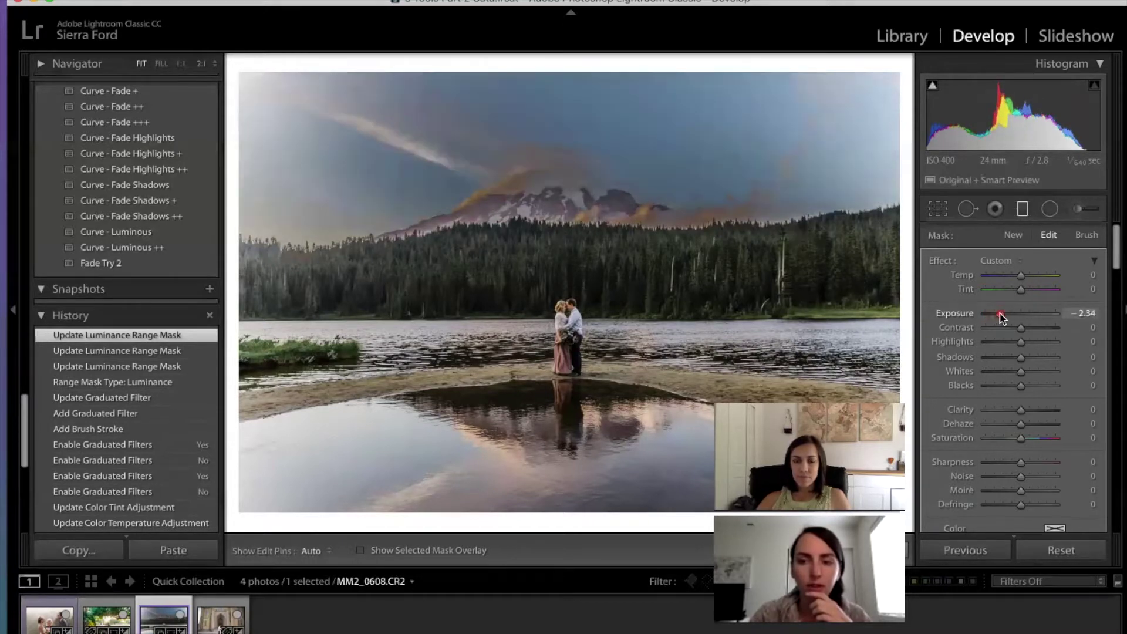
pyautogui.doubleClick(969, 314)
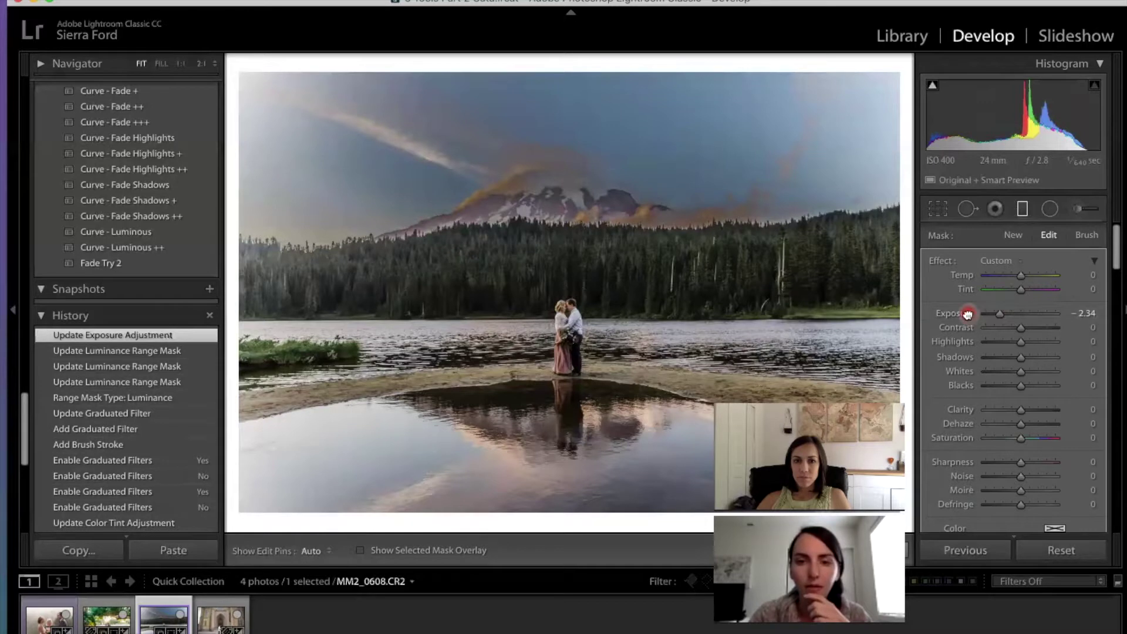
# Step: Set the sky filter's Temp to -21 and Tint to 21
pyautogui.click(1020, 276)
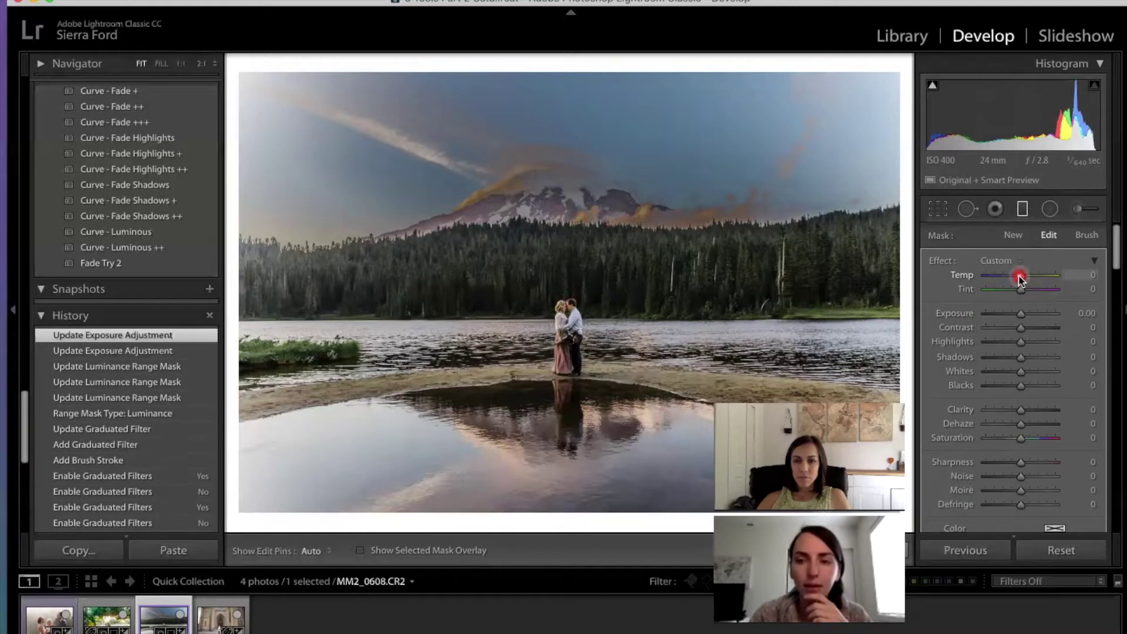
pyautogui.moveTo(1020, 277)
pyautogui.mouseDown()
pyautogui.moveTo(1010, 276)
pyautogui.moveTo(1028, 290)
pyautogui.mouseUp()
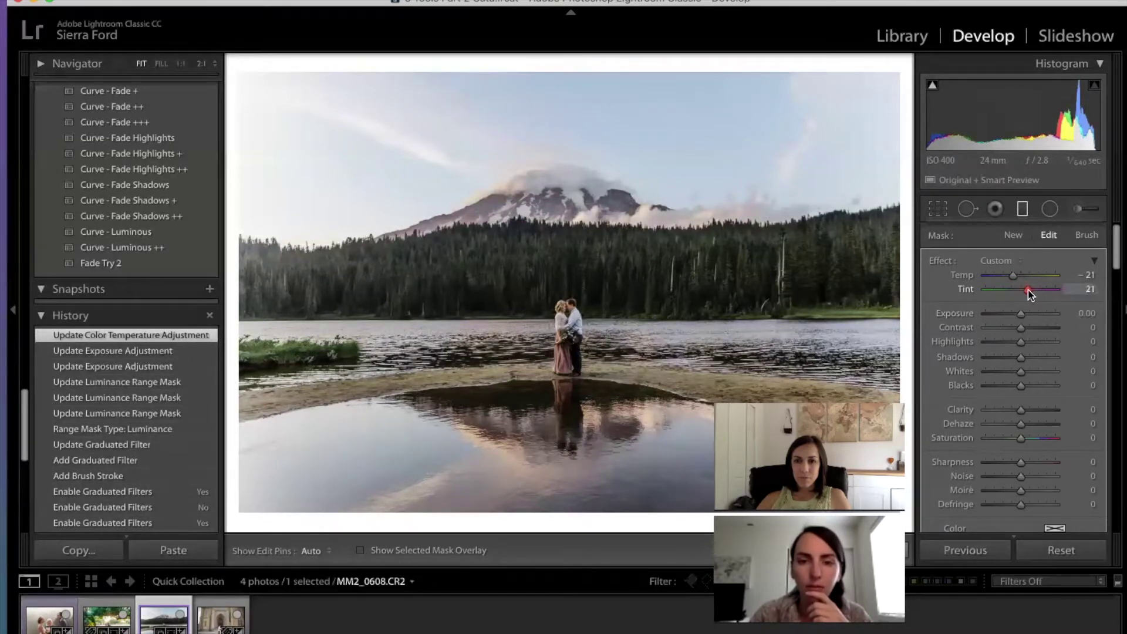
pyautogui.click(1010, 343)
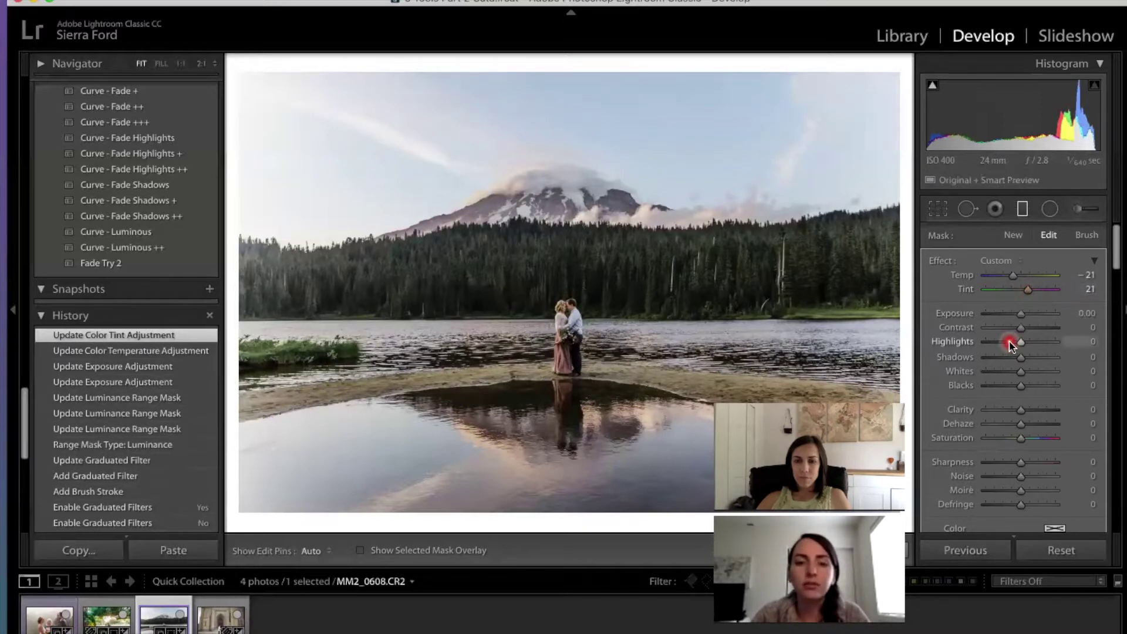
# Step: Switch the sky filter's Range Mask from Luminance to Color and show the selected mask overlay
pyautogui.scroll(-3, 1010, 343)
pyautogui.click(1057, 463)
pyautogui.scroll(-3, 1054, 468)
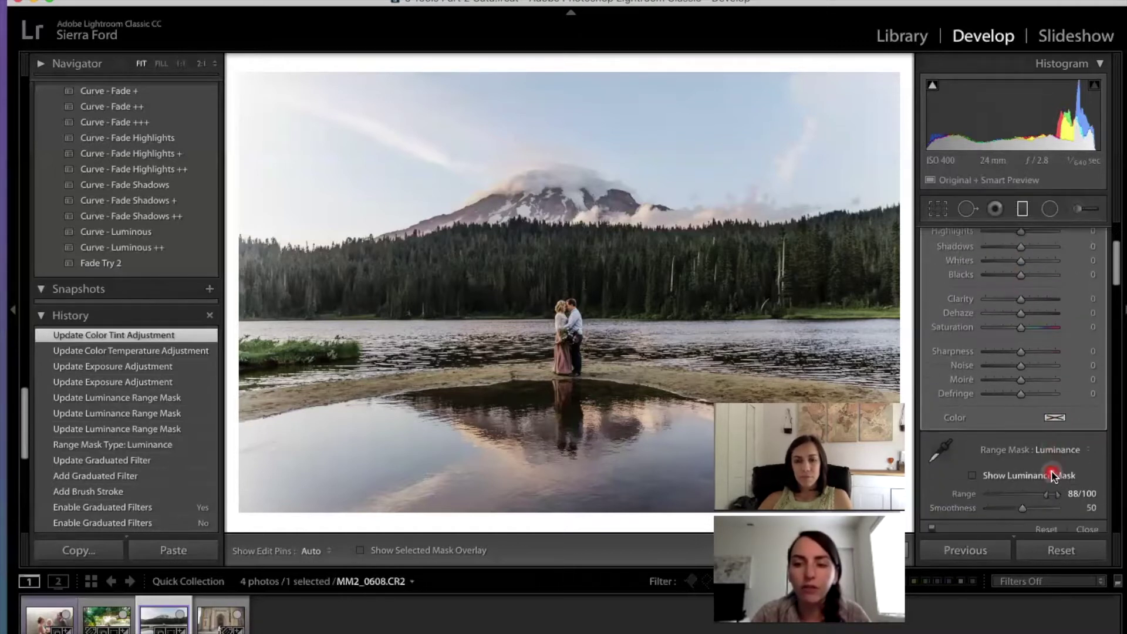
pyautogui.click(1057, 436)
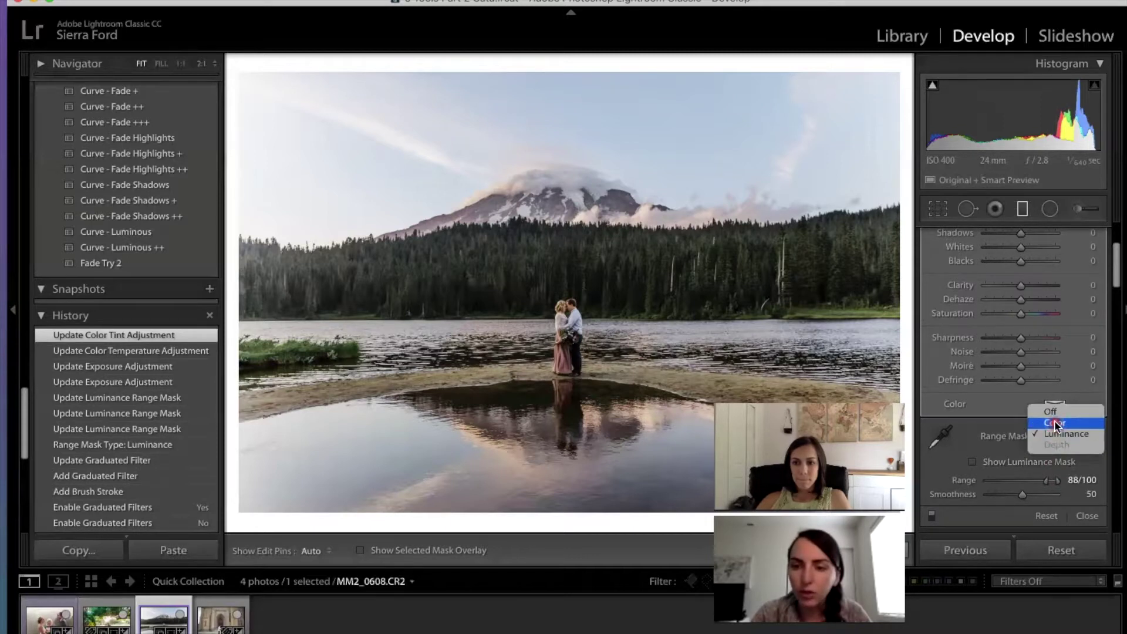
pyautogui.click(1057, 424)
pyautogui.click(360, 550)
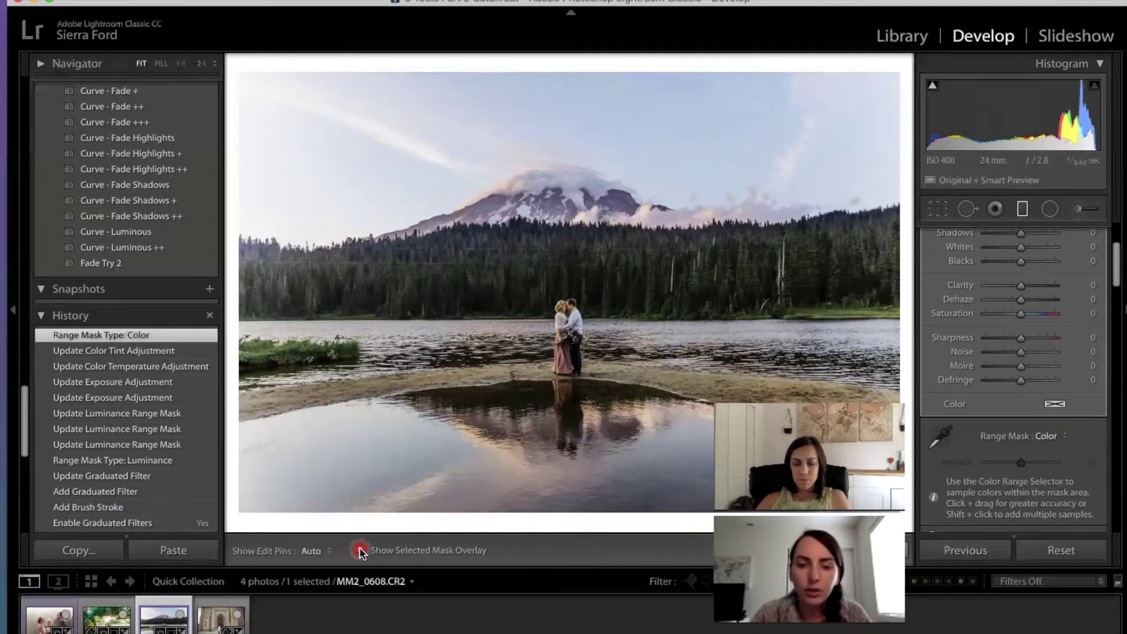
# Step: Sample the dark evergreen trees as the sky filter's color range, and hide the selected mask overlay
pyautogui.click(702, 272)
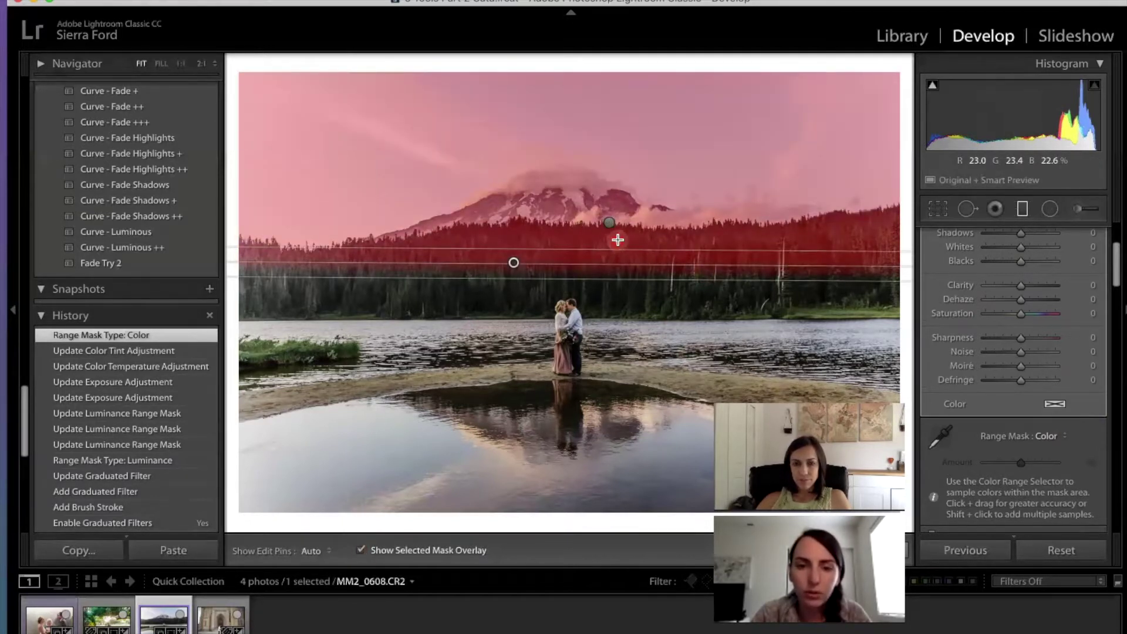
pyautogui.click(939, 437)
pyautogui.click(629, 239)
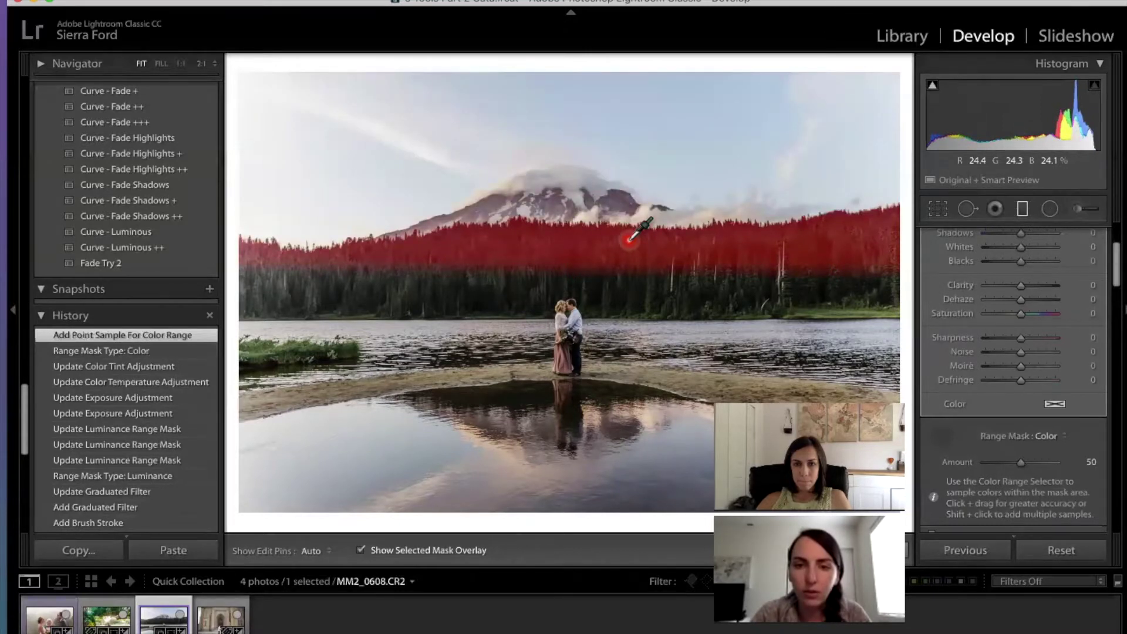
pyautogui.click(358, 551)
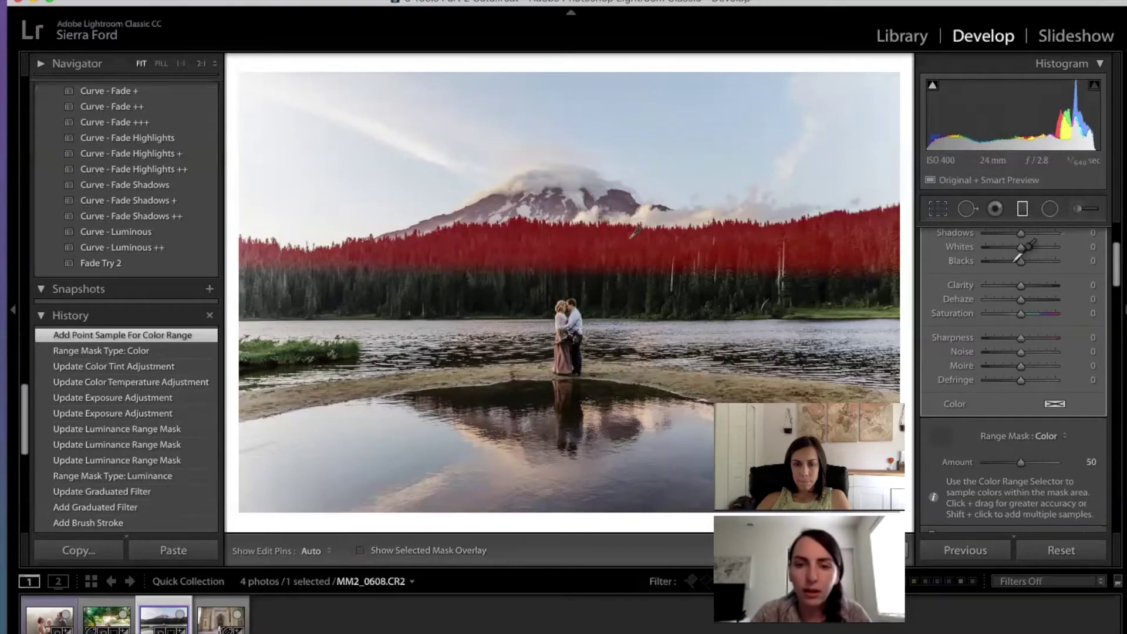
# Step: Set the graduated filter's Temp to 75 and Tint to 48 to warm the masked trees
pyautogui.scroll(5, 1017, 262)
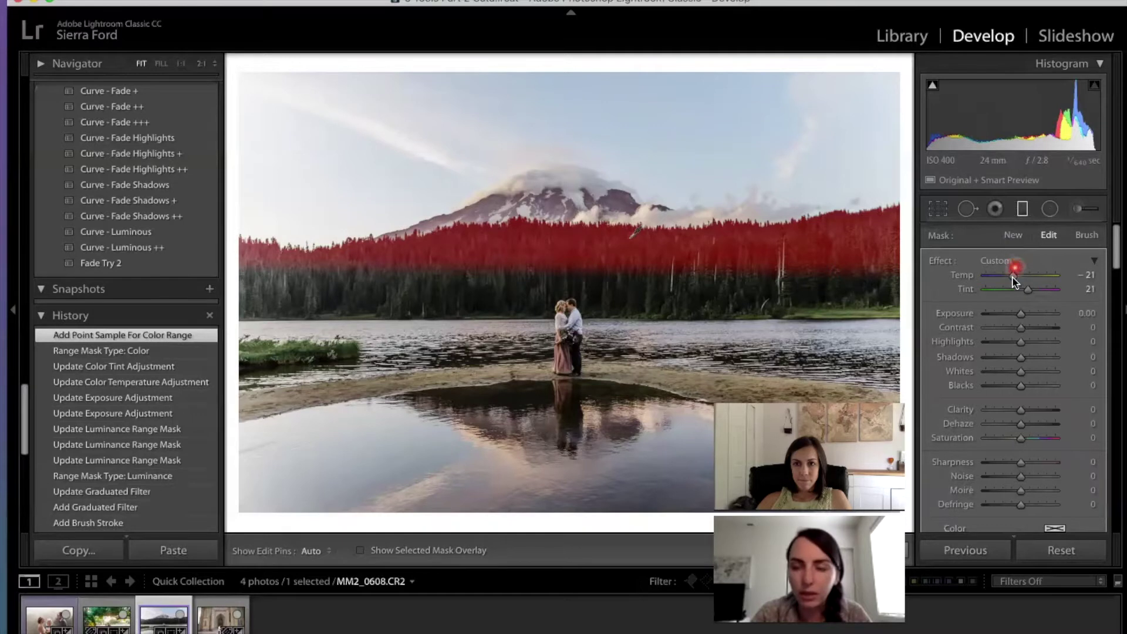
pyautogui.click(1048, 277)
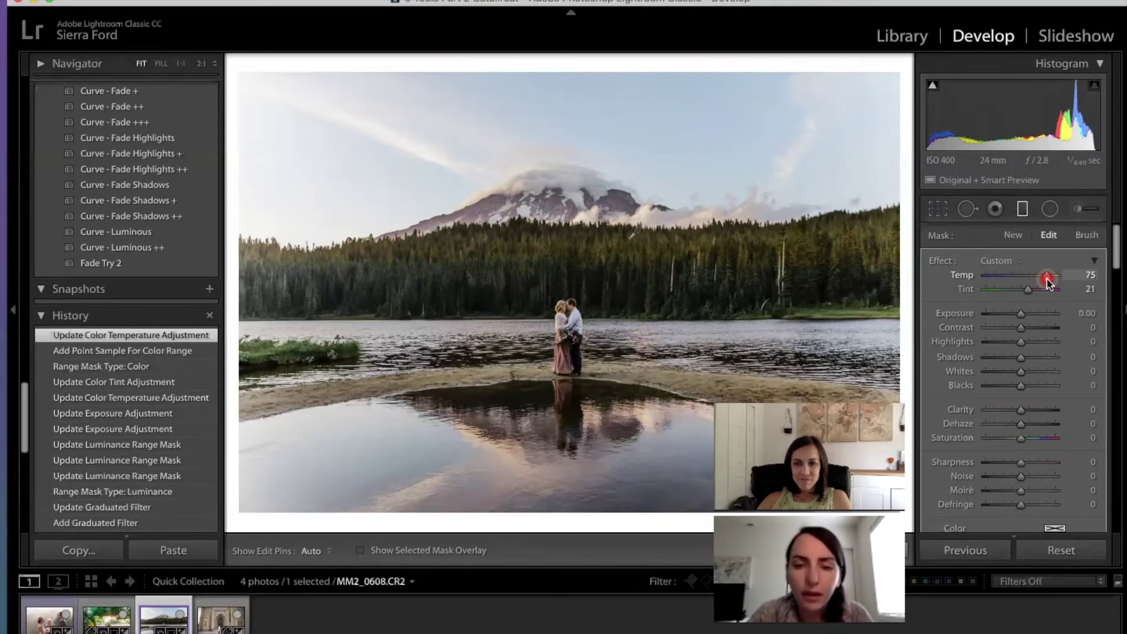
pyautogui.click(1031, 288)
pyautogui.moveTo(1030, 287); pyautogui.dragTo(1040, 290)
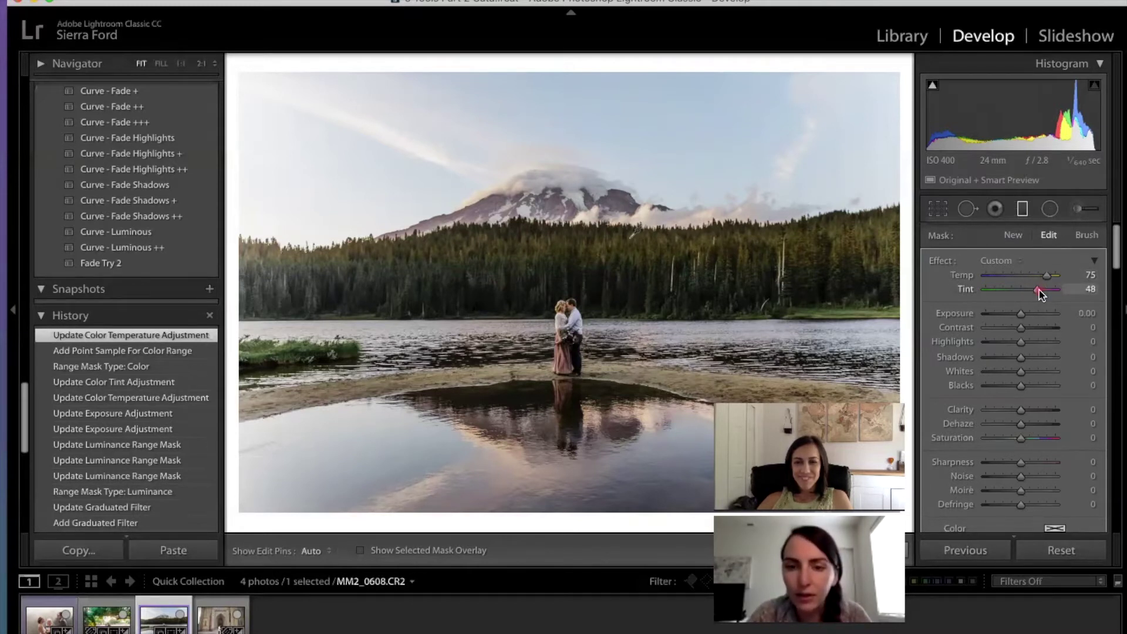
pyautogui.moveTo(1039, 290); pyautogui.dragTo(1040, 290)
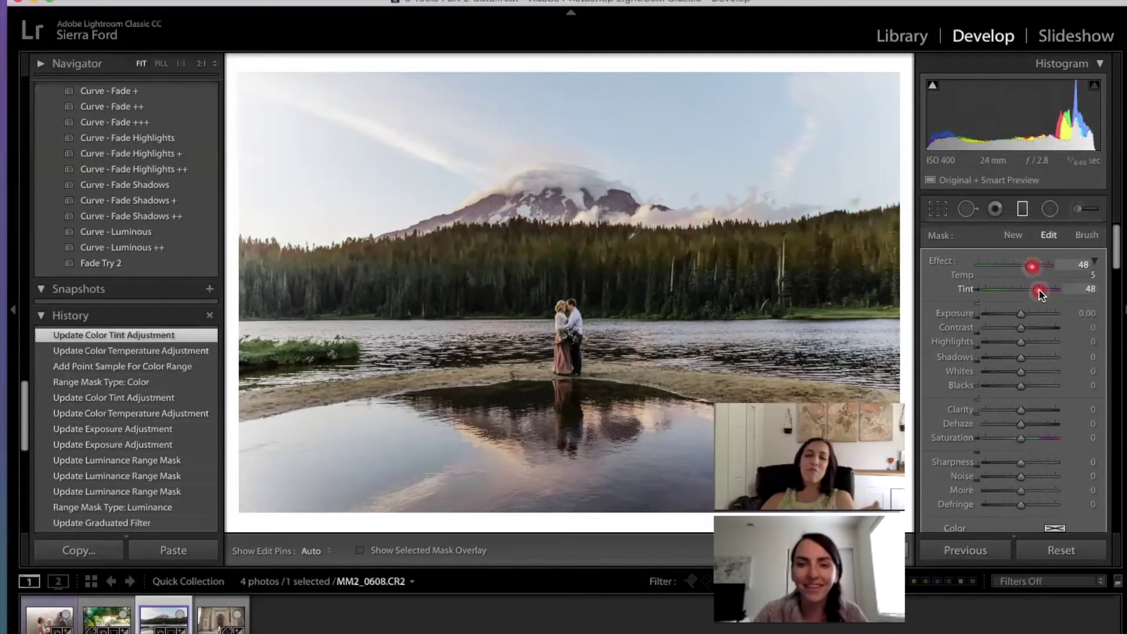
pyautogui.scroll(-1, 1040, 290)
pyautogui.scroll(-3, 1039, 290)
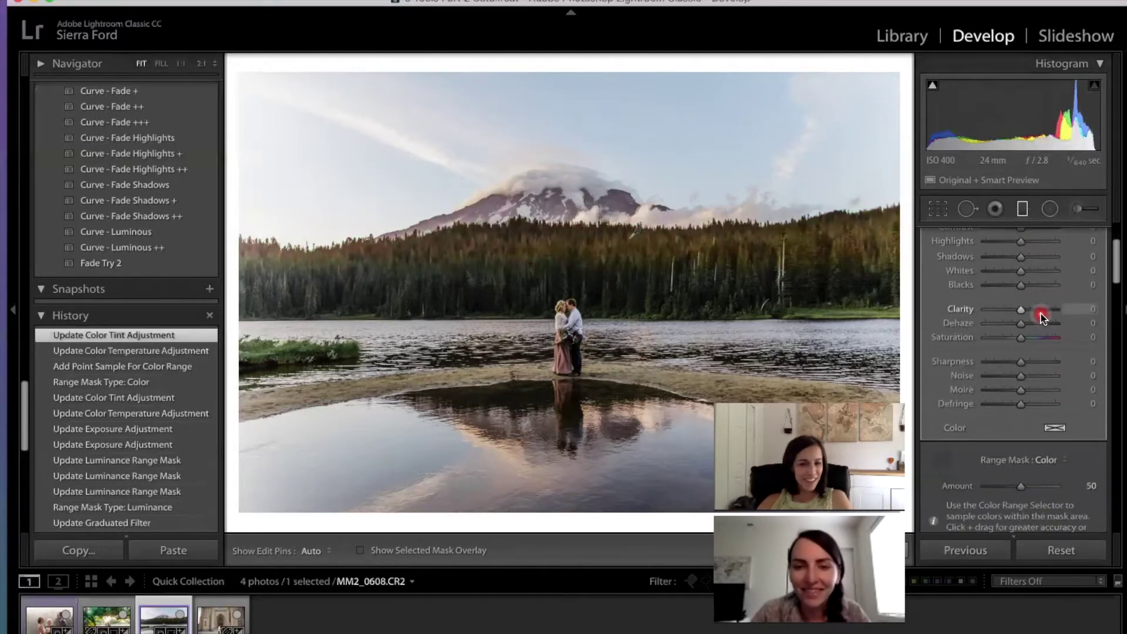
pyautogui.scroll(-1, 1040, 317)
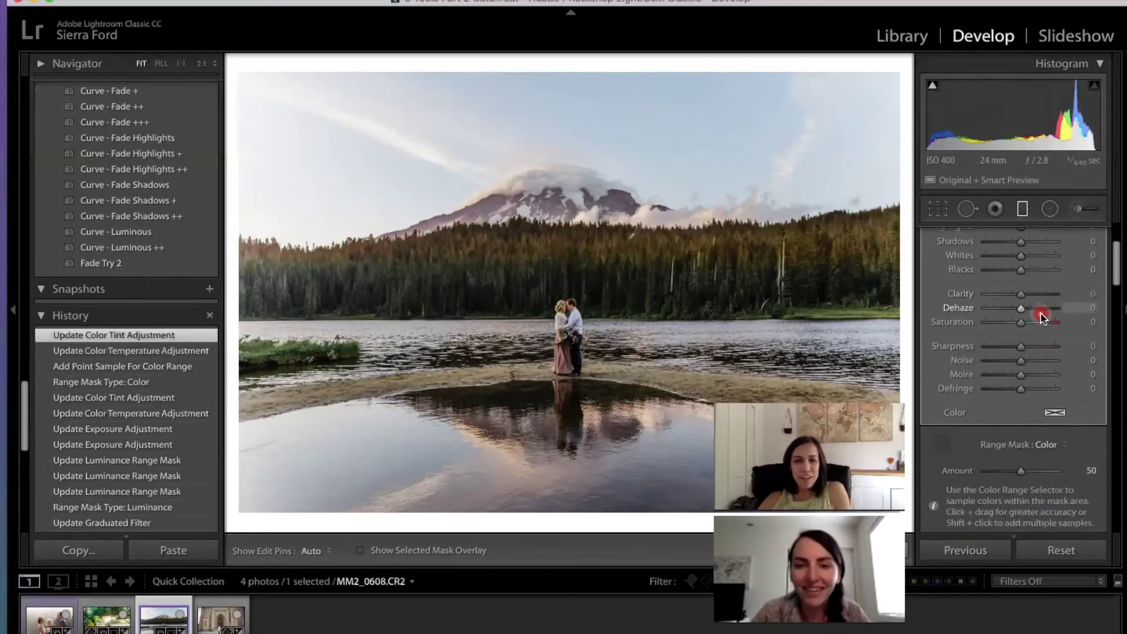
pyautogui.scroll(-2, 1040, 317)
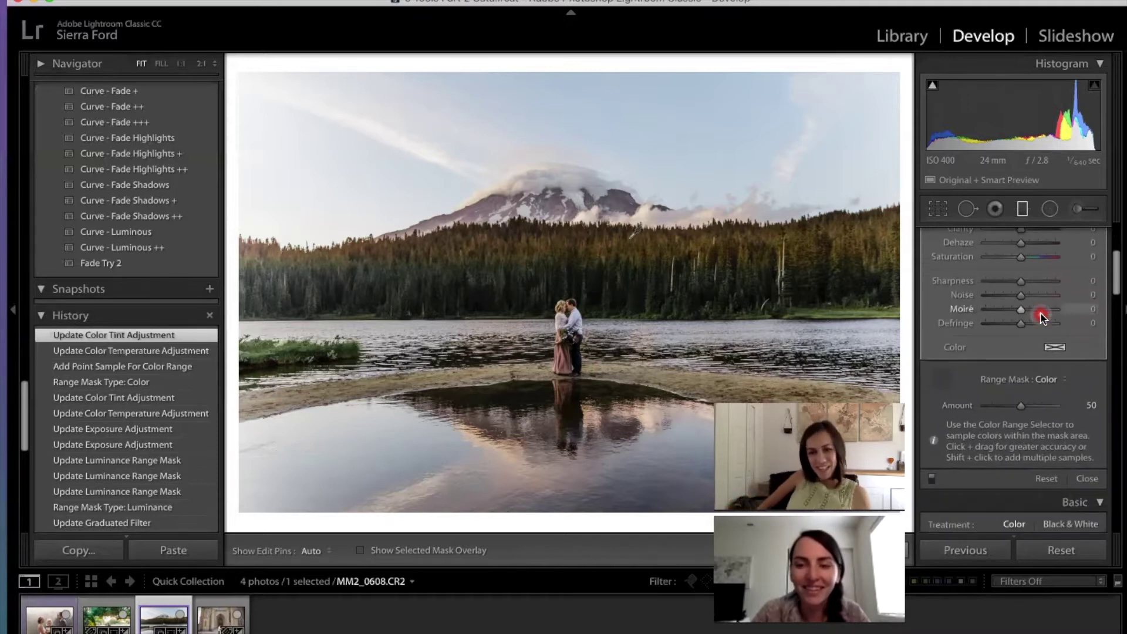
pyautogui.scroll(-1, 1040, 317)
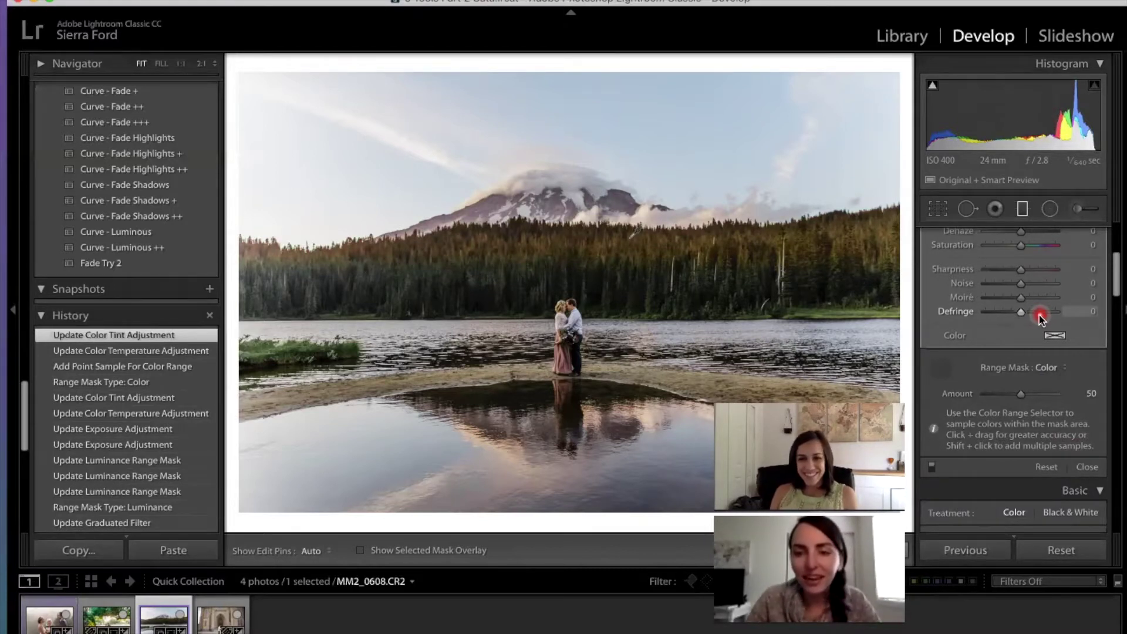
pyautogui.scroll(-3, 1041, 317)
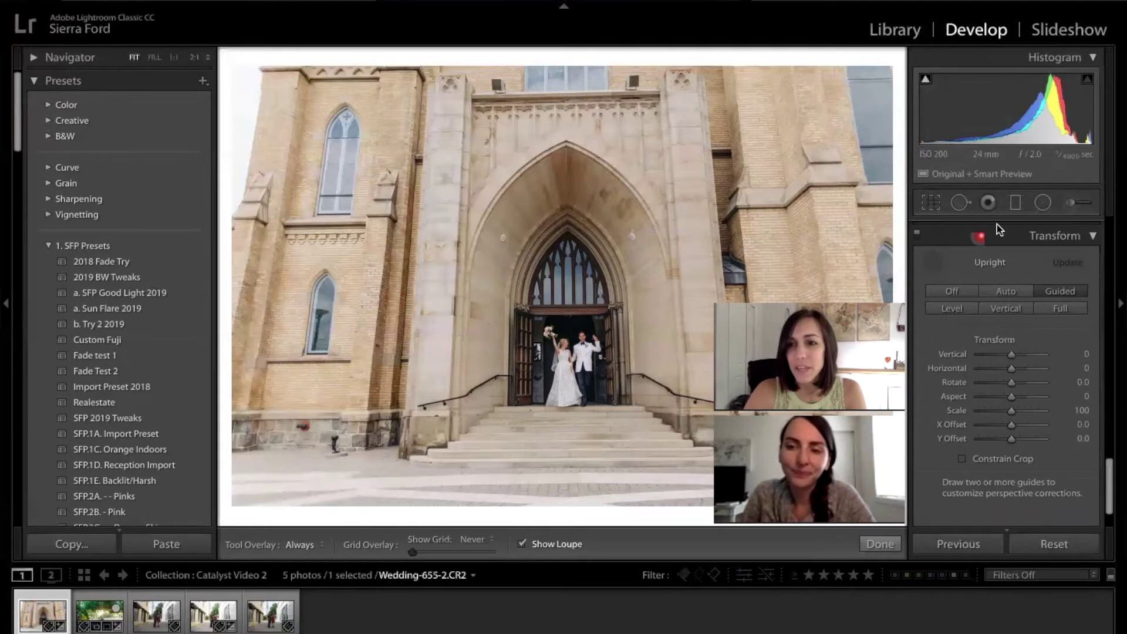
# Step: Use the Guided Upright tool to draw a vertical guide along the left edge of the church's stone entrance
pyautogui.click(933, 264)
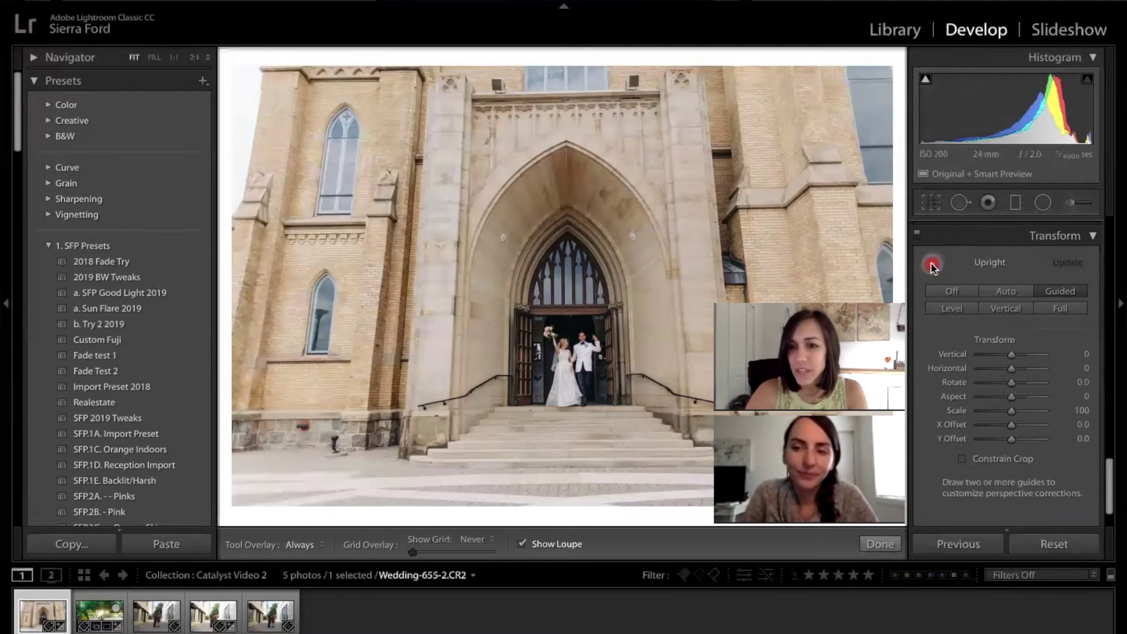
pyautogui.click(933, 266)
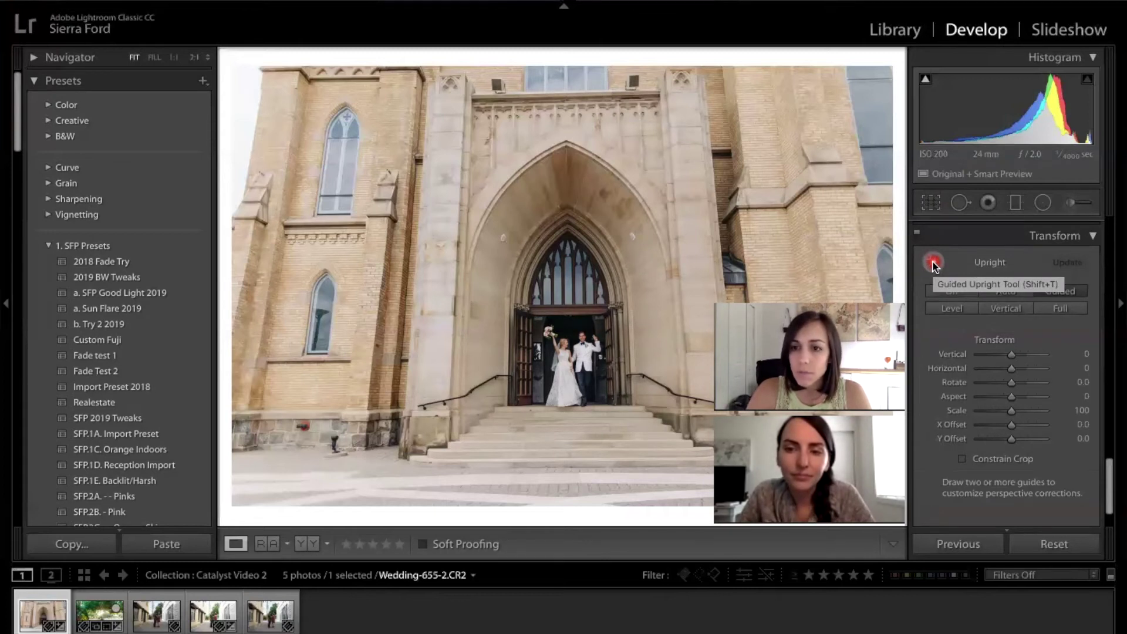
pyautogui.click(933, 262)
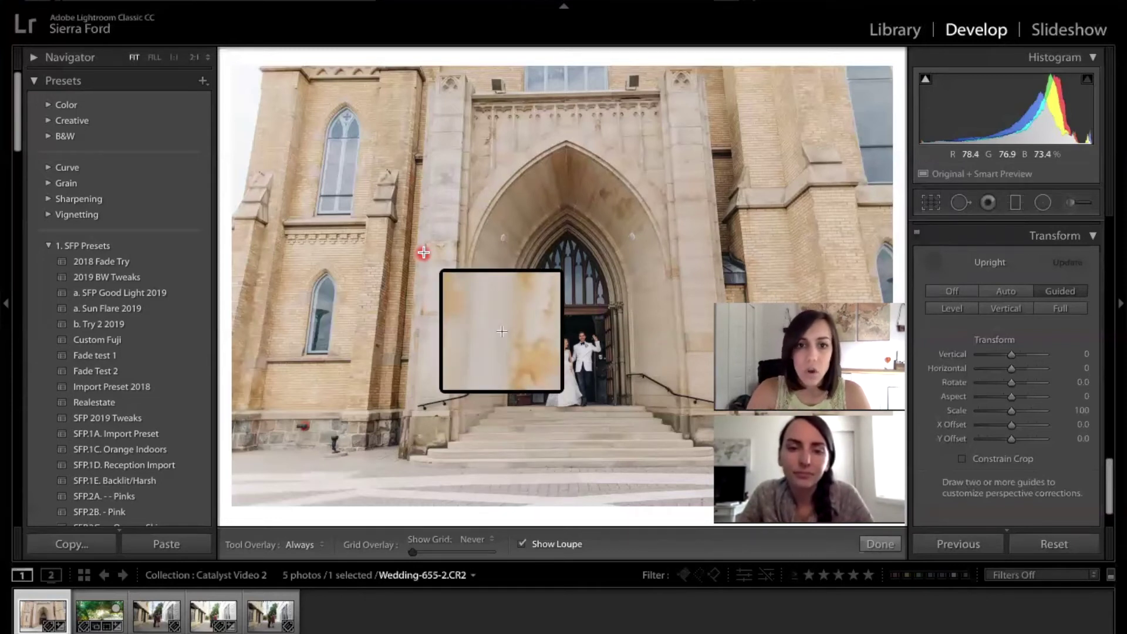
pyautogui.moveTo(457, 206); pyautogui.dragTo(458, 243)
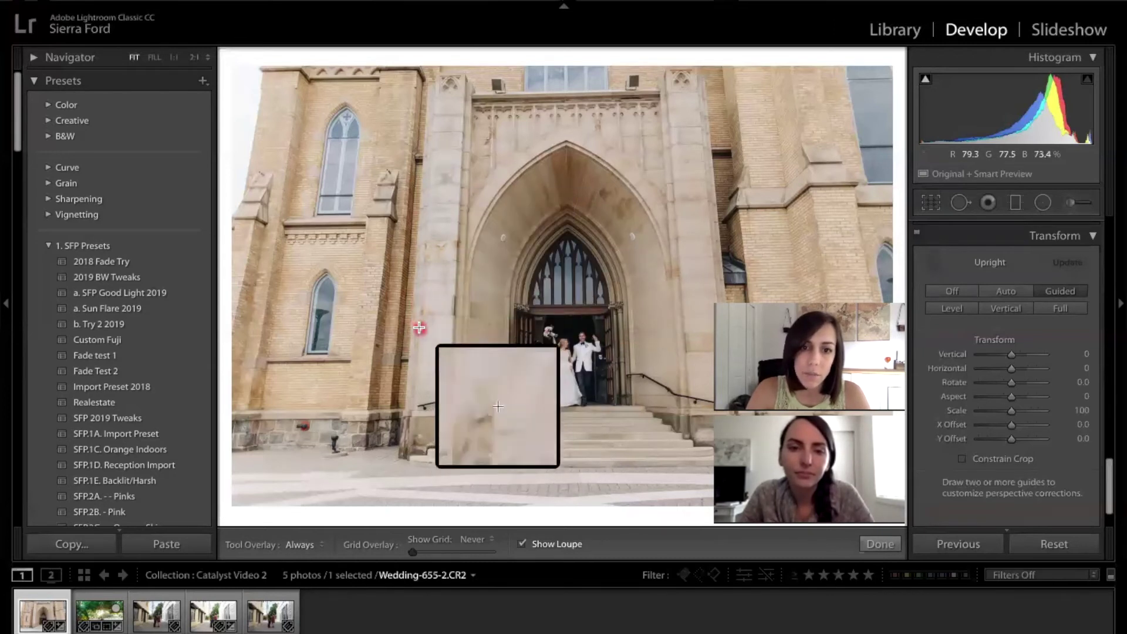
pyautogui.moveTo(423, 234); pyautogui.dragTo(411, 378)
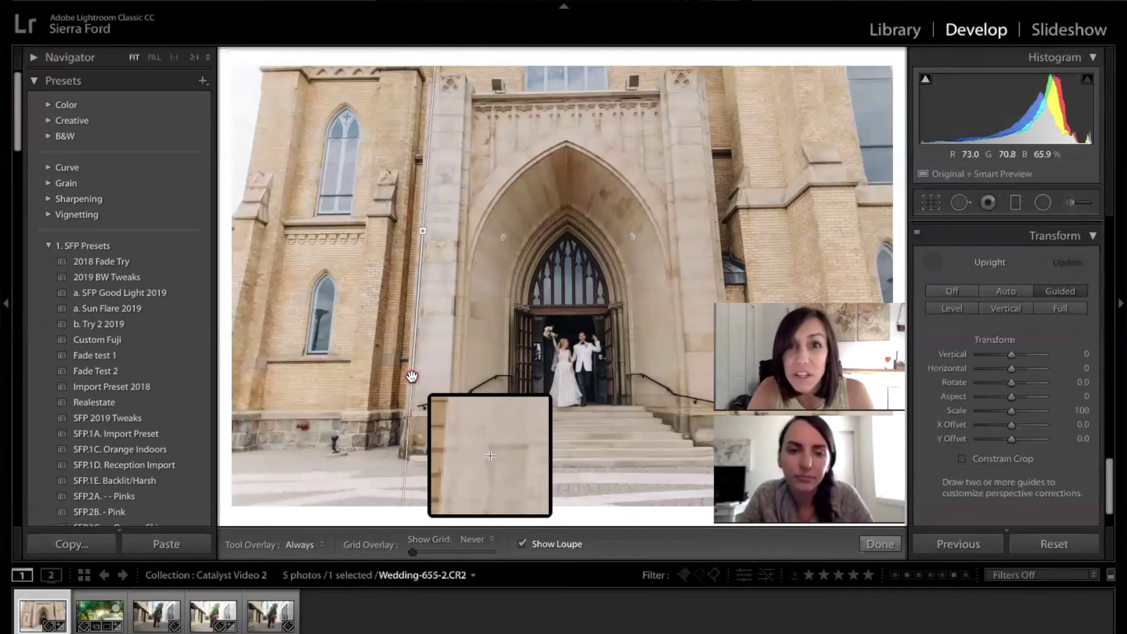
pyautogui.moveTo(412, 376); pyautogui.dragTo(412, 377)
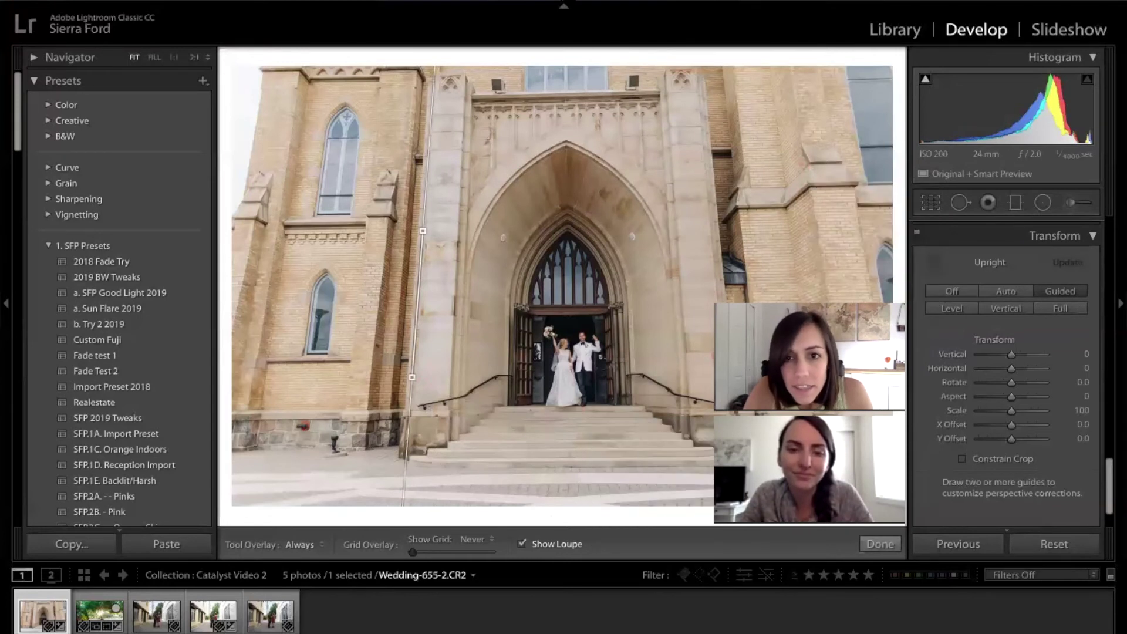
# Step: Add a horizontal upright guide along the ledge above the arch and a vertical guide along the entrance's right stone edge
pyautogui.moveTo(690, 138); pyautogui.dragTo(691, 135)
pyautogui.moveTo(625, 119)
pyautogui.mouseDown()
pyautogui.moveTo(479, 100)
pyautogui.moveTo(671, 94)
pyautogui.mouseUp()
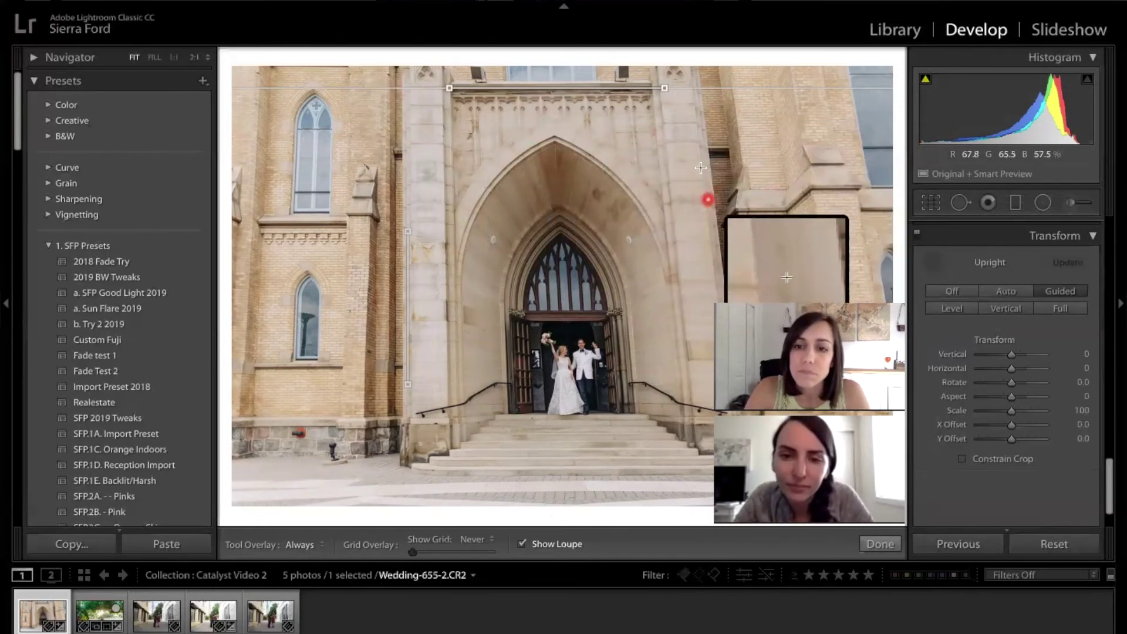
pyautogui.moveTo(699, 143); pyautogui.dragTo(705, 191)
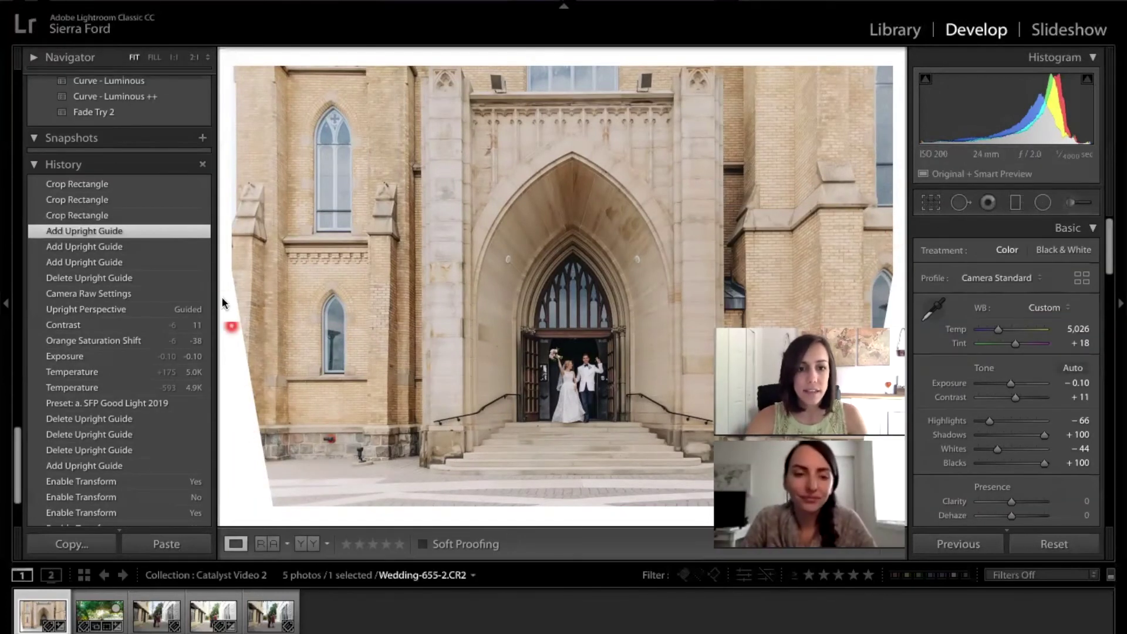
# Step: Crop the straightened church photo at its Original aspect to cut off the white corners, and reposition the image within the crop
pyautogui.click(278, 505)
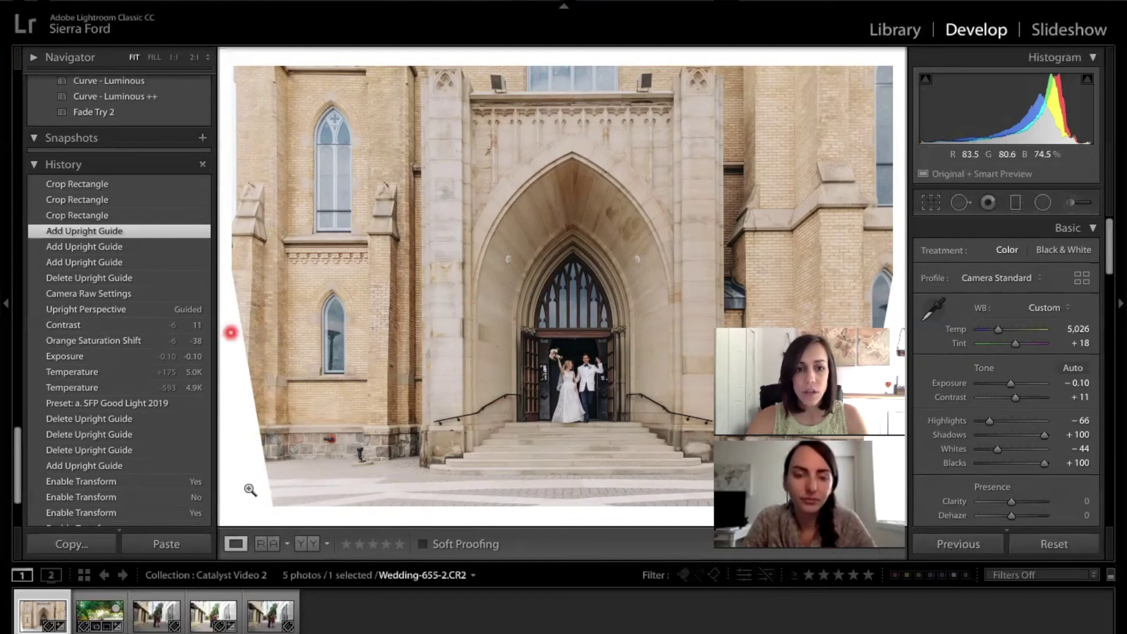
pyautogui.click(931, 204)
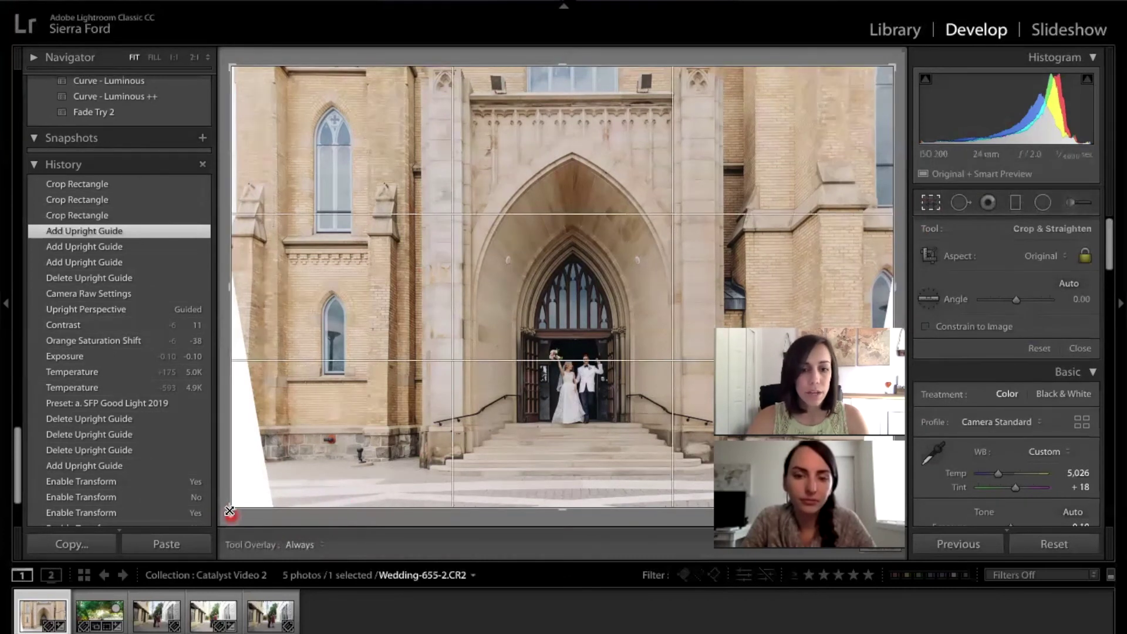
pyautogui.moveTo(230, 510); pyautogui.dragTo(202, 495)
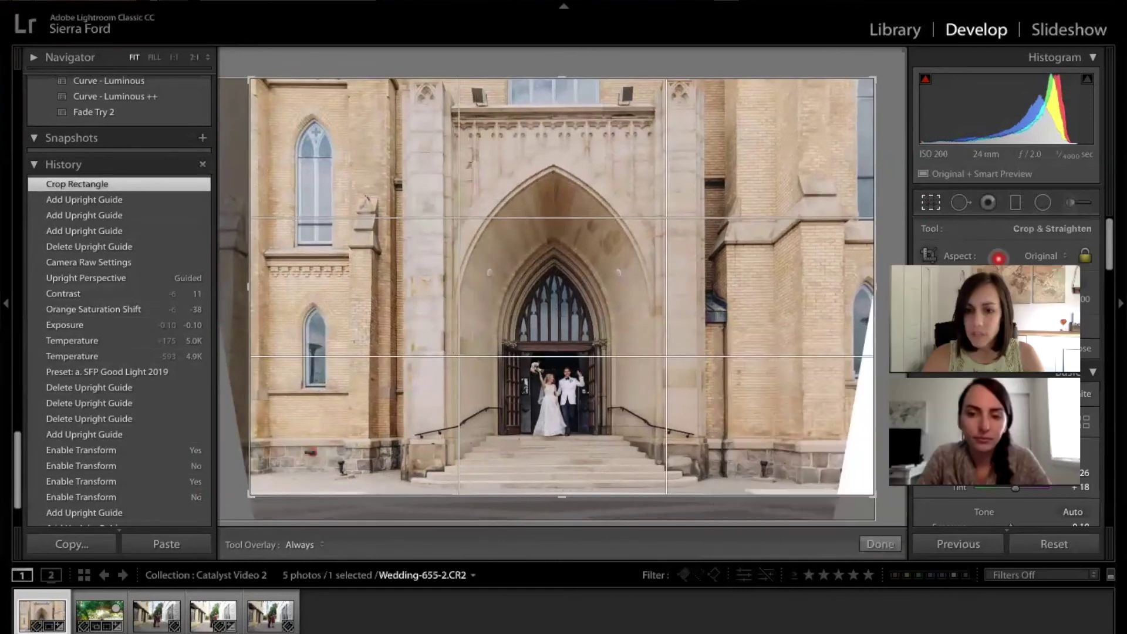
pyautogui.moveTo(876, 493); pyautogui.dragTo(863, 491)
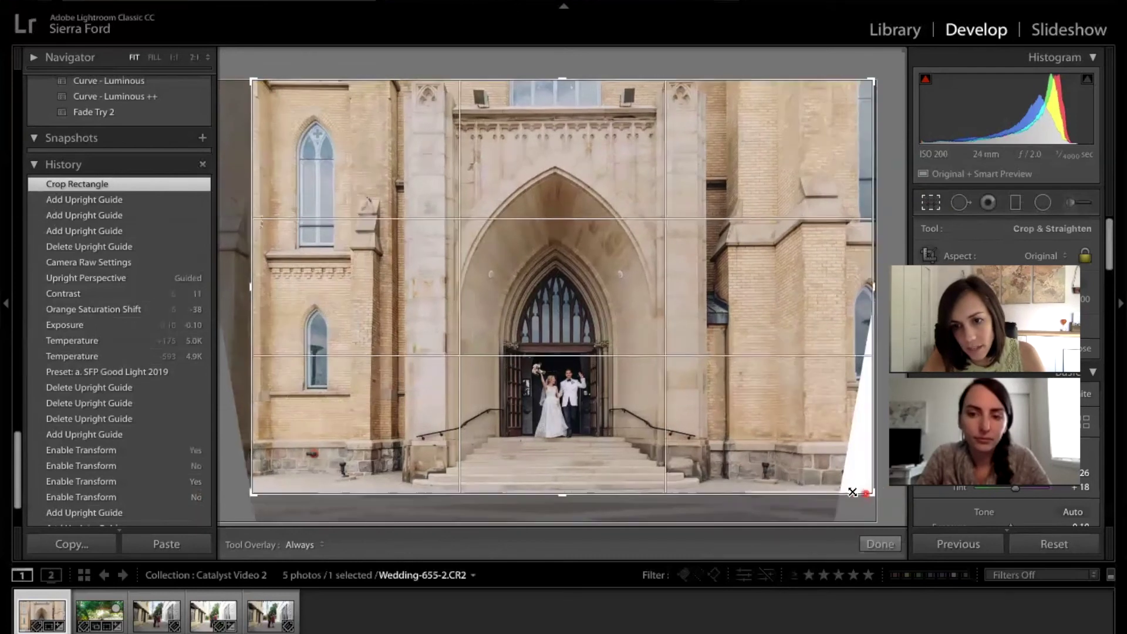
pyautogui.moveTo(760, 352); pyautogui.dragTo(760, 349)
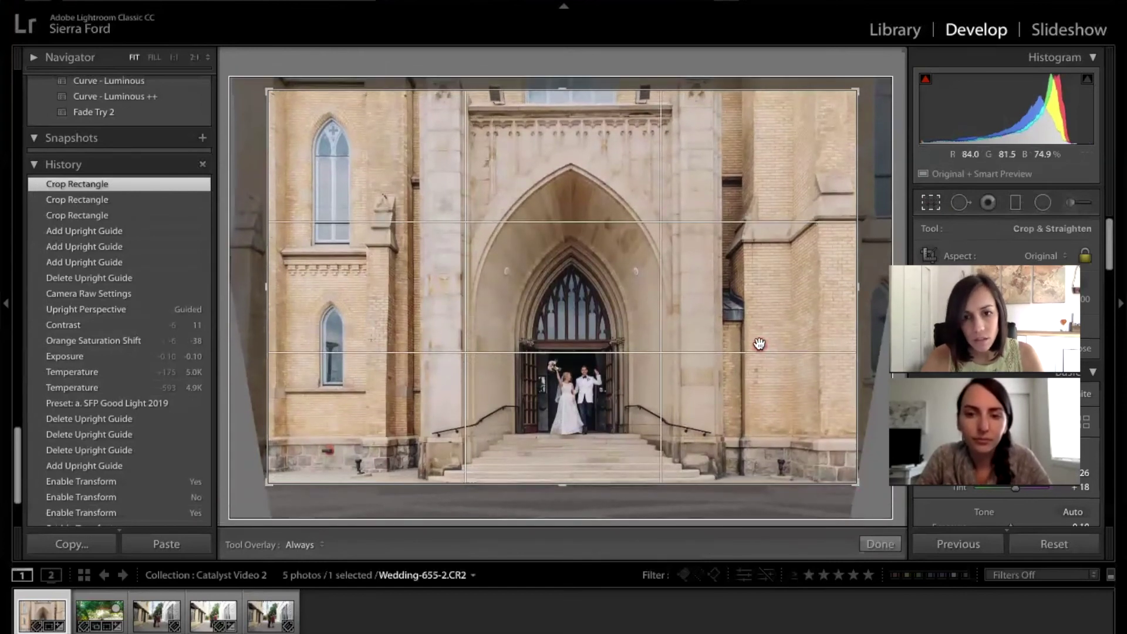
pyautogui.press('r')
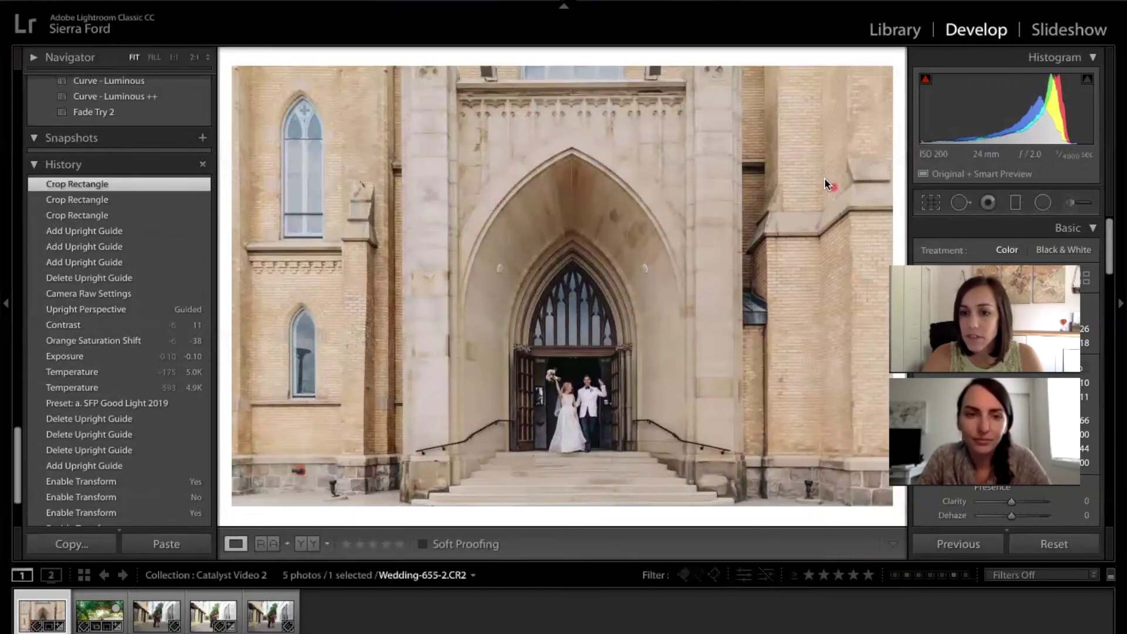
# Step: Turn the Transform corrections off and on repeatedly to compare the church photo before and after straightening
pyautogui.scroll(-10, 932, 359)
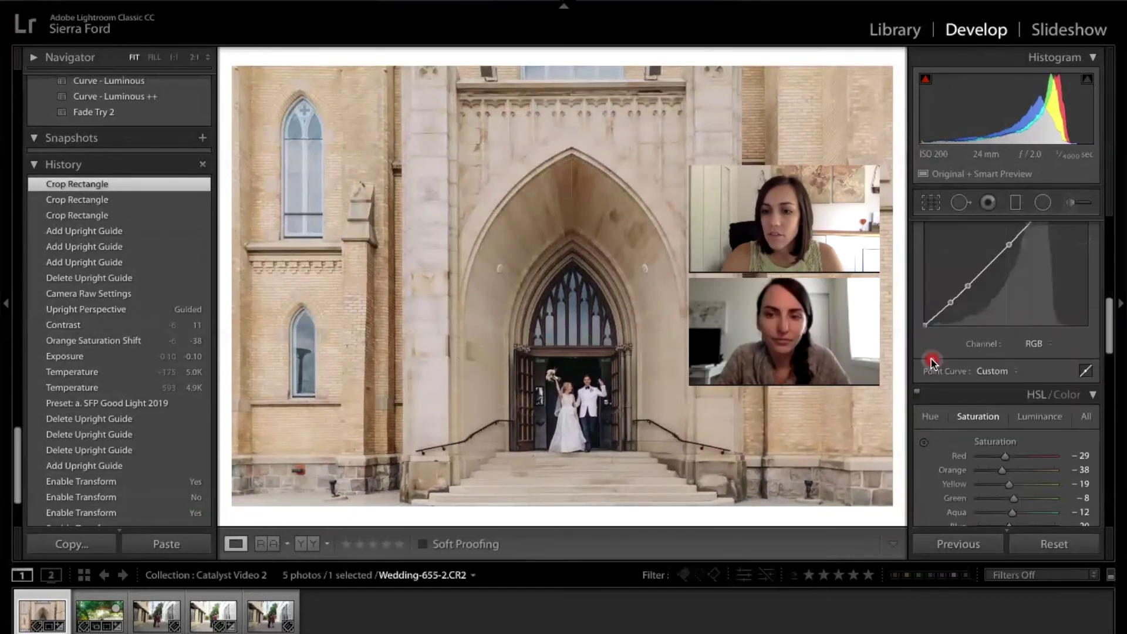
pyautogui.scroll(-10, 932, 359)
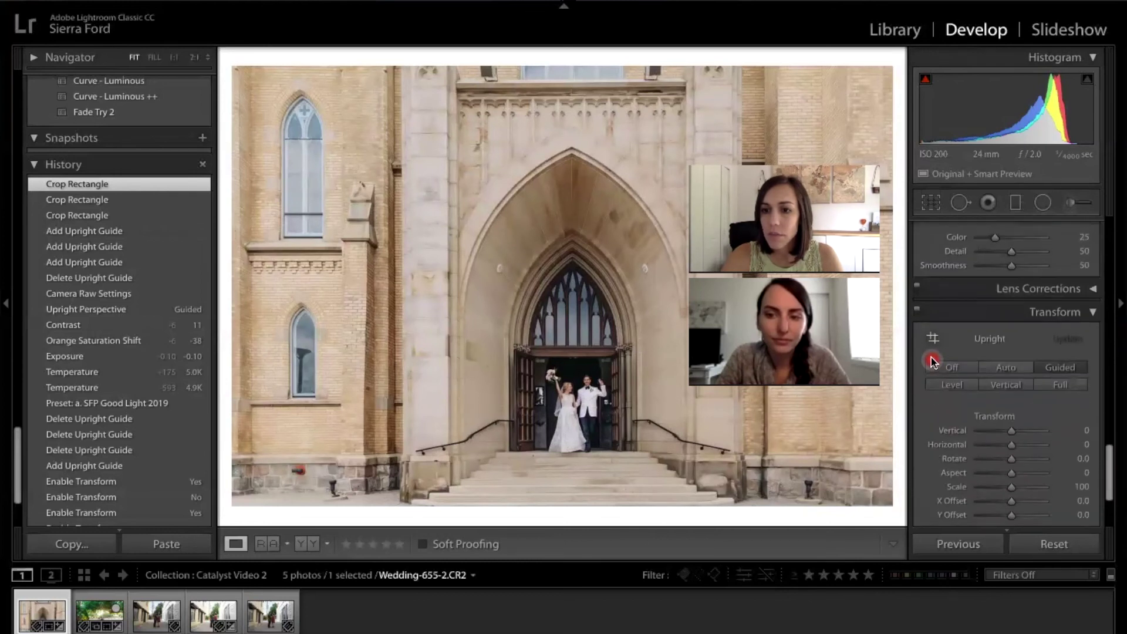
pyautogui.click(917, 311)
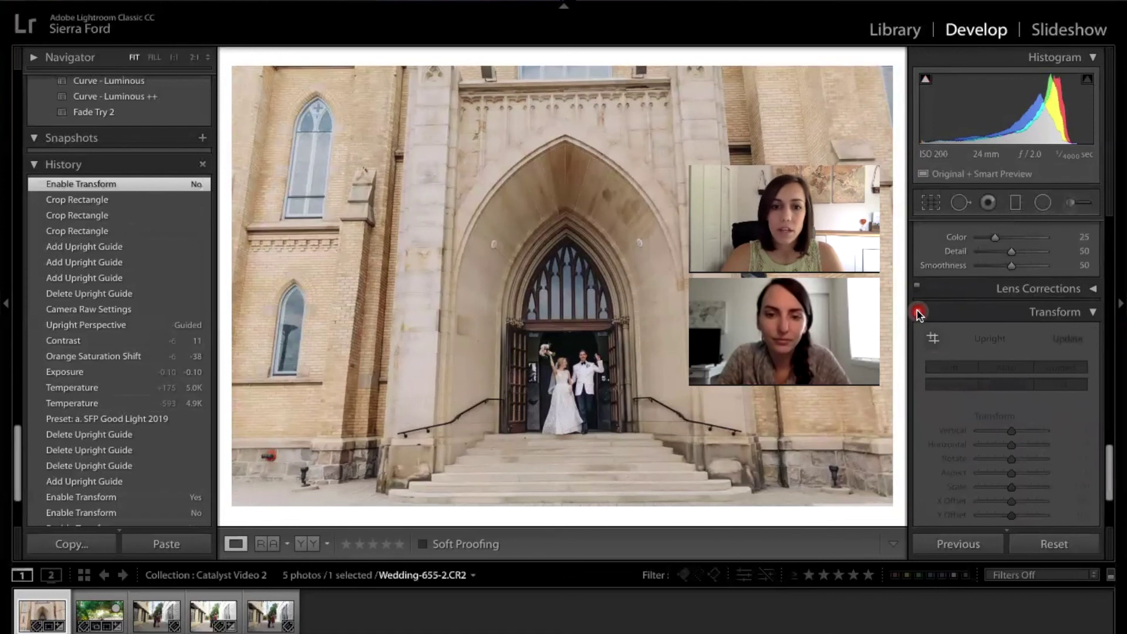
pyautogui.click(918, 312)
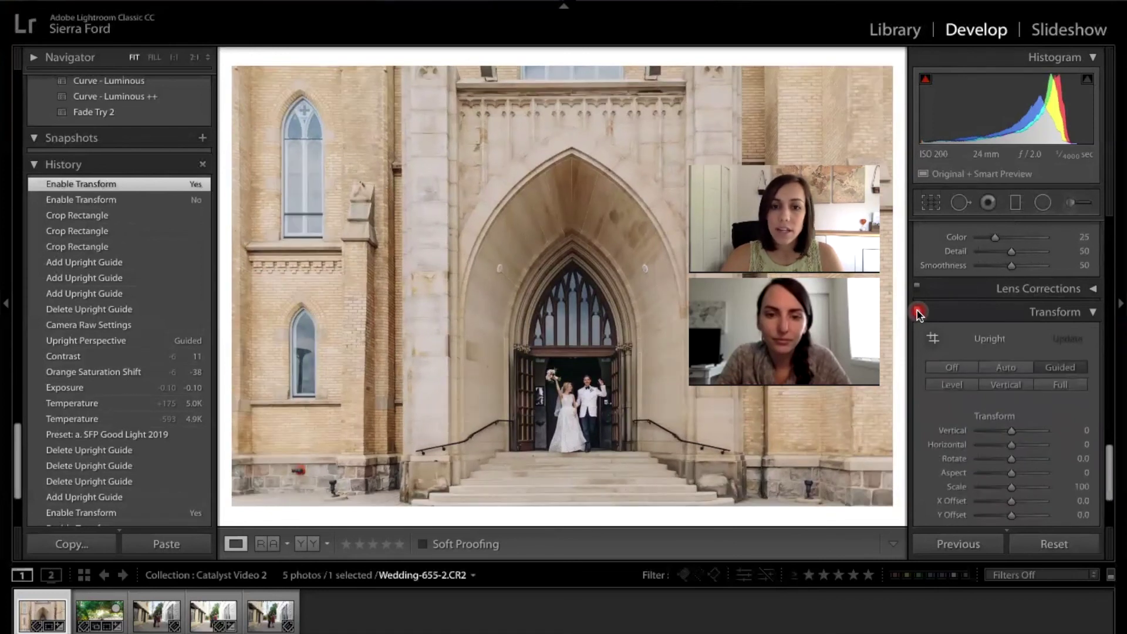
pyautogui.click(918, 312)
pyautogui.click(918, 312)
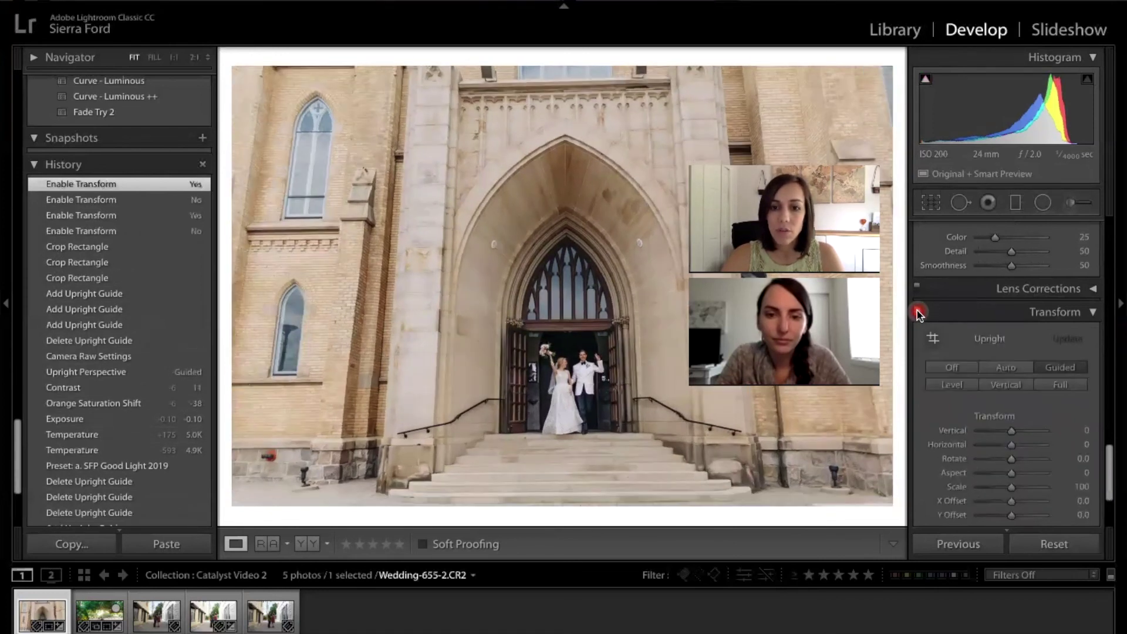